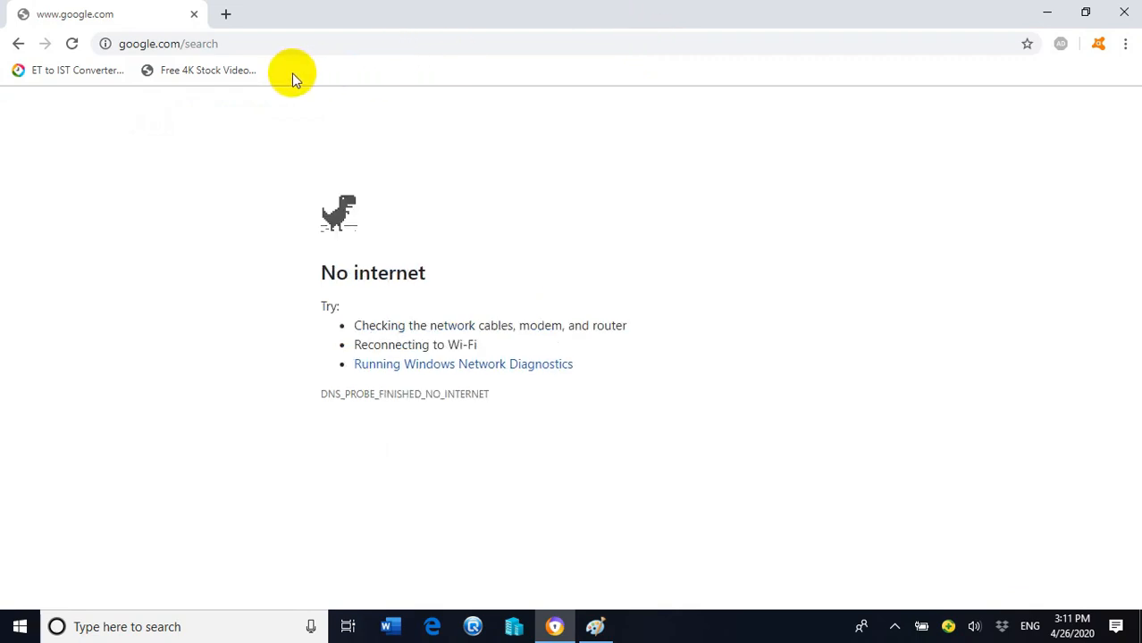
pyautogui.click(71, 44)
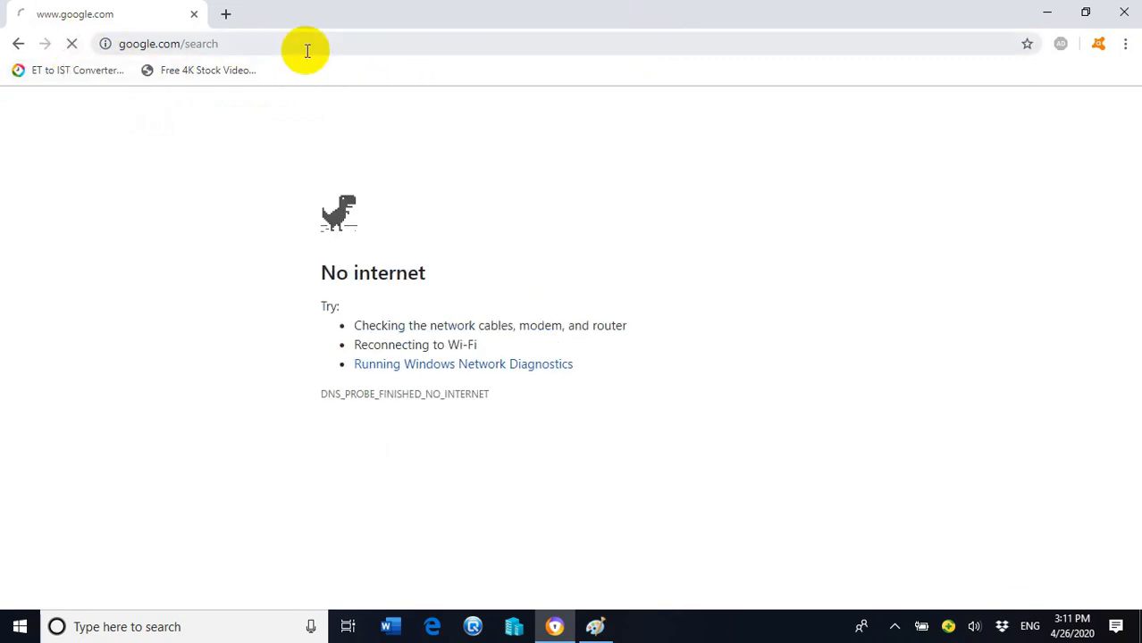
pyautogui.click(309, 44)
pyautogui.write('www.aws')
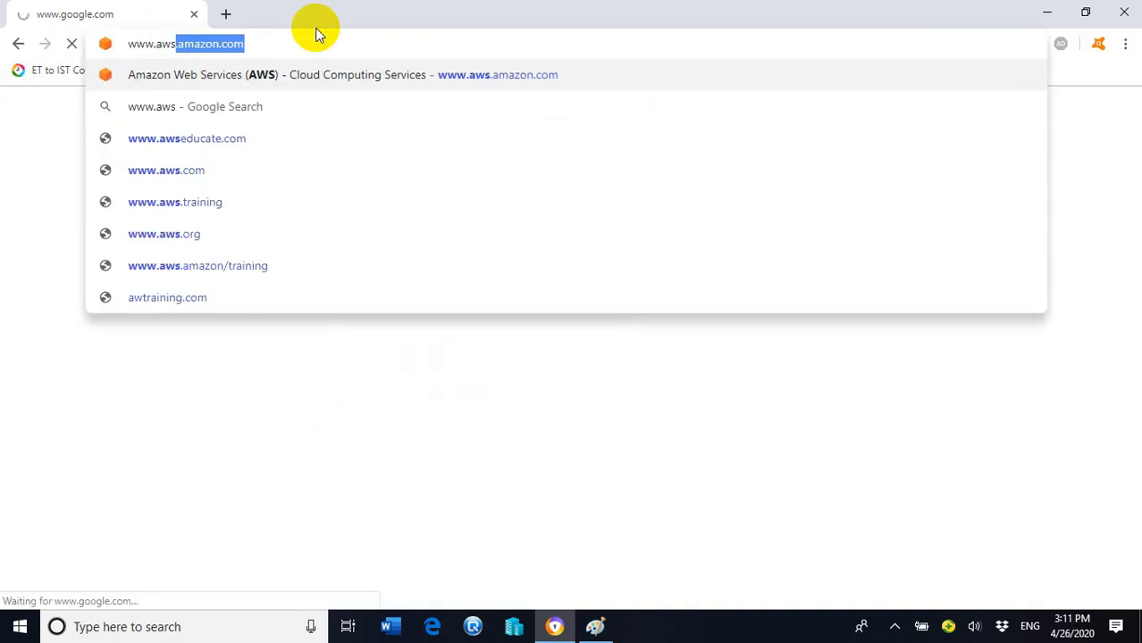
pyautogui.press('Return')
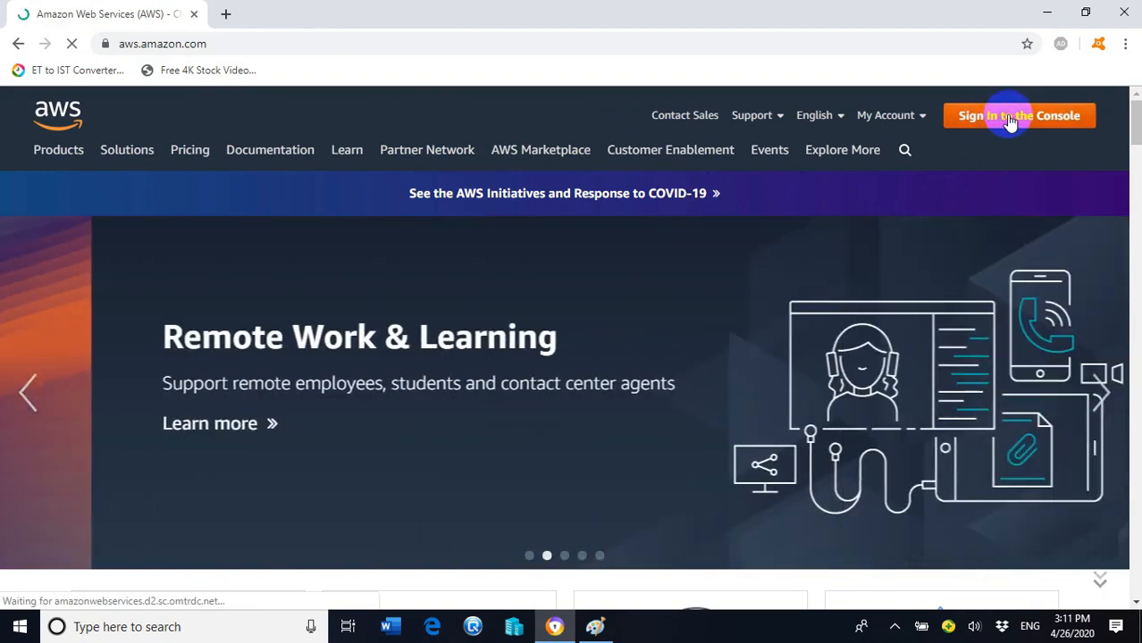
pyautogui.click(1011, 118)
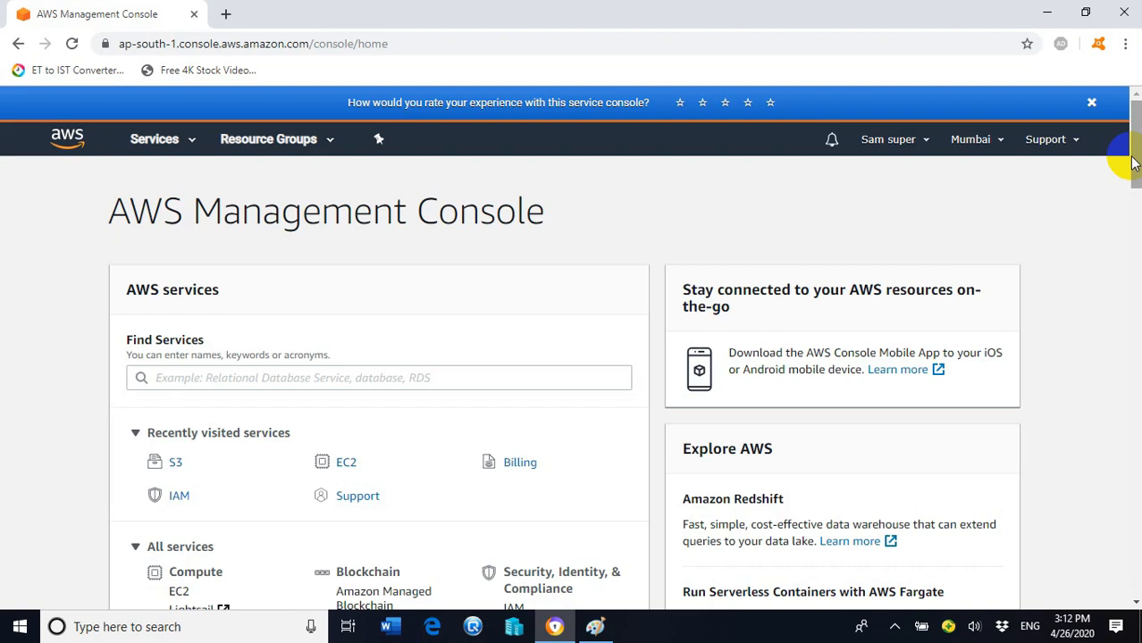
# Open the S3 storage service from the console's list of services
pyautogui.moveTo(1135, 143); pyautogui.dragTo(1097, 89)
pyautogui.click(195, 143)
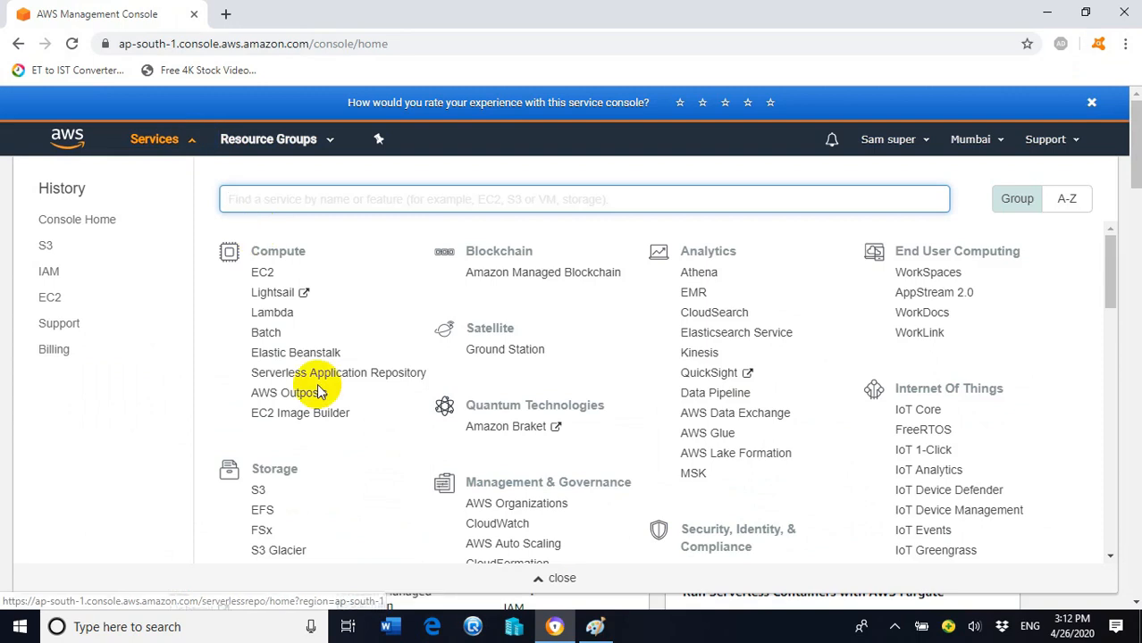
pyautogui.scroll(-1, 320, 480)
pyautogui.click(260, 408)
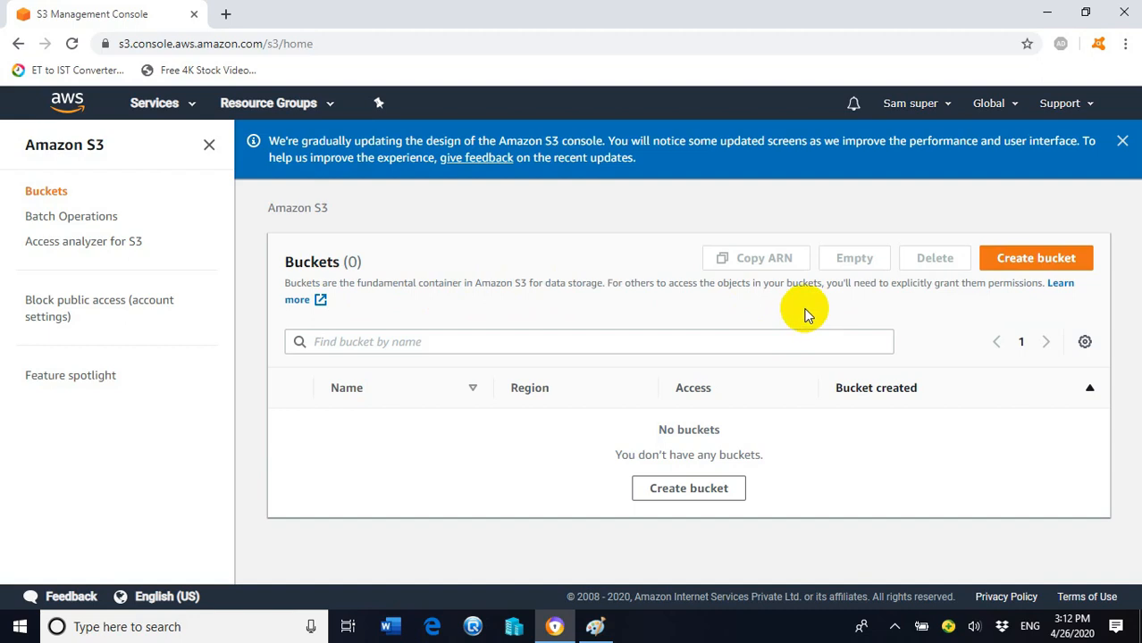
# Start creating a new S3 bucket and name it aaa2020april
pyautogui.click(1034, 277)
pyautogui.click(1047, 259)
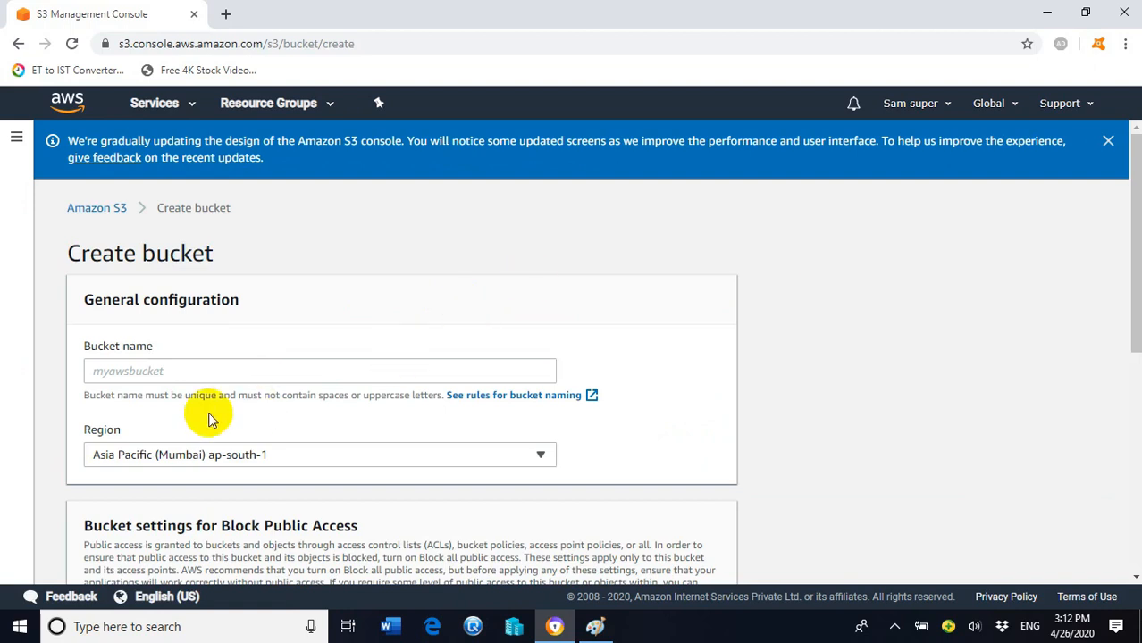
pyautogui.click(217, 370)
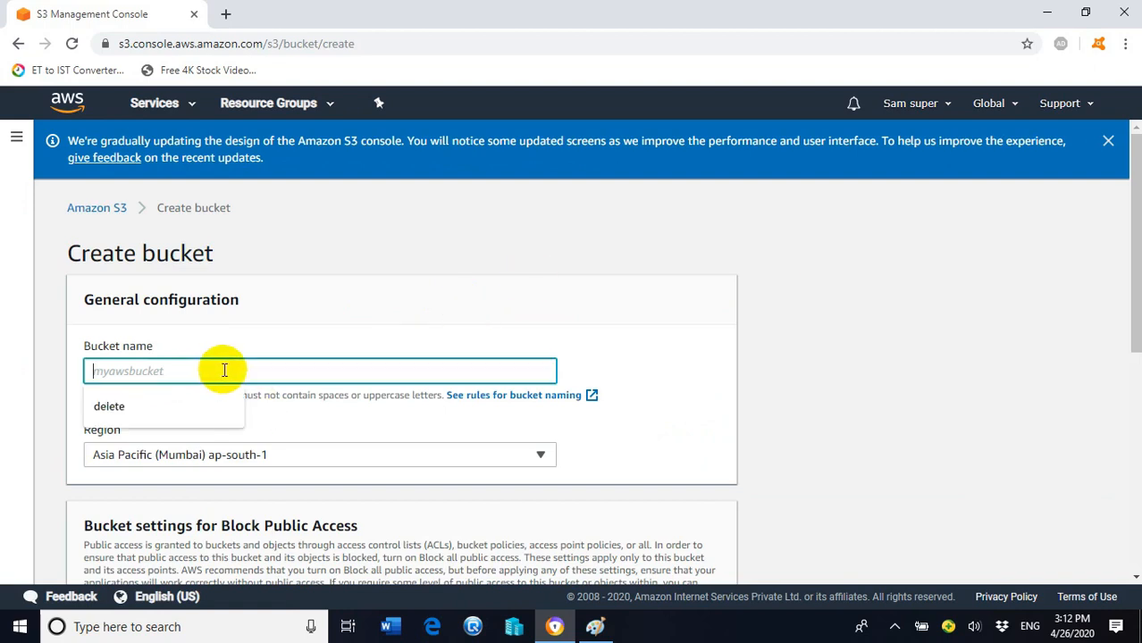
pyautogui.write('aa')
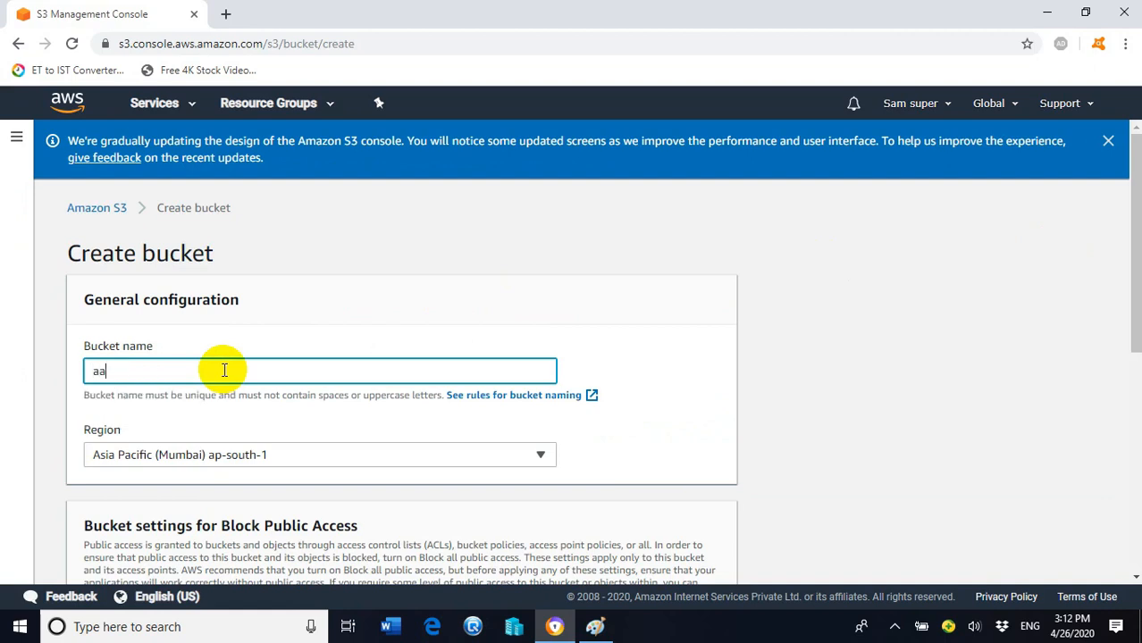
pyautogui.write('a2020april')
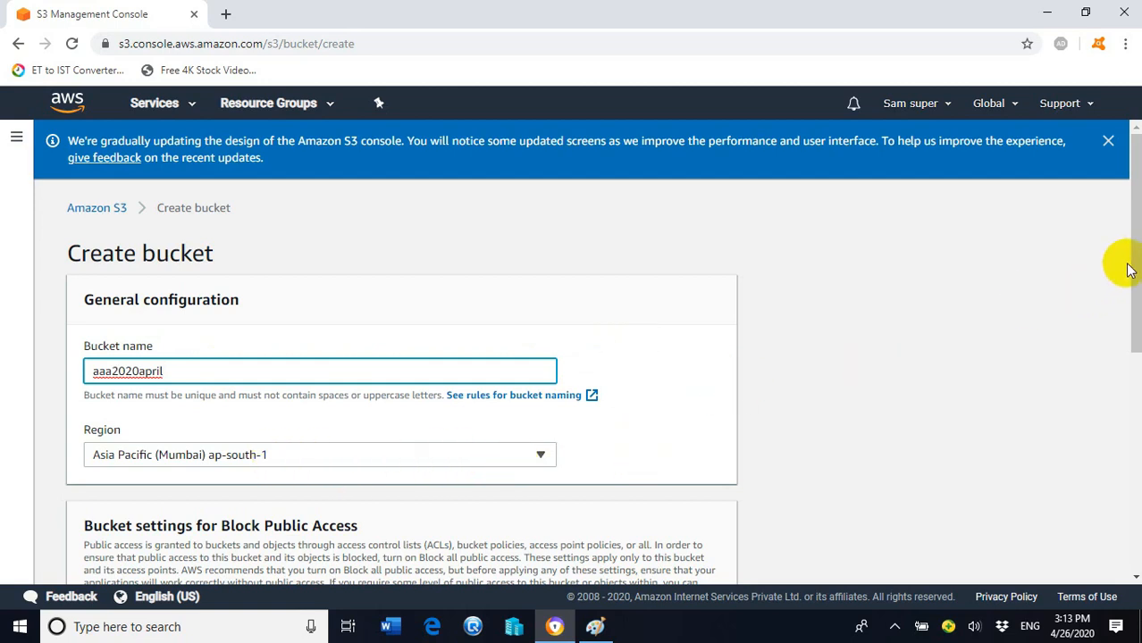
# Turn off Block all public access for aaa2020april, acknowledge the public access warning, and create the bucket
pyautogui.moveTo(1137, 261); pyautogui.dragTo(1136, 281)
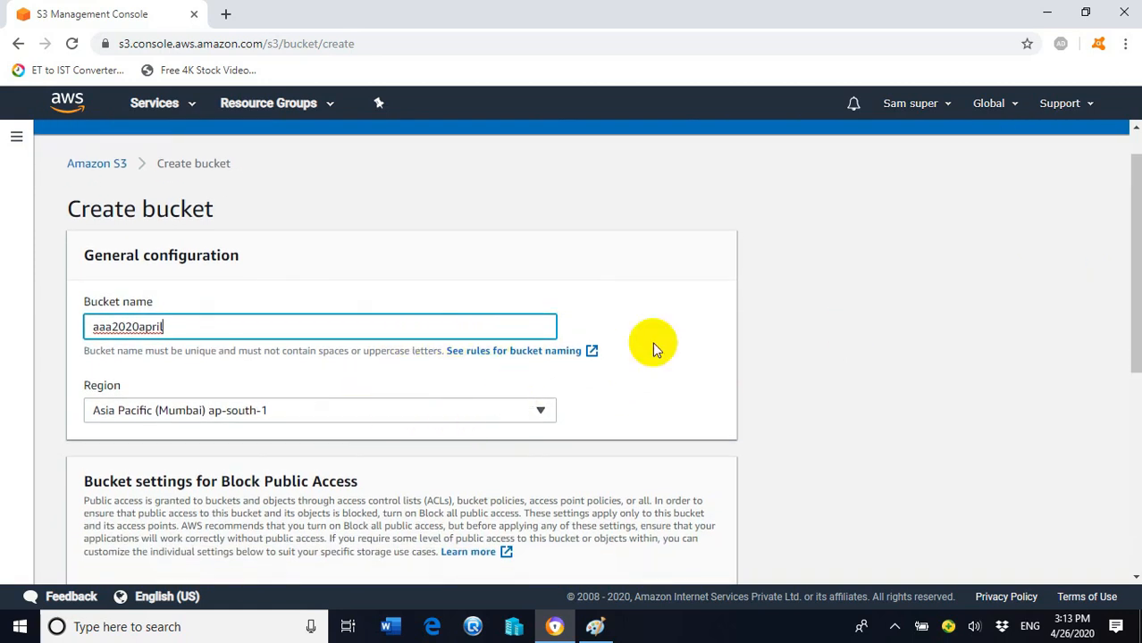
pyautogui.moveTo(1135, 275); pyautogui.dragTo(1136, 377)
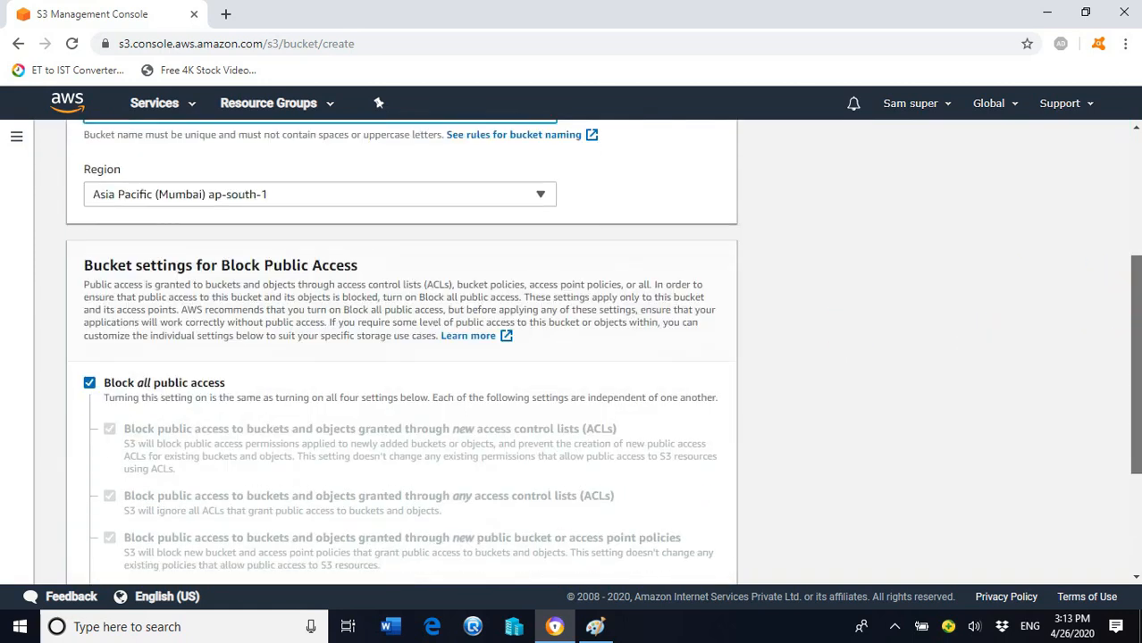
pyautogui.click(89, 383)
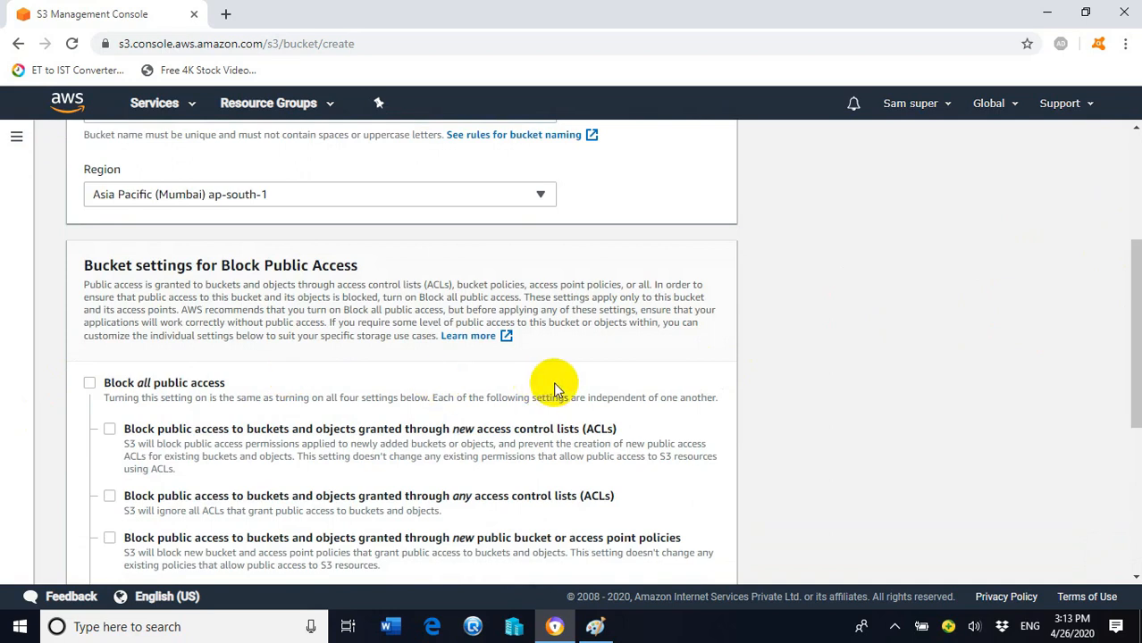
pyautogui.moveTo(1128, 301); pyautogui.dragTo(1130, 440)
pyautogui.click(142, 408)
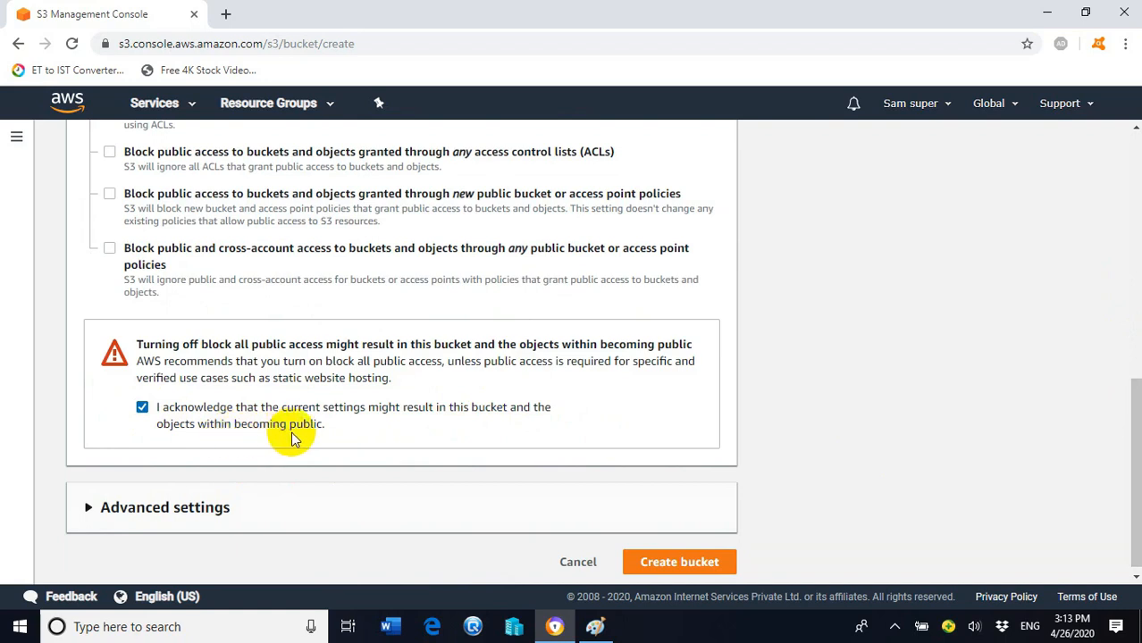
pyautogui.click(682, 569)
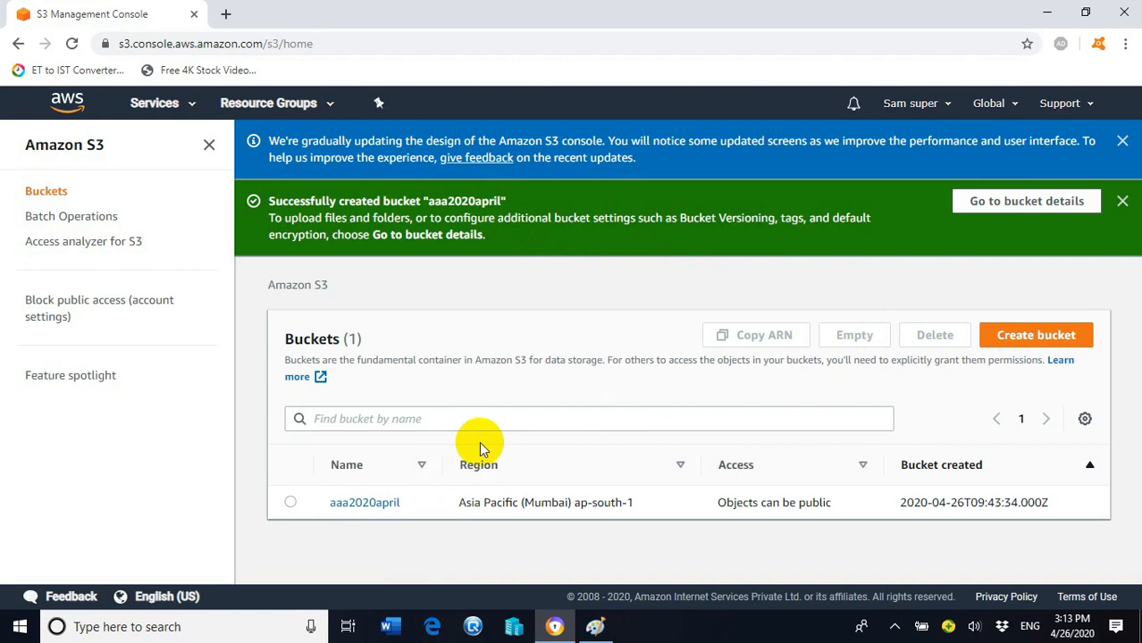
# Start a second bucket named bbb2020april and set its region to Asia Pacific (Singapore) ap-southeast-1
pyautogui.click(1051, 351)
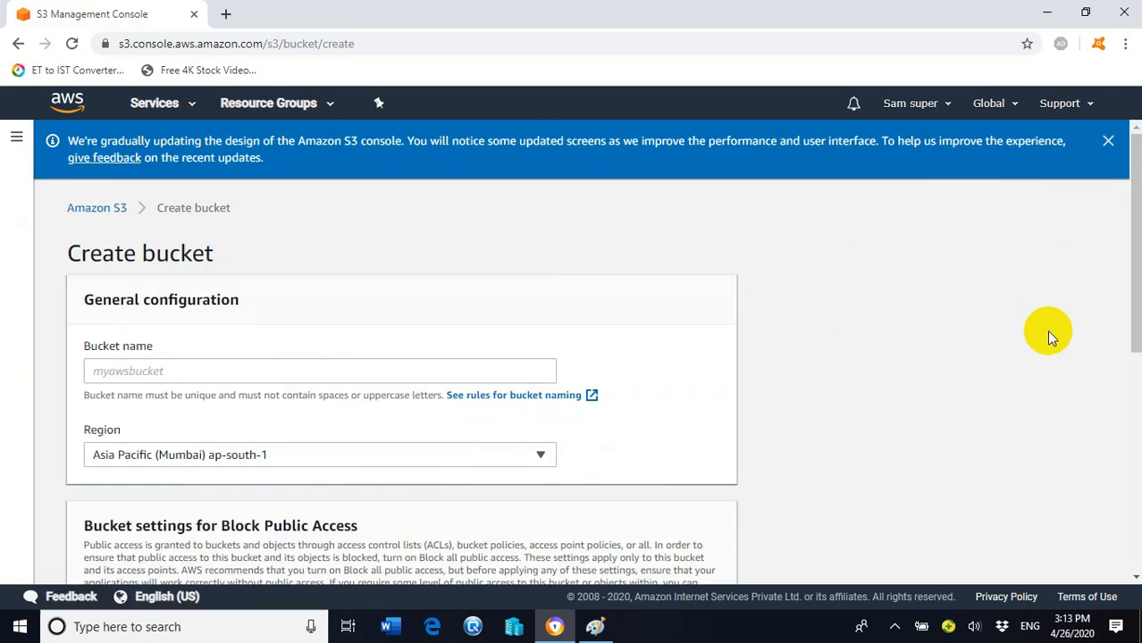
pyautogui.click(204, 371)
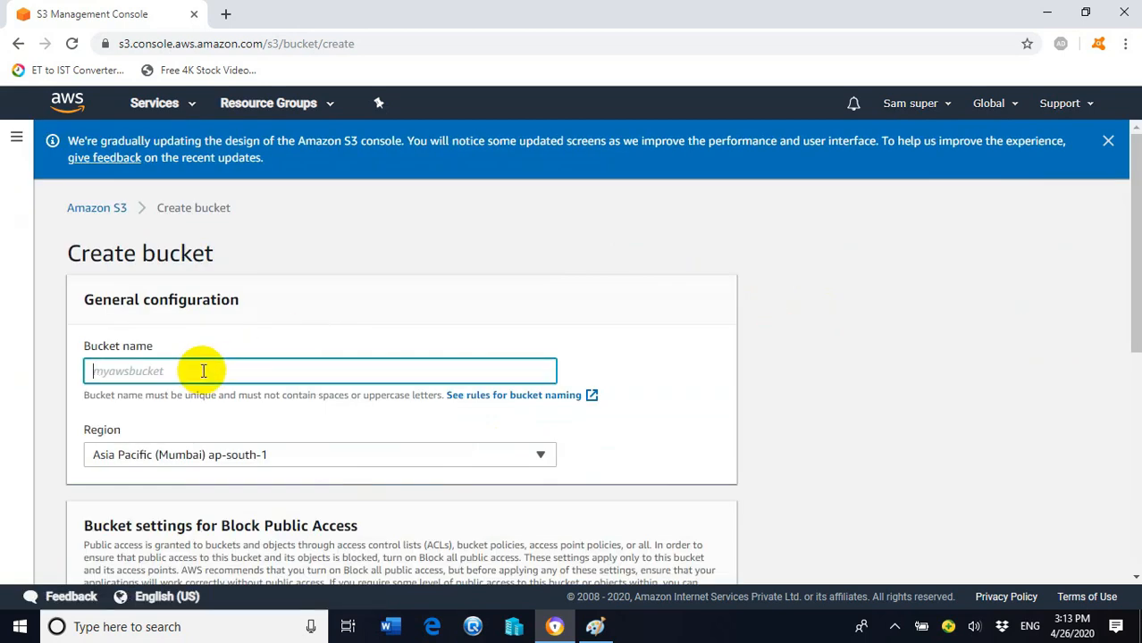
pyautogui.write('aa')
pyautogui.press('BackSpace')
pyautogui.press('BackSpace')
pyautogui.write('bbb2020april')
pyautogui.click(527, 454)
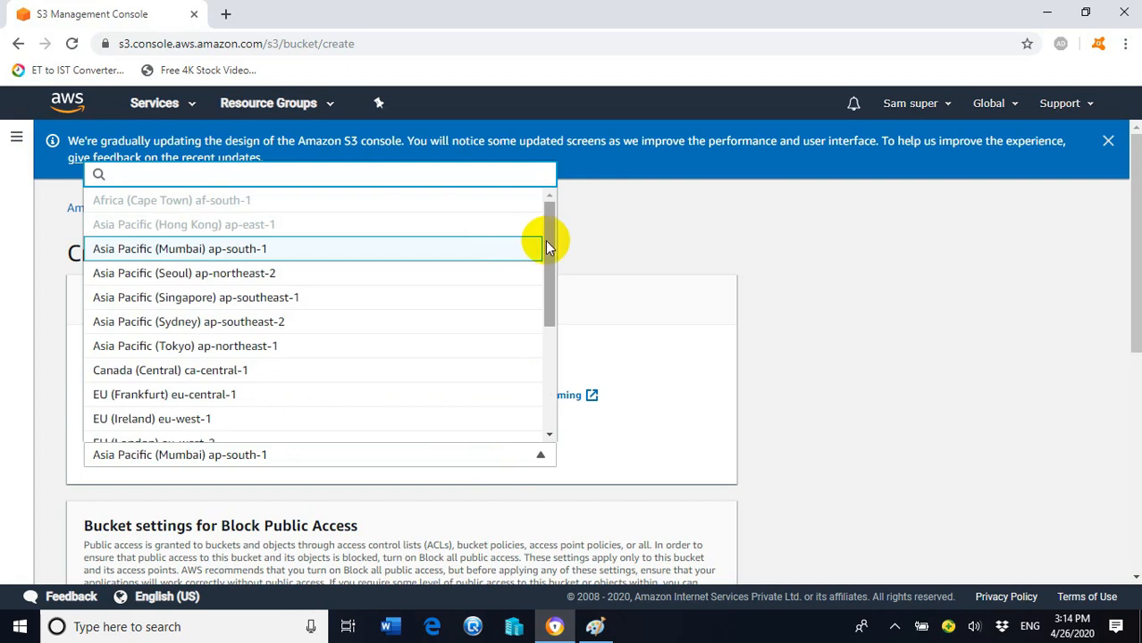
pyautogui.moveTo(551, 237)
pyautogui.mouseDown()
pyautogui.moveTo(556, 390)
pyautogui.moveTo(553, 243)
pyautogui.mouseUp()
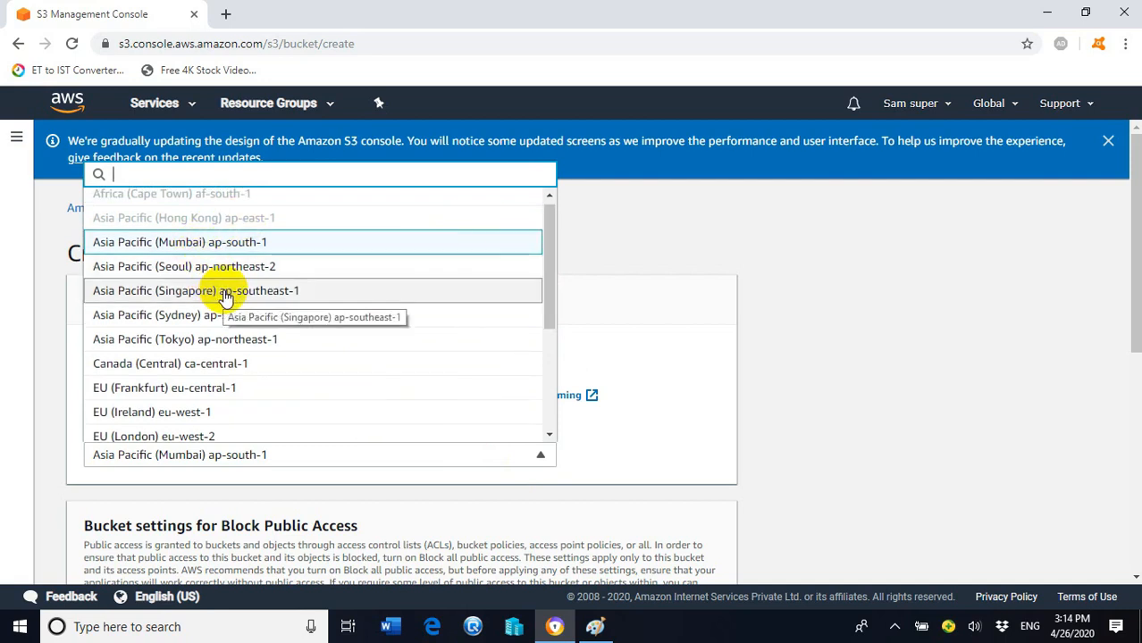
pyautogui.click(299, 296)
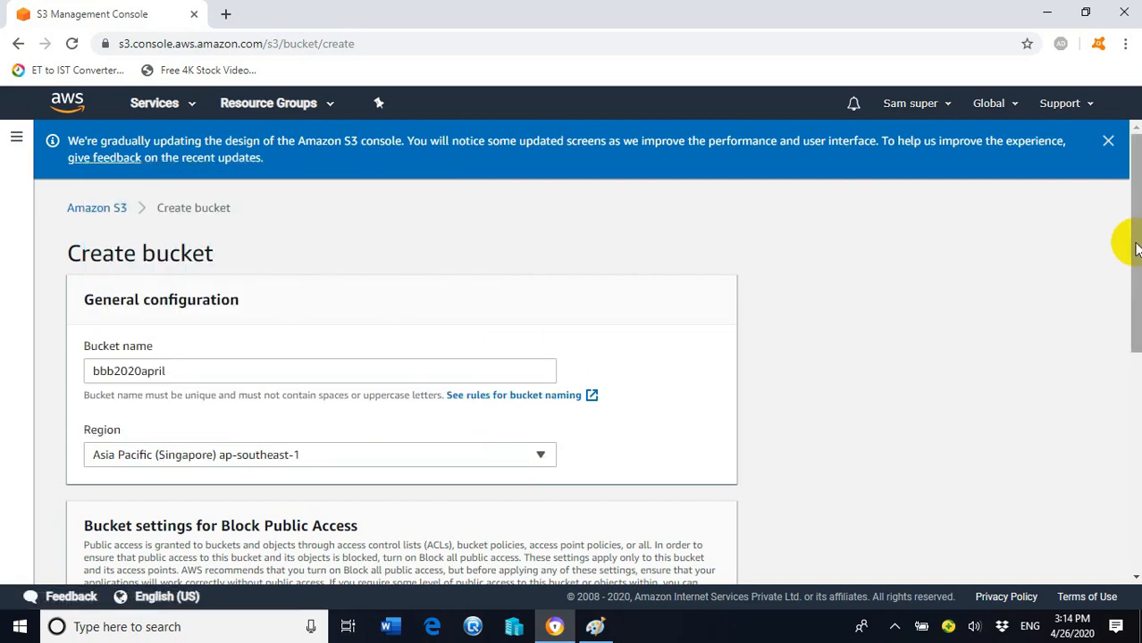
# Turn off Block all public access for bbb2020april, acknowledge the public access warning, and create the bucket
pyautogui.moveTo(1137, 246); pyautogui.dragTo(1137, 385)
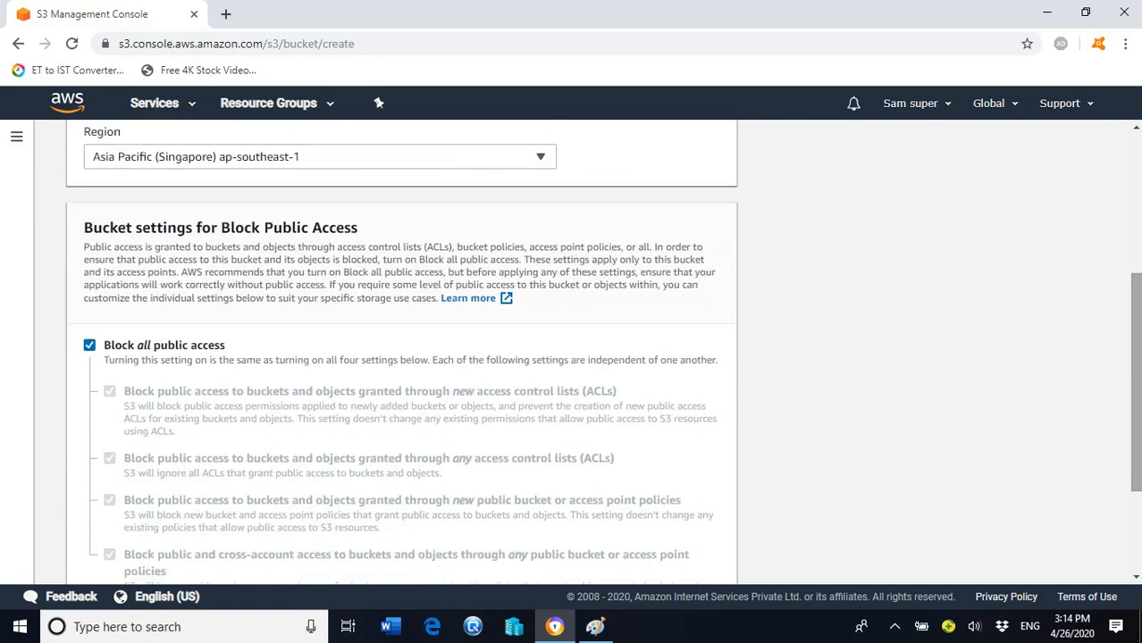
pyautogui.click(89, 345)
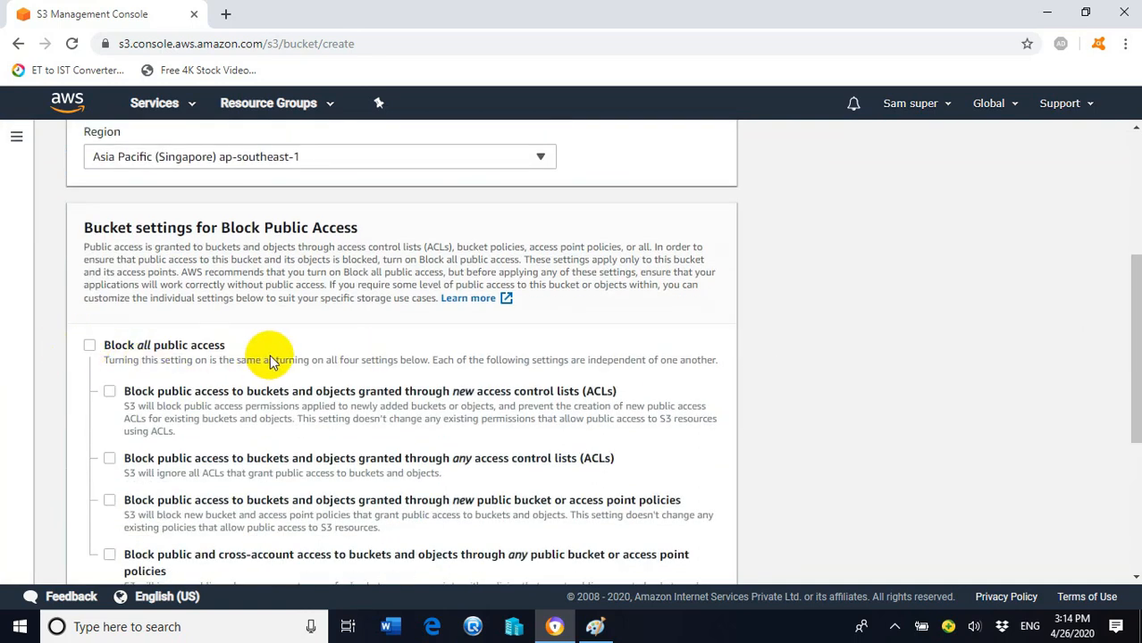
pyautogui.moveTo(1137, 302); pyautogui.dragTo(1136, 428)
pyautogui.click(143, 408)
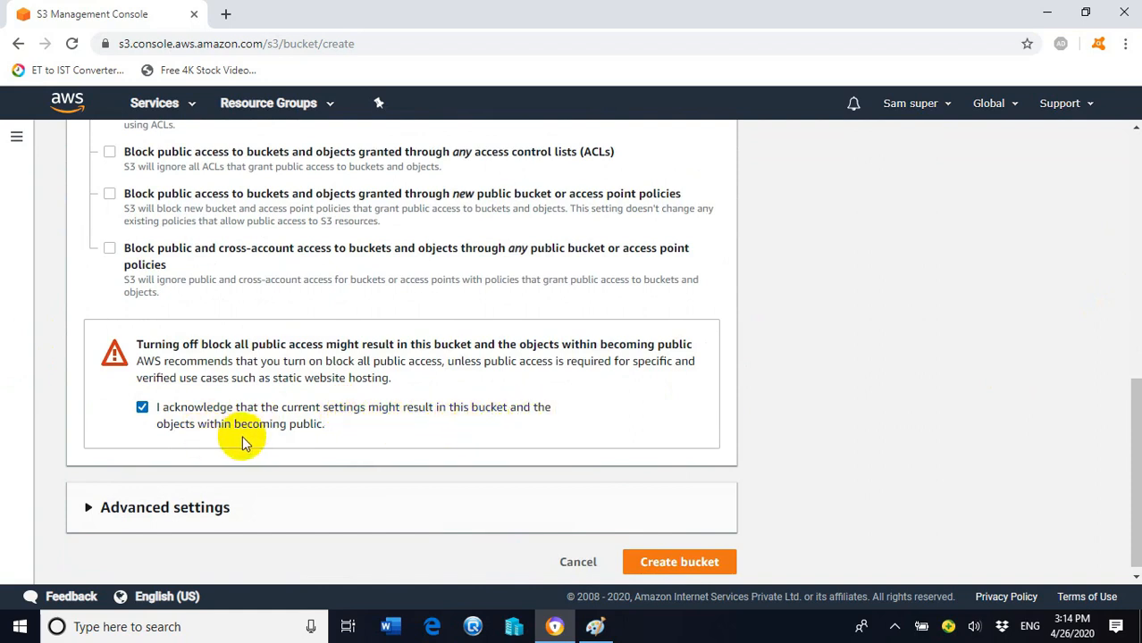
pyautogui.click(677, 566)
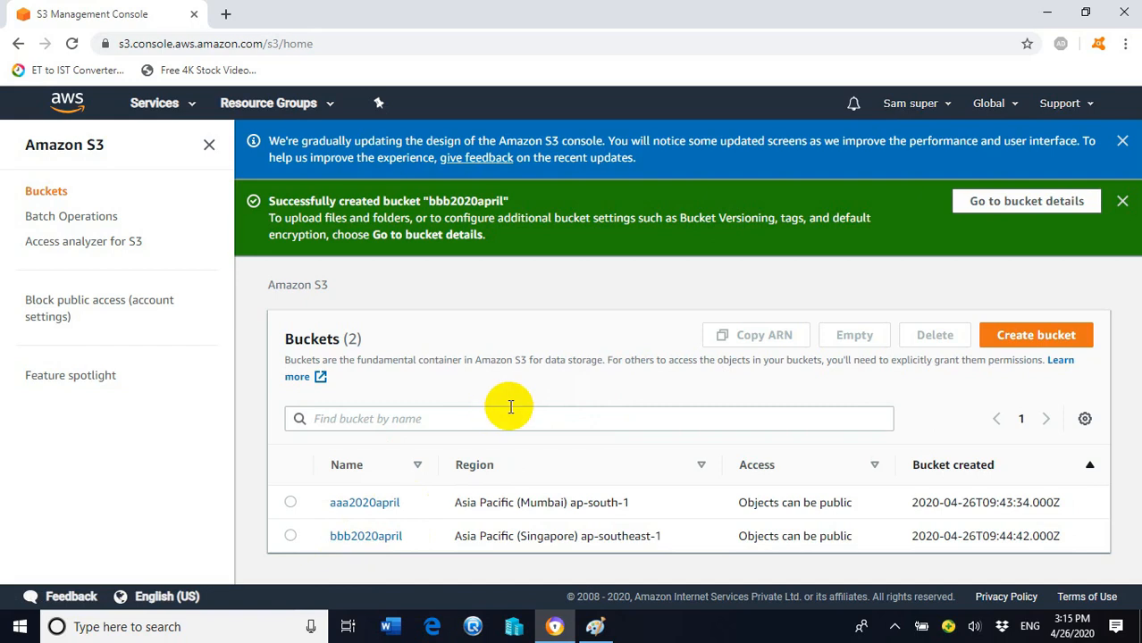
# Enable versioning in the properties of the aaa2020april bucket and save the setting
pyautogui.click(386, 508)
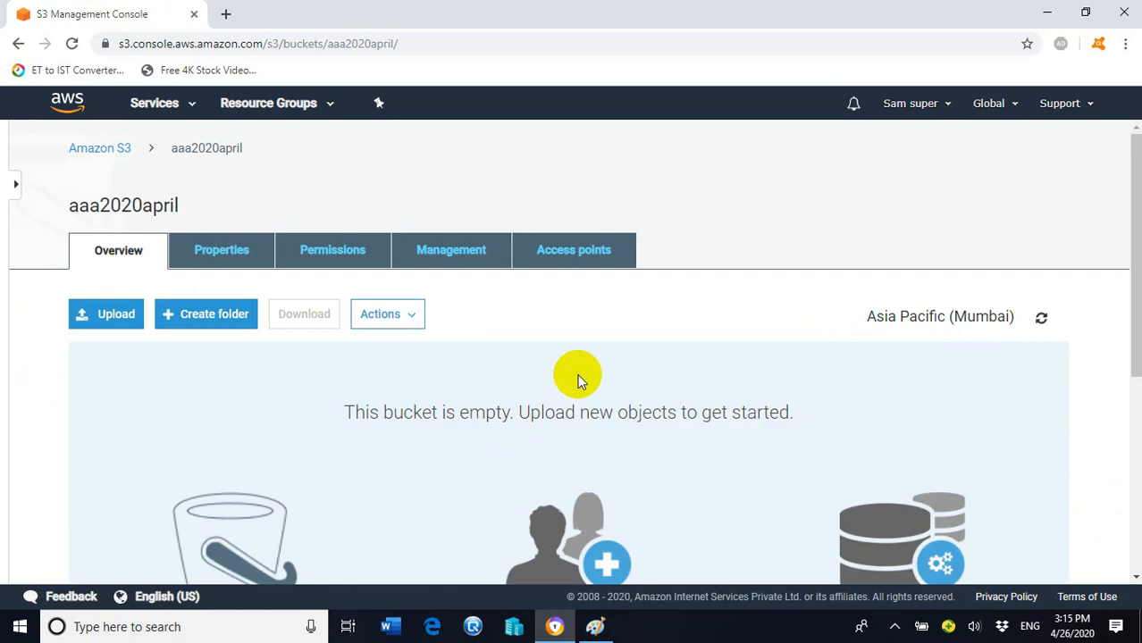
pyautogui.click(225, 254)
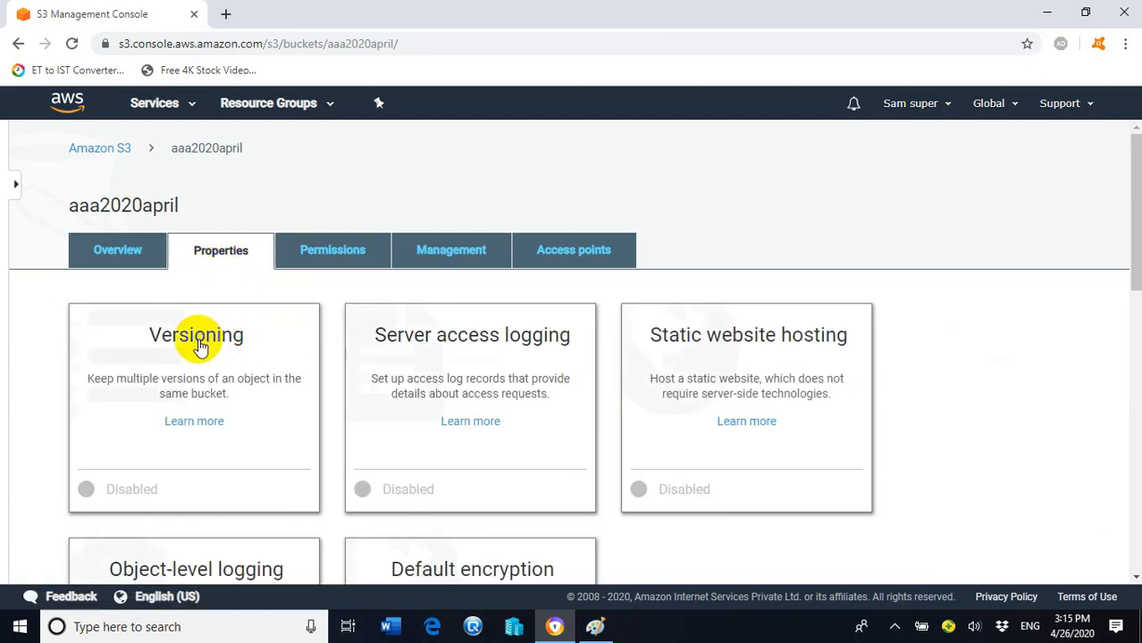
pyautogui.click(212, 340)
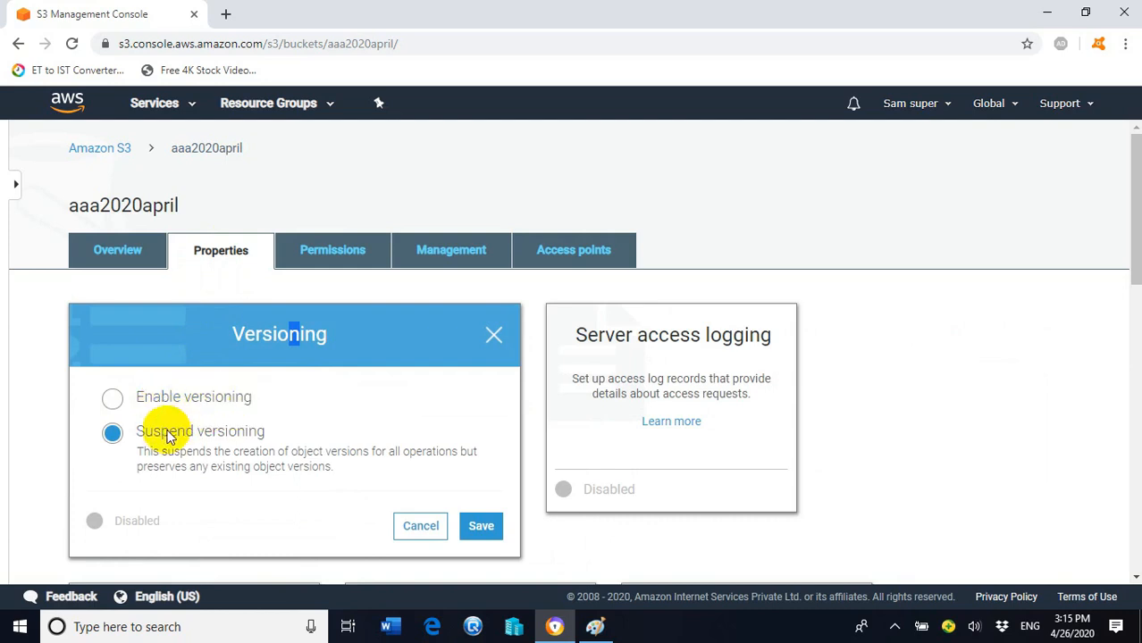
pyautogui.click(114, 404)
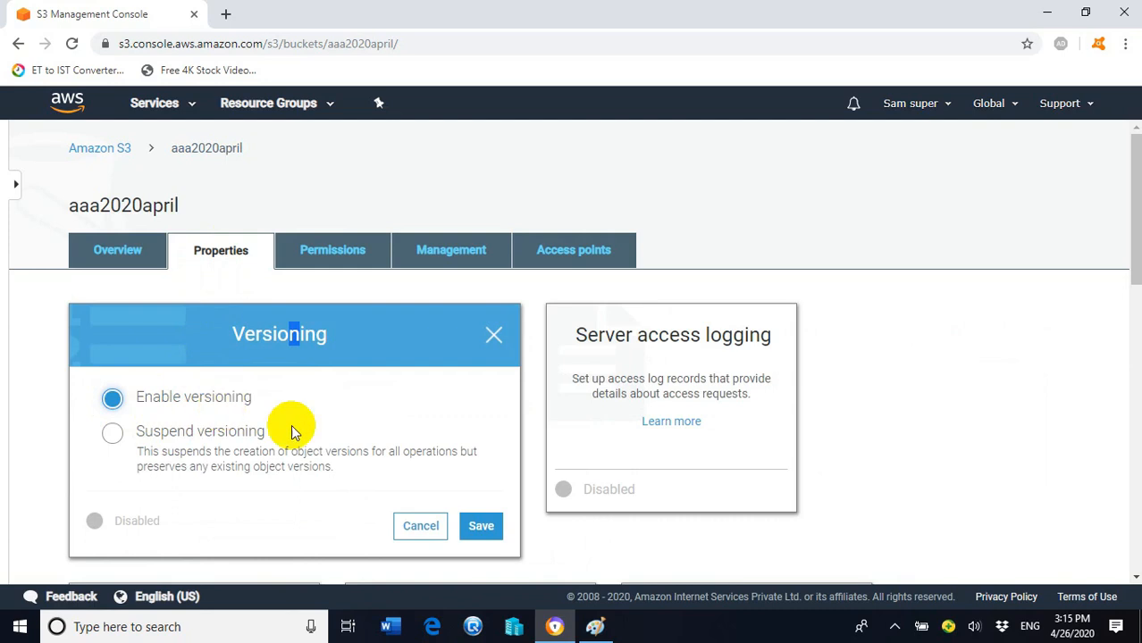
pyautogui.click(490, 534)
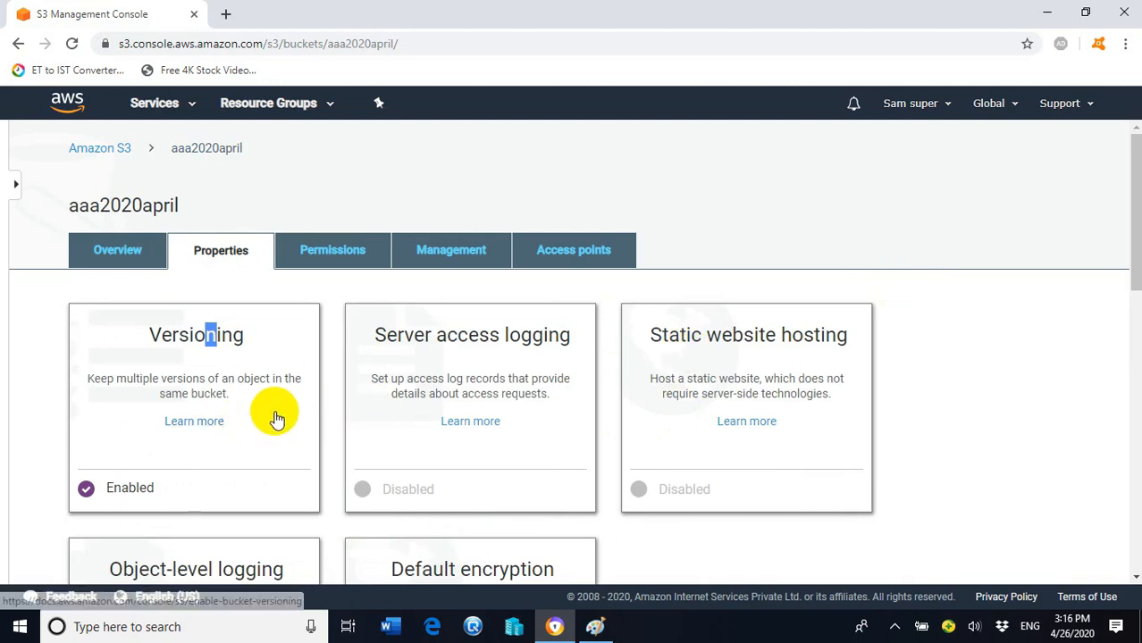
# Return to the bucket list, then enable and save versioning in the properties of the bbb2020april bucket
pyautogui.click(123, 154)
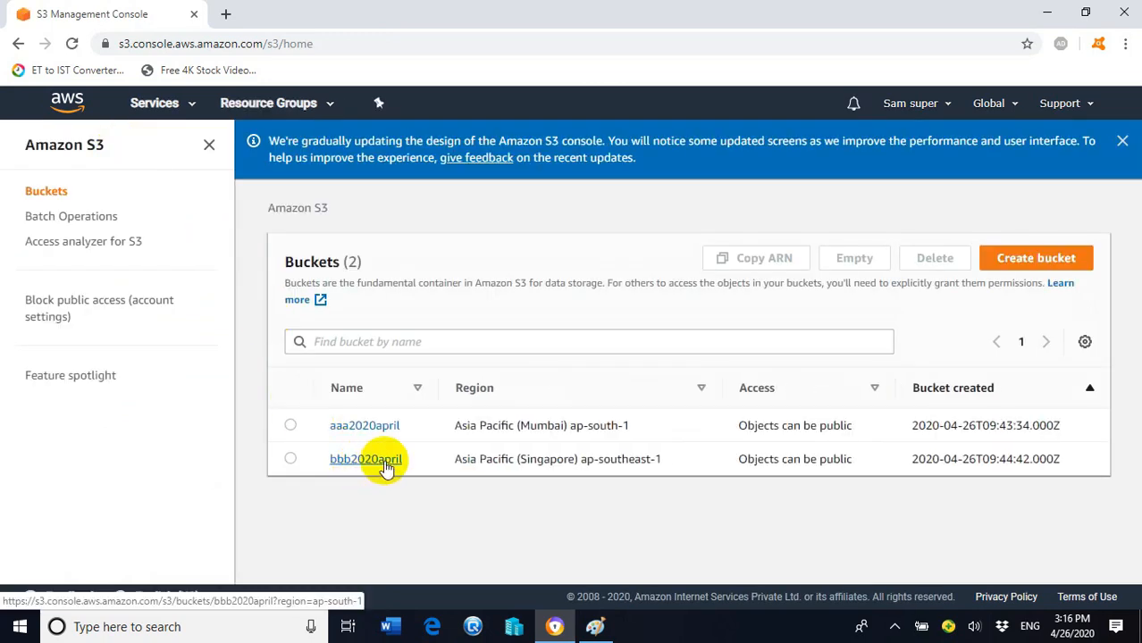
pyautogui.click(386, 465)
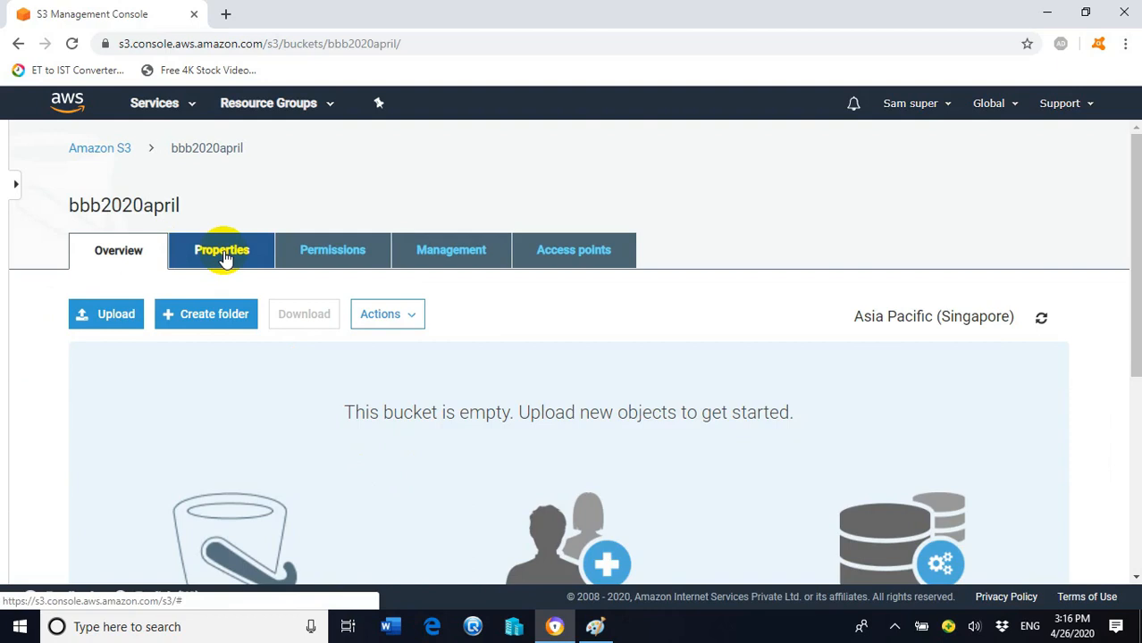
pyautogui.click(225, 257)
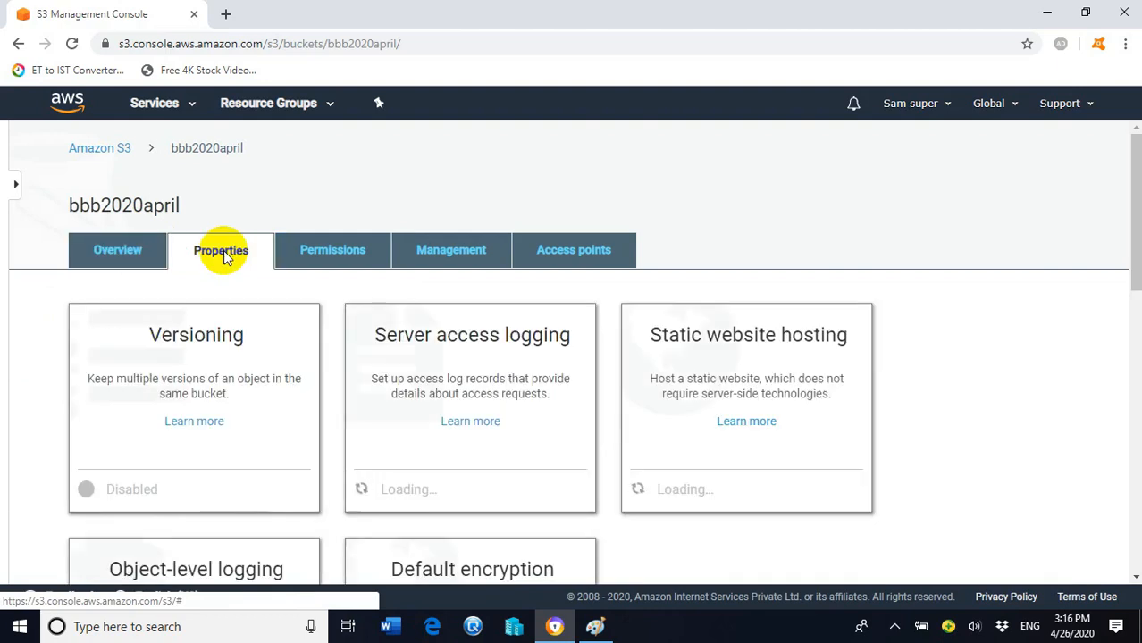
pyautogui.click(187, 335)
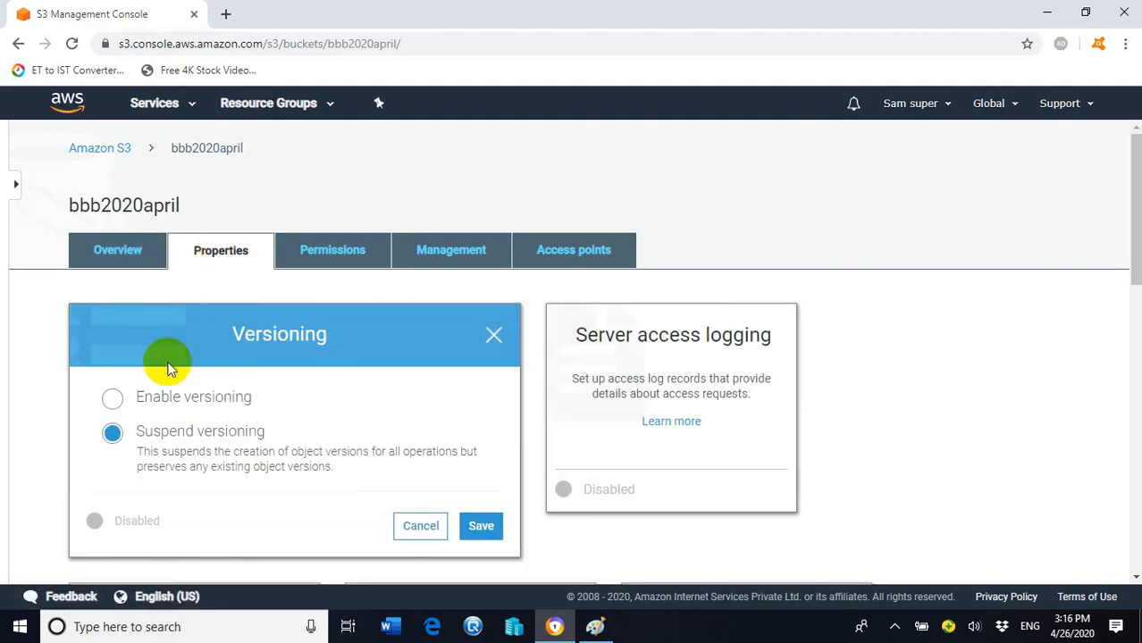
pyautogui.click(117, 403)
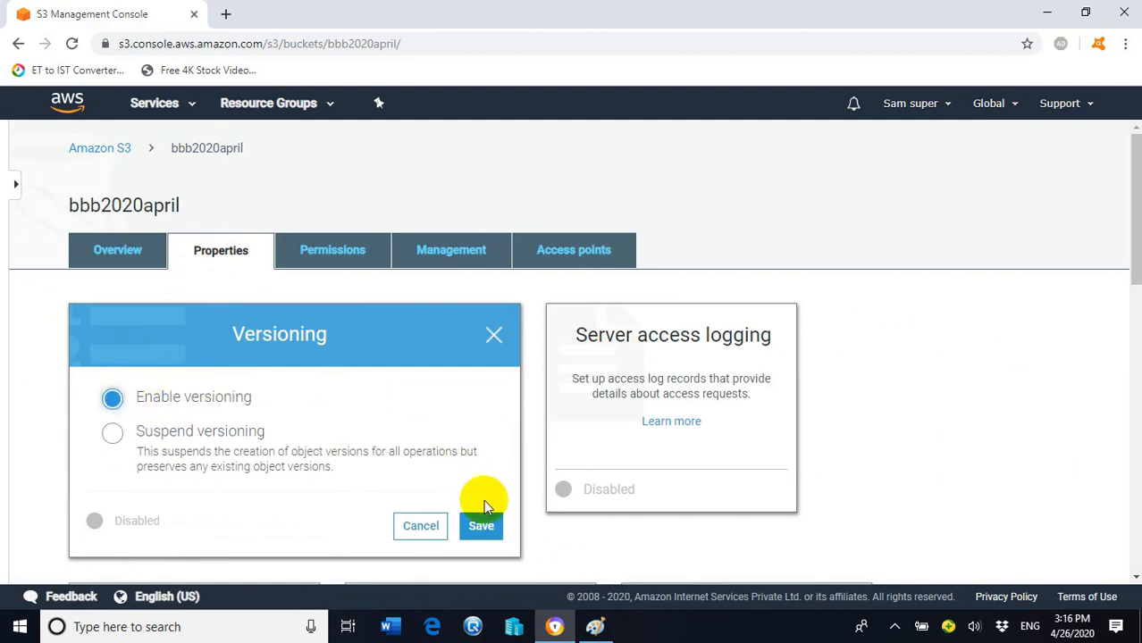
pyautogui.click(482, 527)
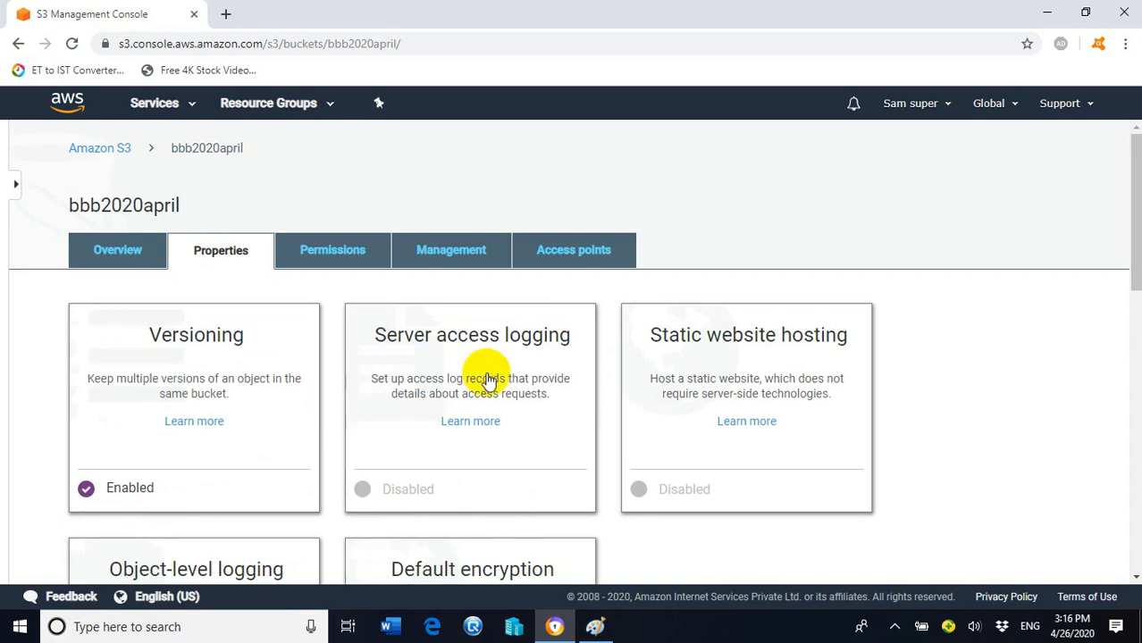
# Start a replication rule in the aaa2020april bucket's management settings with the entire bucket as source
pyautogui.click(109, 154)
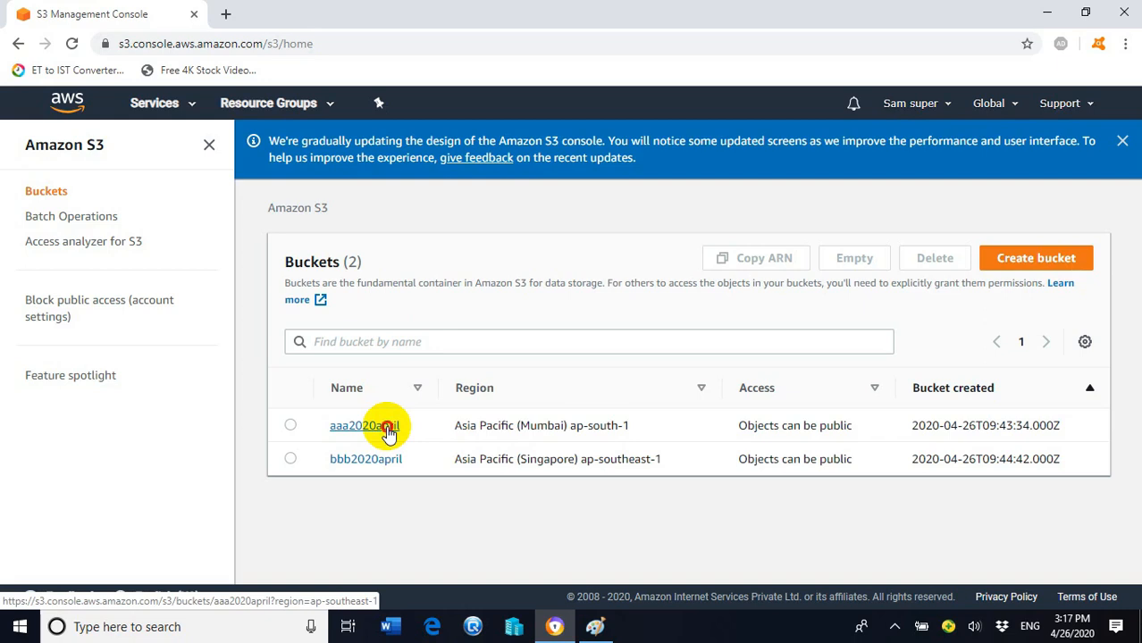
pyautogui.click(388, 429)
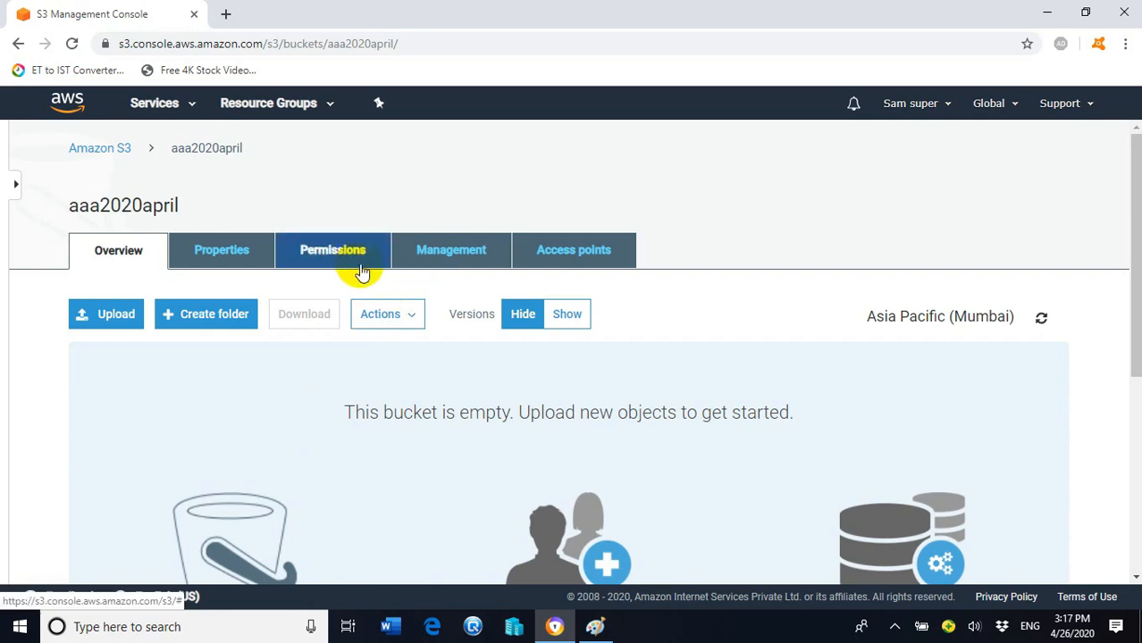
pyautogui.click(460, 253)
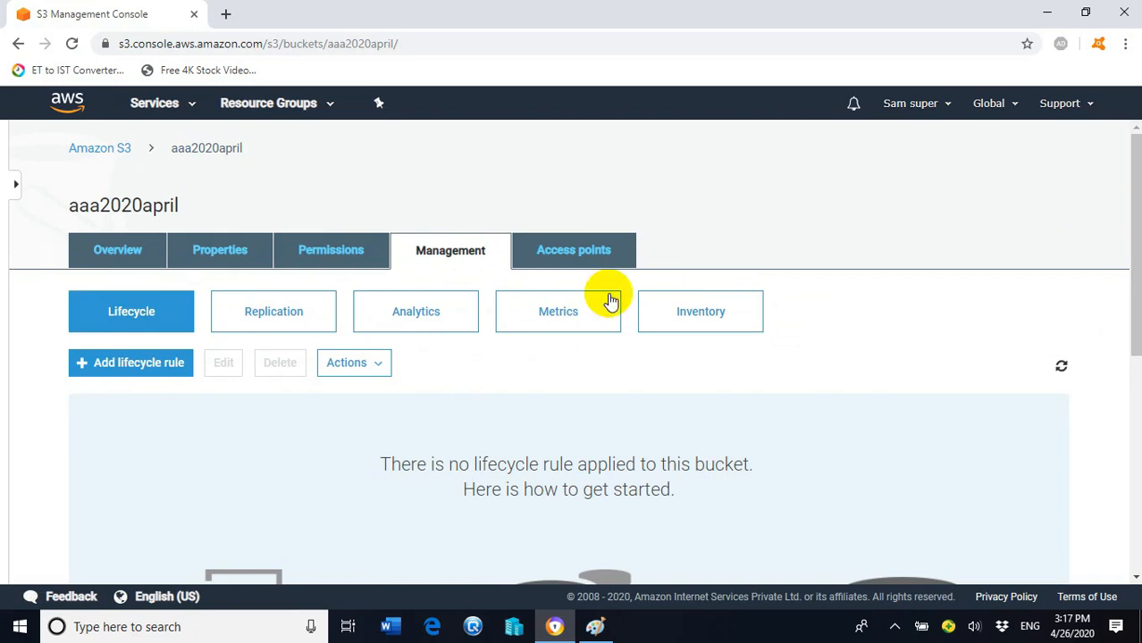
pyautogui.click(312, 330)
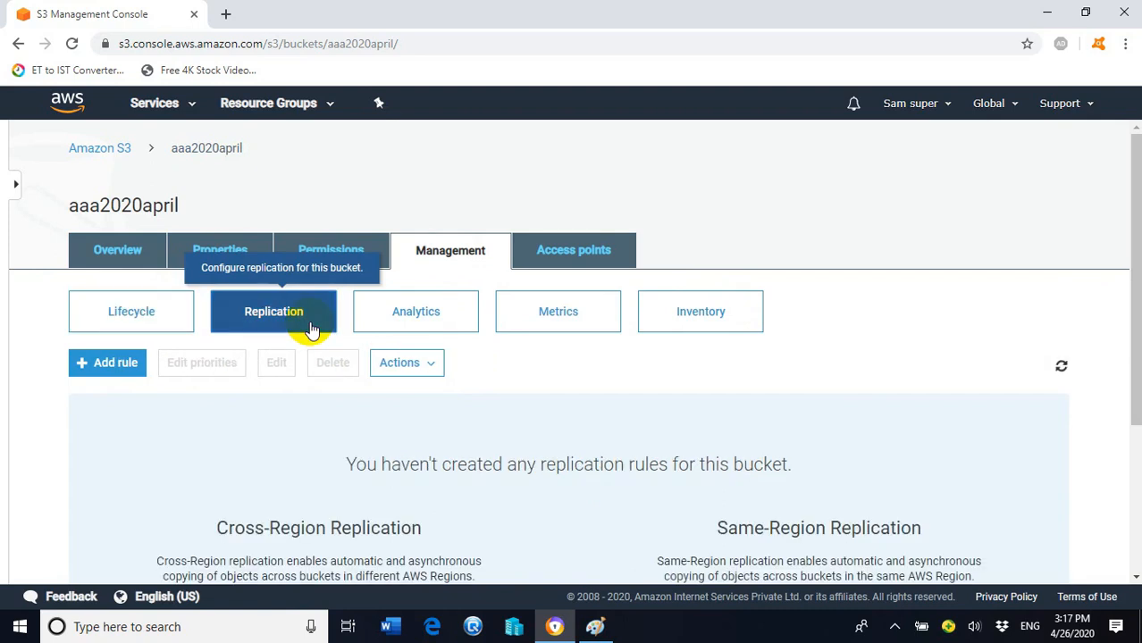
pyautogui.click(87, 369)
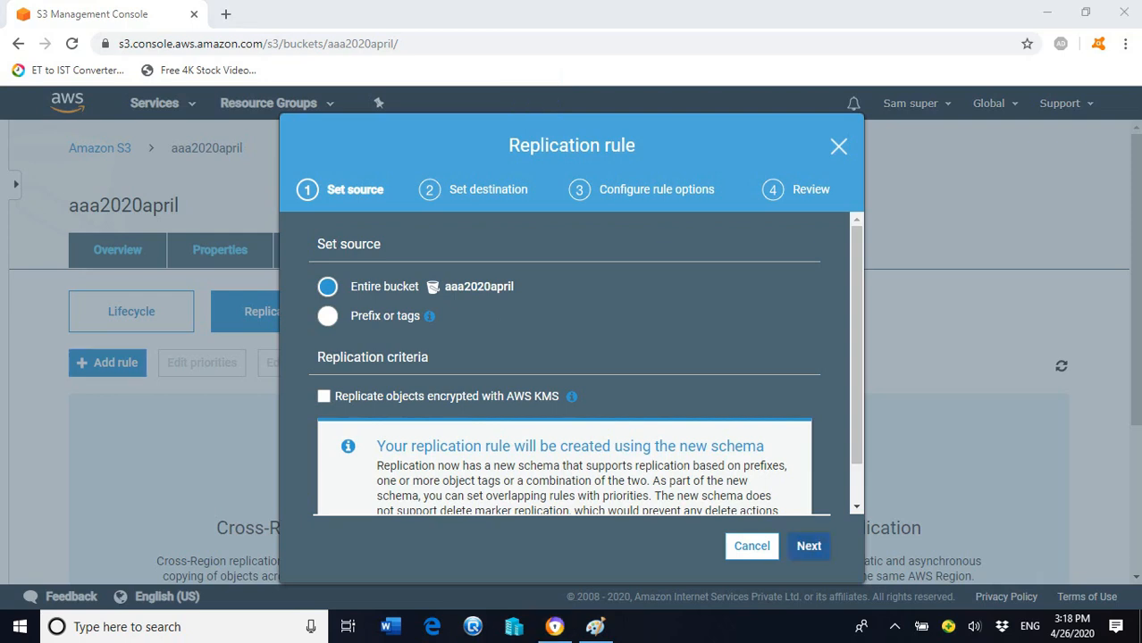
pyautogui.click(809, 547)
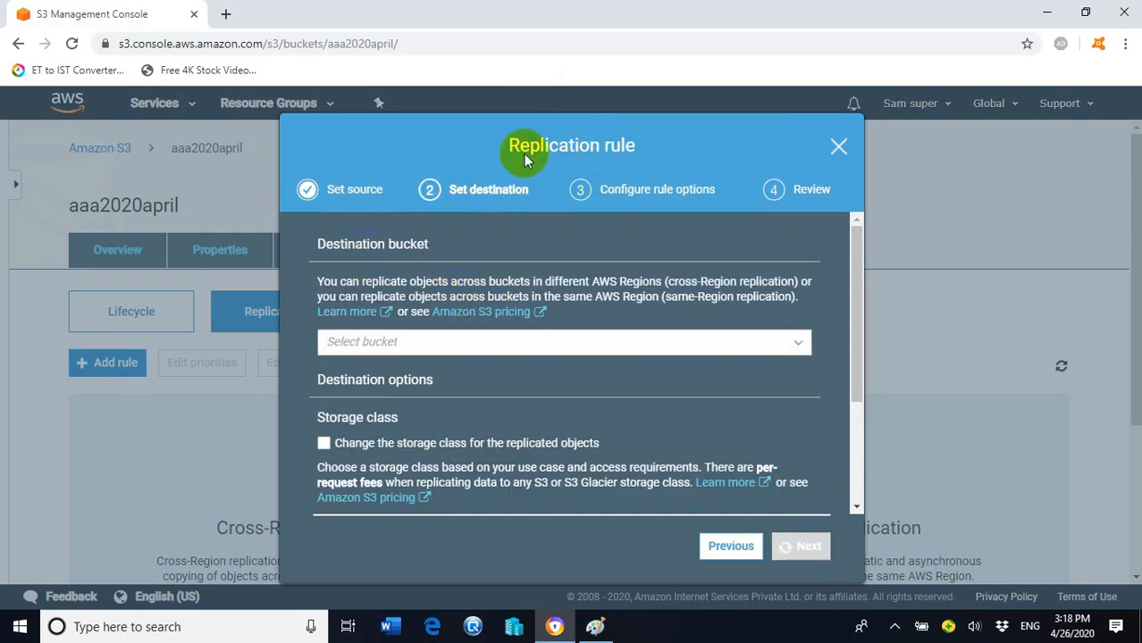
# Set bbb2020april in Asia Pacific (Singapore) as the replication rule's destination bucket and continue to the rule options
pyautogui.click(572, 343)
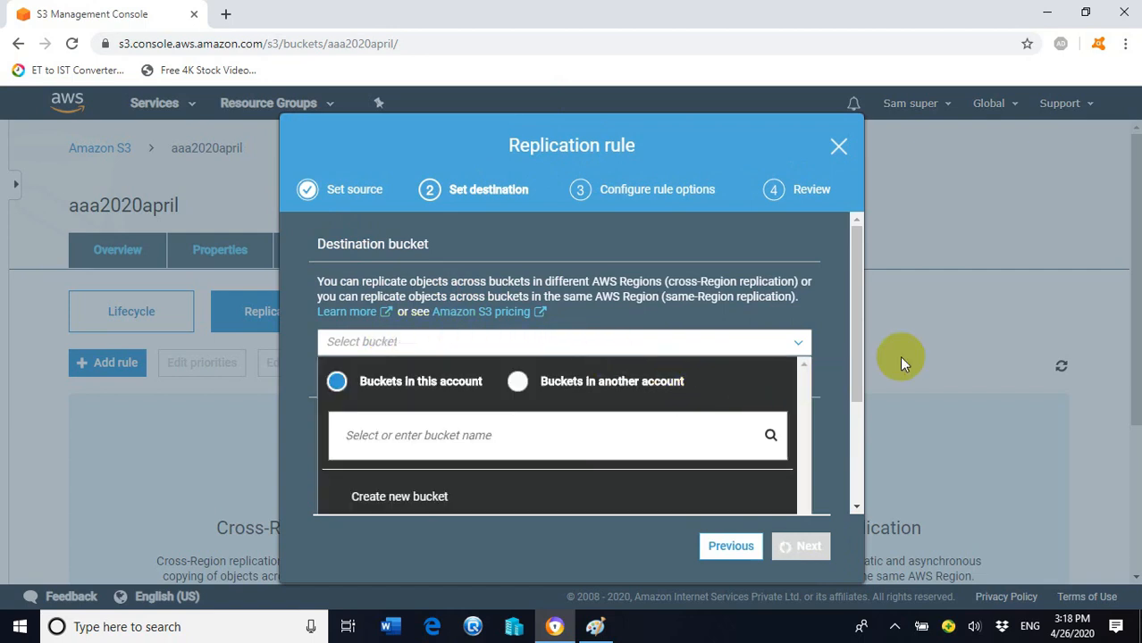
pyautogui.scroll(-1, 684, 480)
pyautogui.scroll(-2, 684, 480)
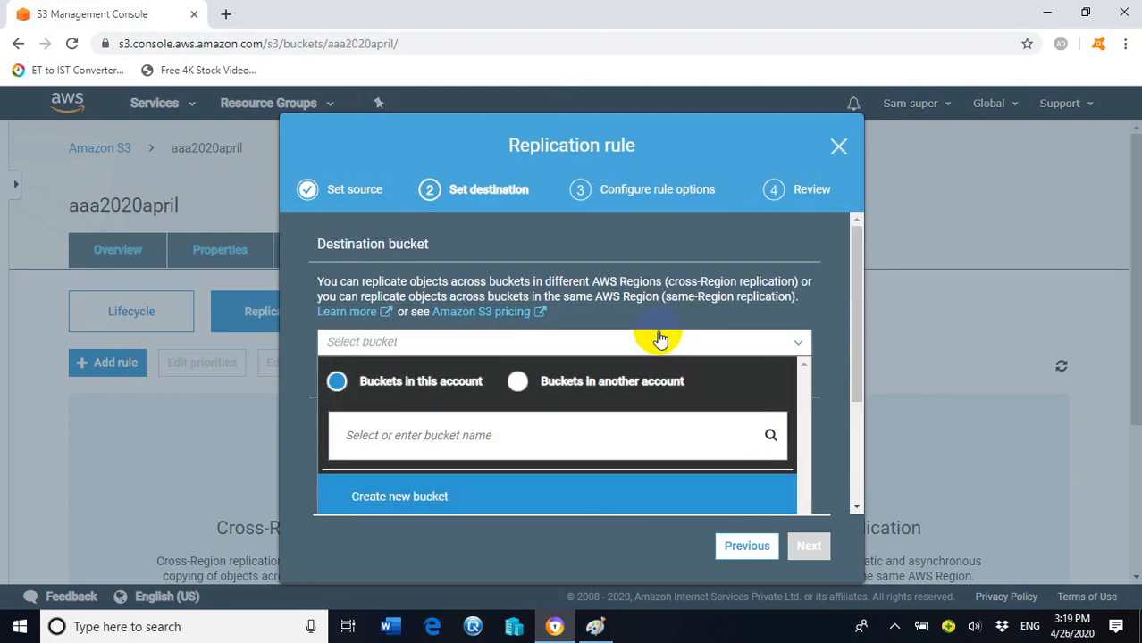
pyautogui.scroll(-2, 659, 340)
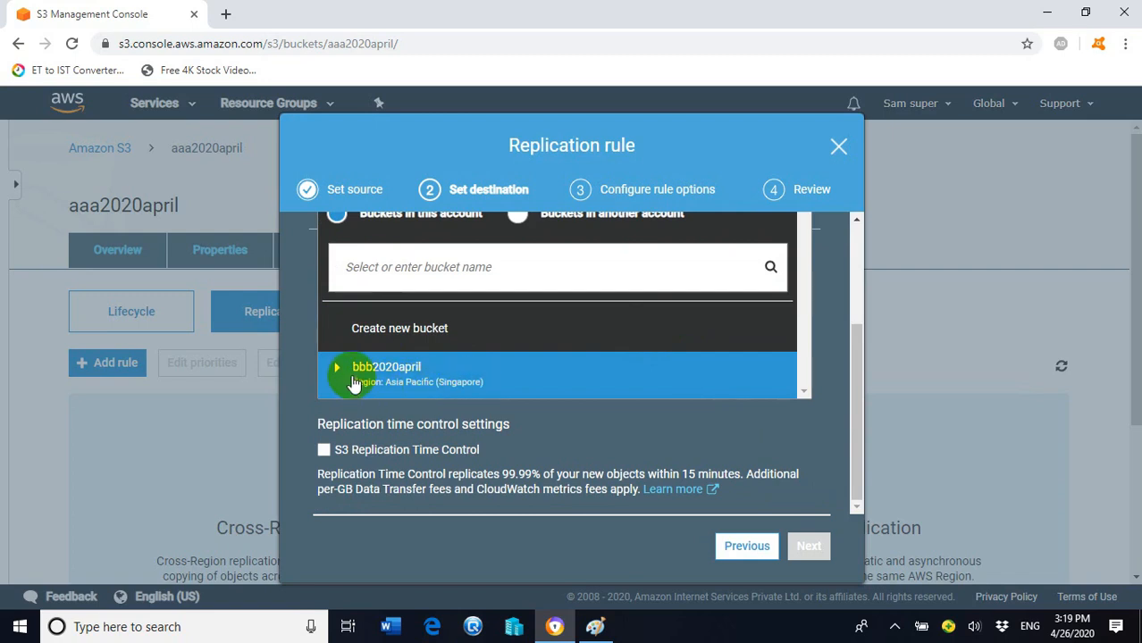
pyautogui.click(401, 375)
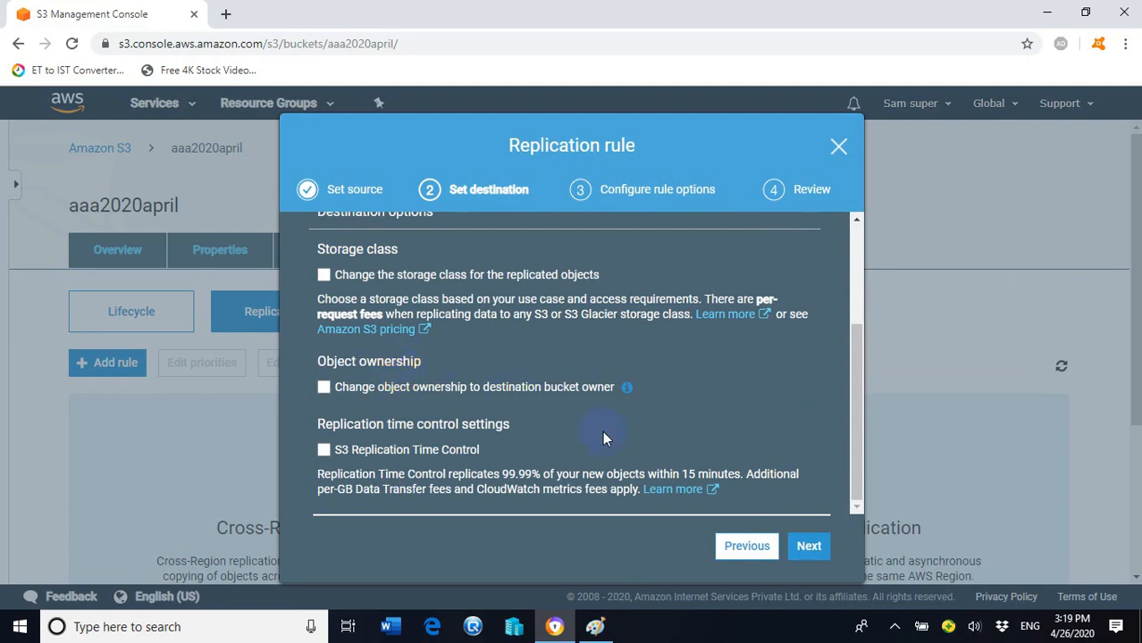
pyautogui.click(809, 550)
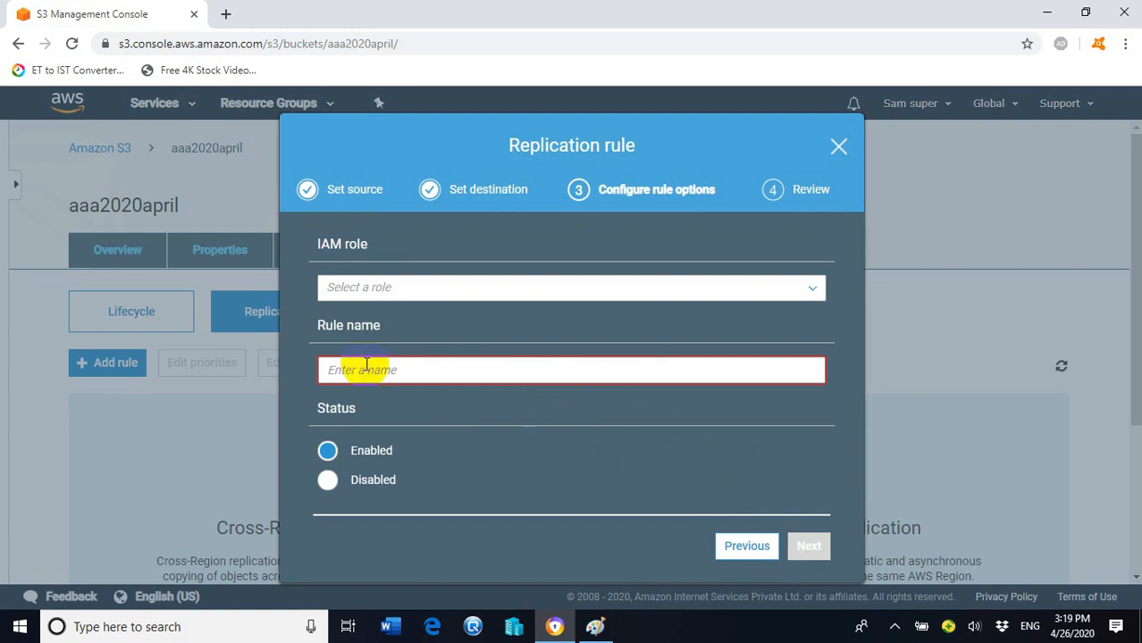
# Set the replication rule's IAM role to Create new role
pyautogui.click(459, 364)
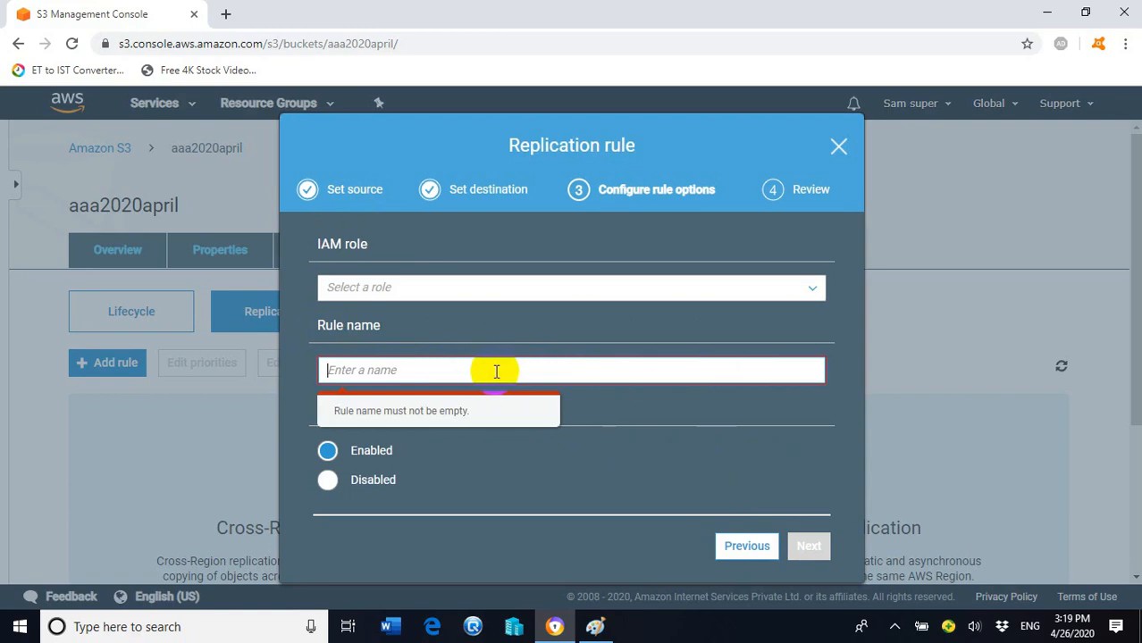
pyautogui.click(457, 286)
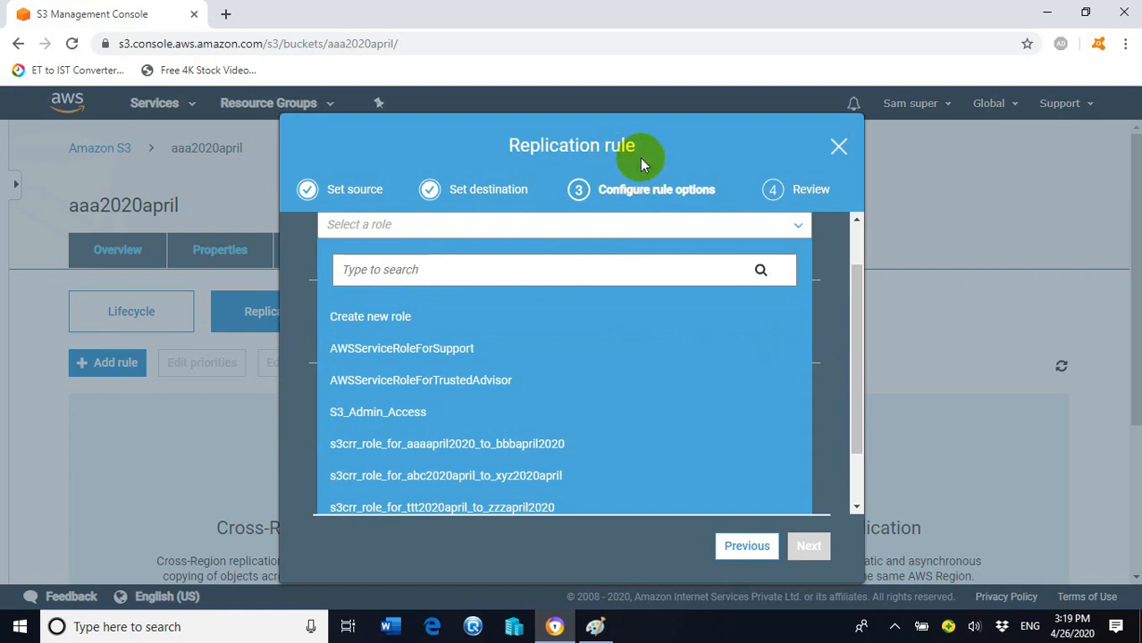
pyautogui.click(398, 321)
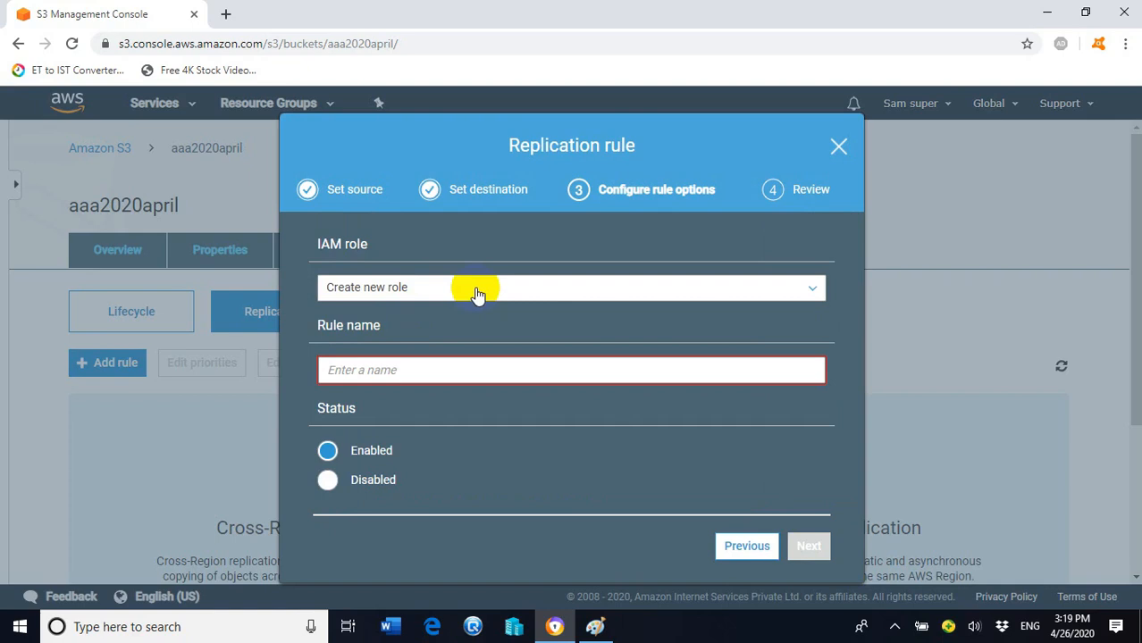
# Name the rule "replication from mumbai to singapore", continue to the review with status Enabled, and save the rule
pyautogui.click(433, 371)
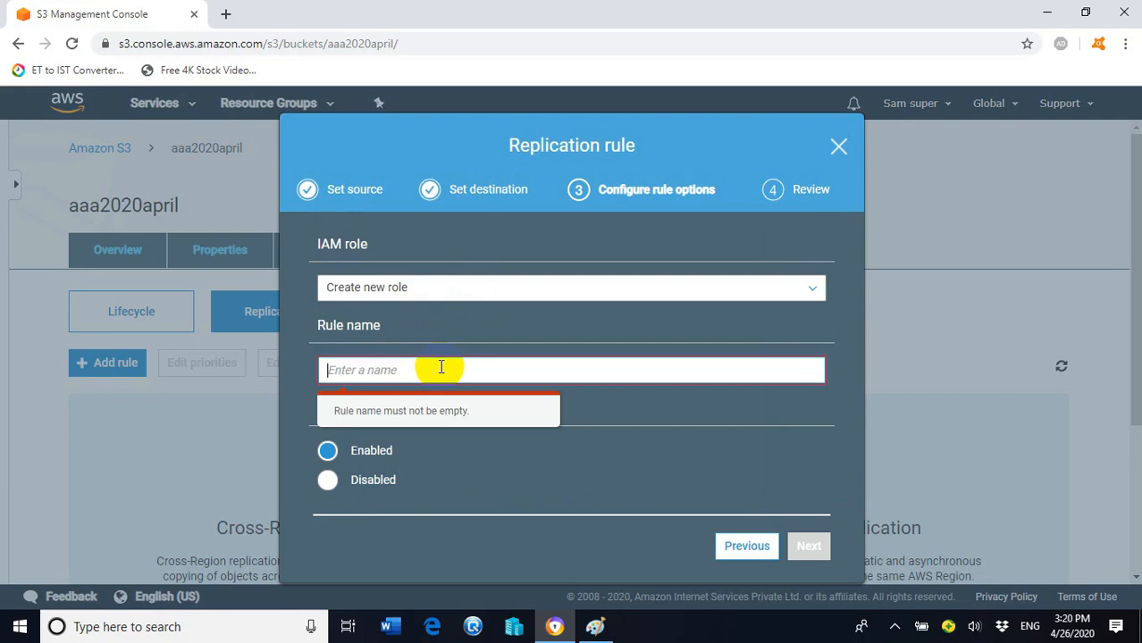
pyautogui.write('repl')
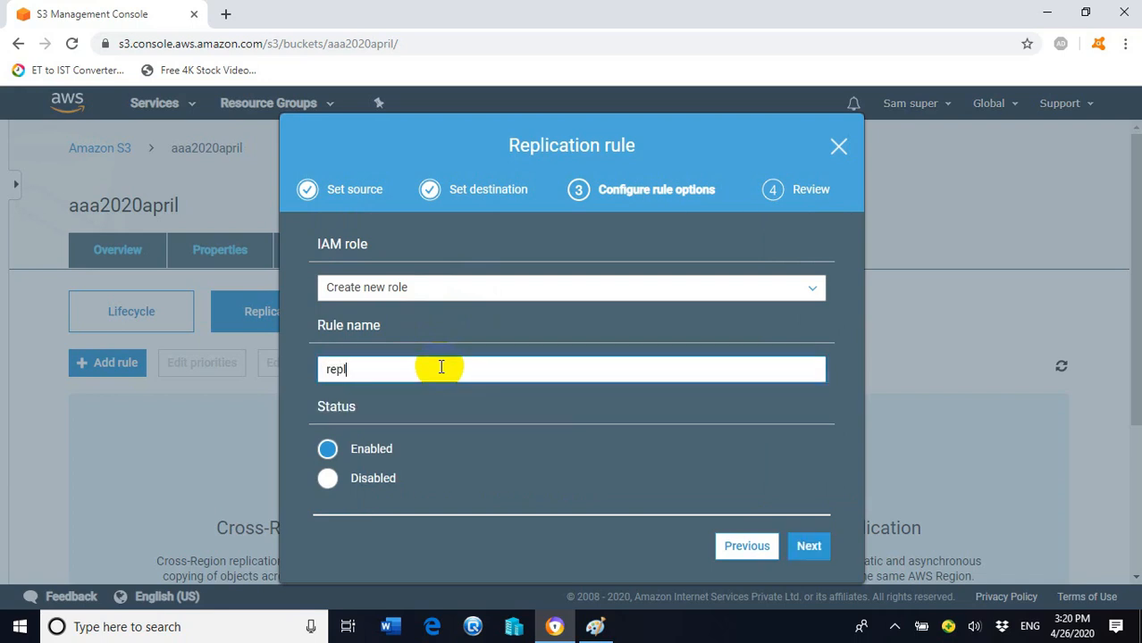
pyautogui.write('ication form r')
pyautogui.press('BackSpace')
pyautogui.press('BackSpace')
pyautogui.press('BackSpace')
pyautogui.press('BackSpace')
pyautogui.press('BackSpace')
pyautogui.write('rom mumbai to')
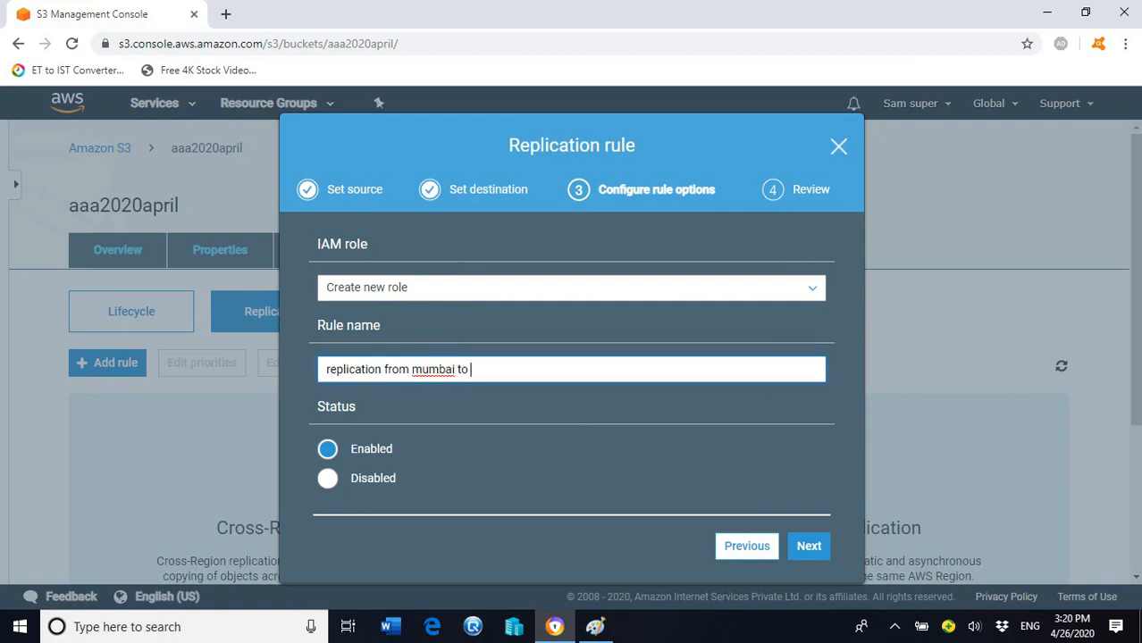
pyautogui.write(' singapore')
pyautogui.click(815, 553)
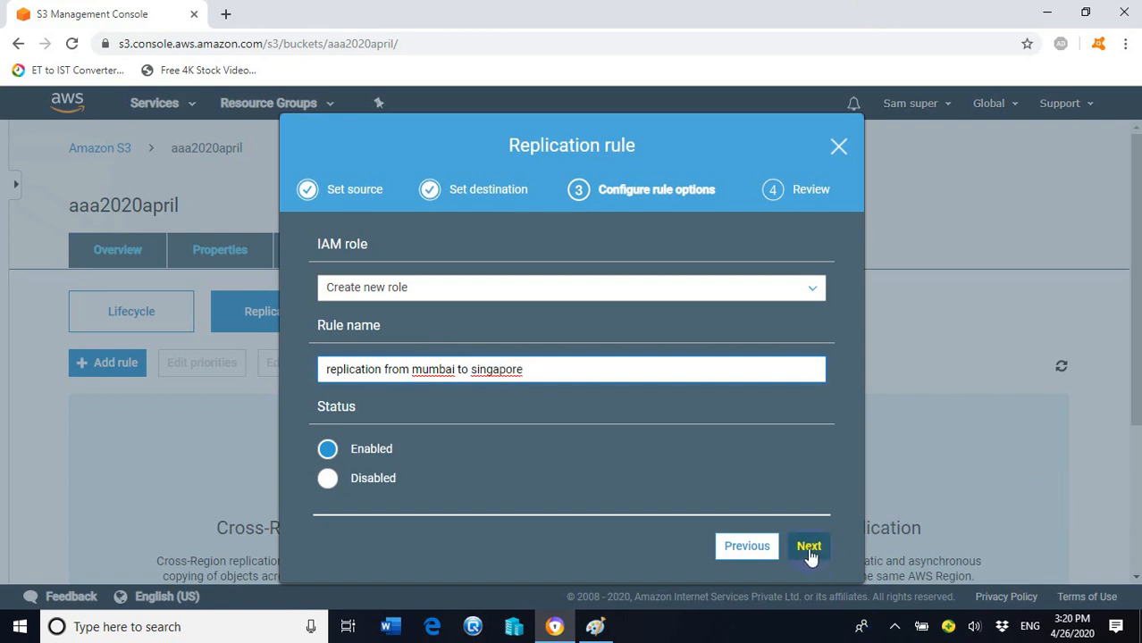
pyautogui.click(809, 546)
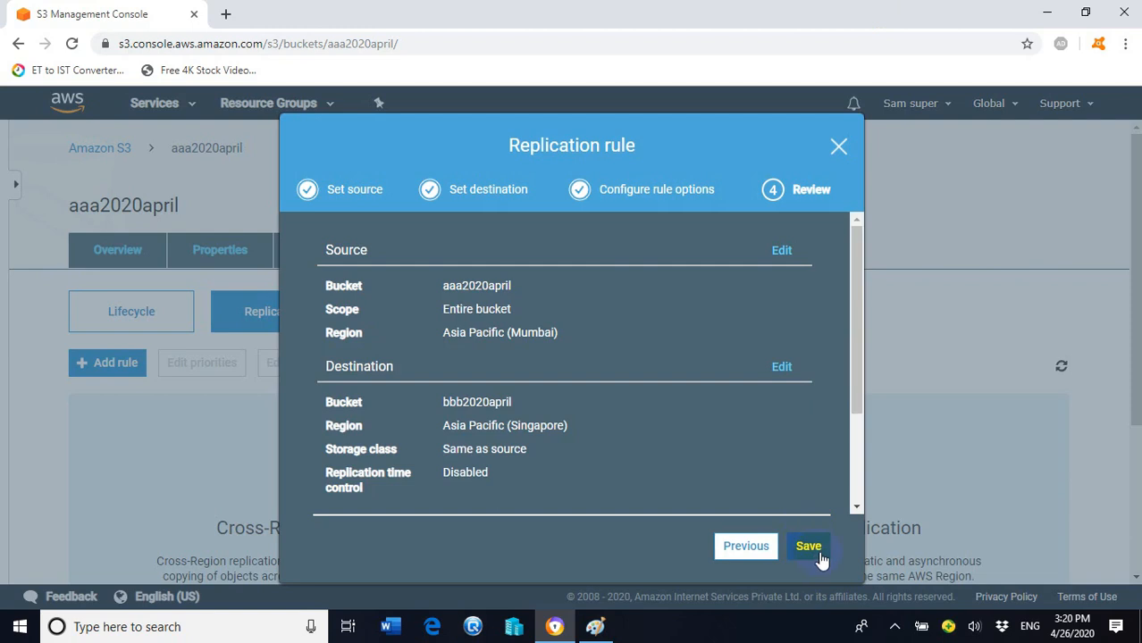
pyautogui.click(817, 548)
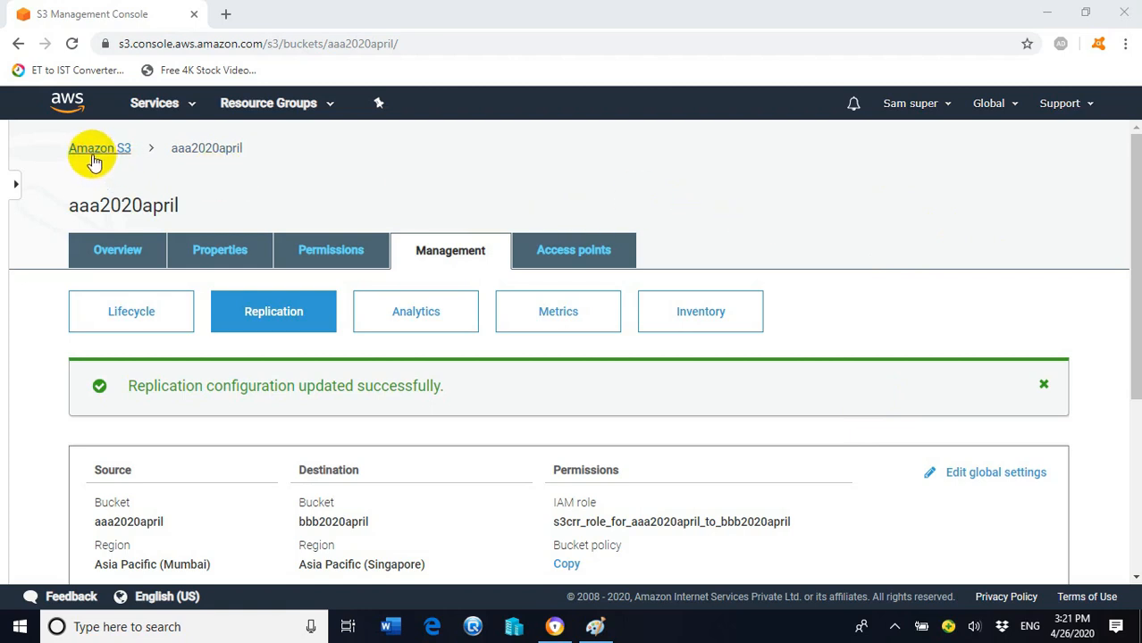
# Return to the bucket list, close the stray pop-up browser tab, and open the aaa2020april bucket
pyautogui.click(116, 160)
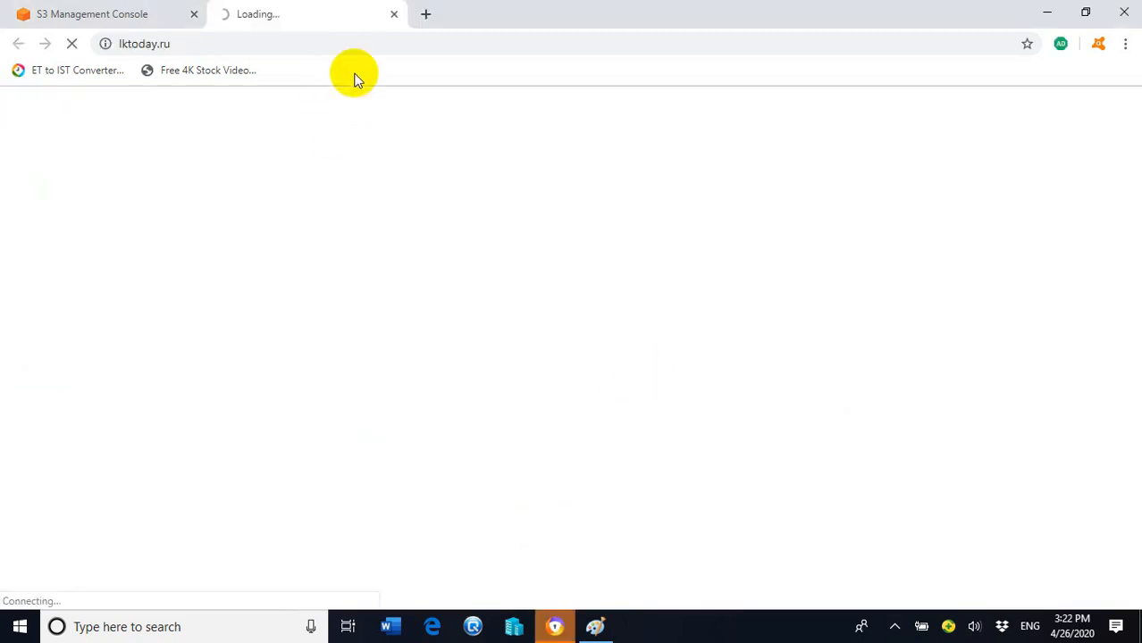
pyautogui.click(394, 13)
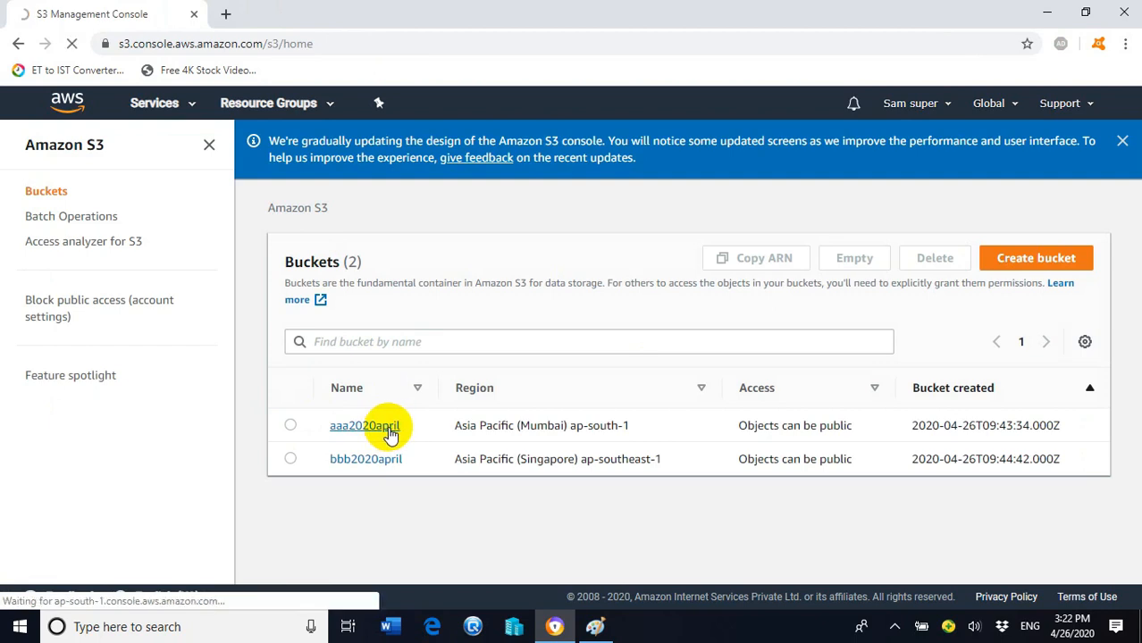
pyautogui.click(389, 430)
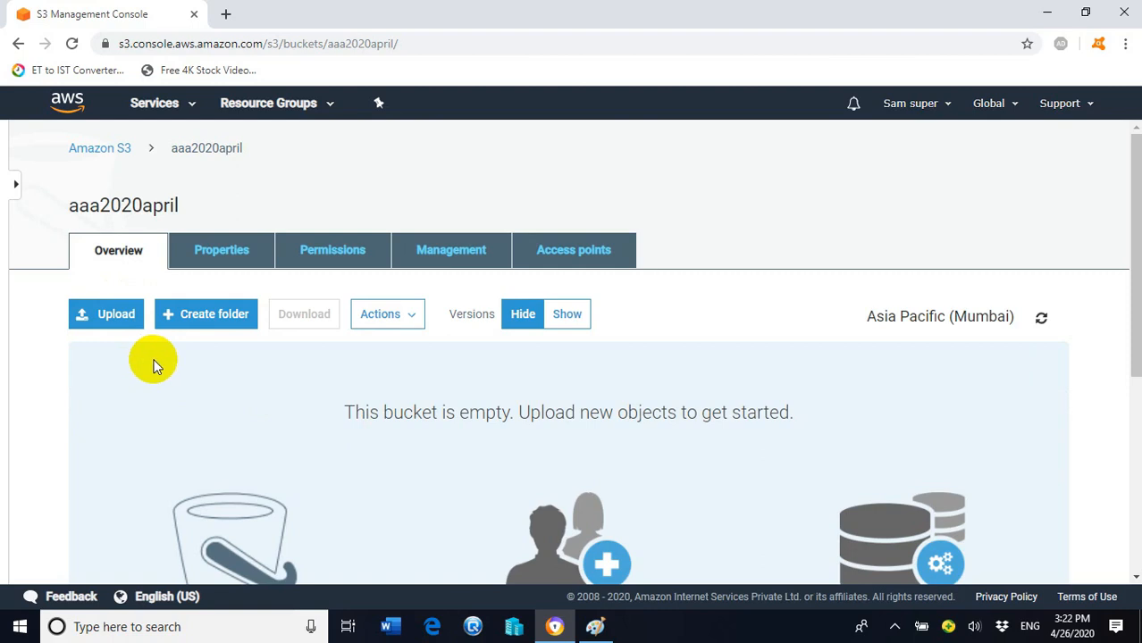
# Upload image.png from the Desktop images folder to the aaa2020april bucket with the default settings
pyautogui.click(116, 315)
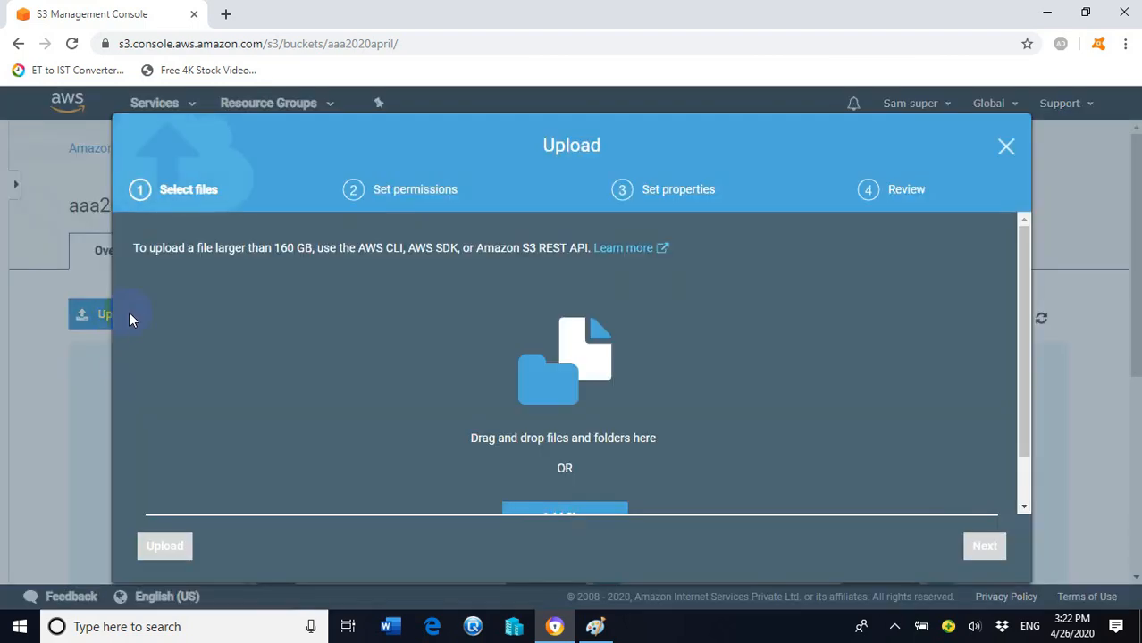
pyautogui.scroll(-1, 793, 364)
pyautogui.click(579, 464)
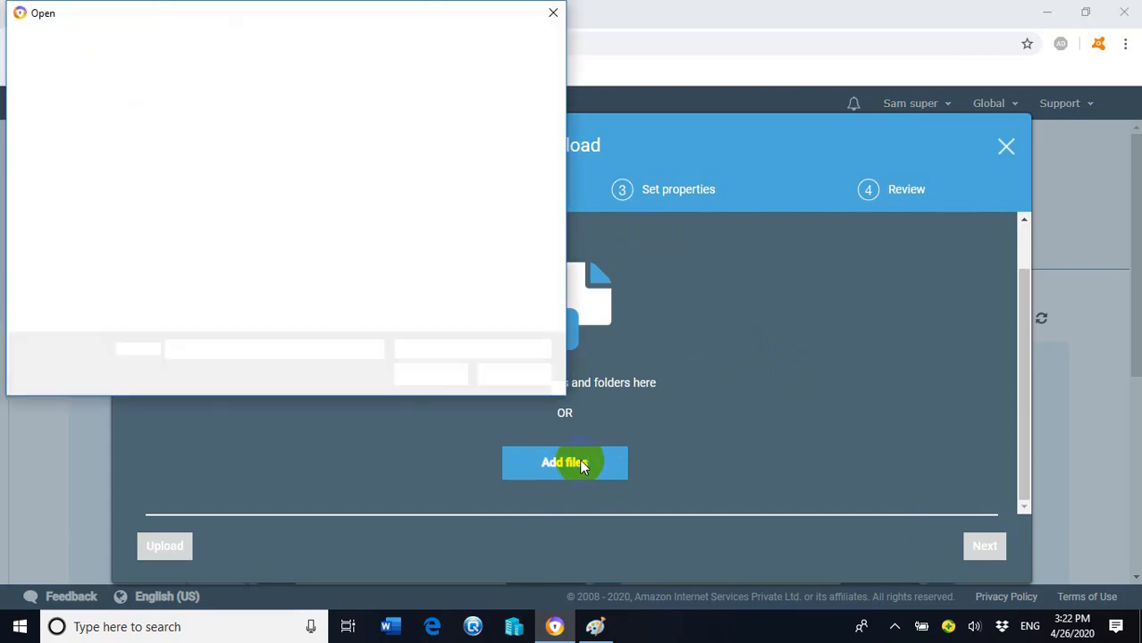
pyautogui.scroll(-3, 497, 217)
pyautogui.scroll(3, 497, 217)
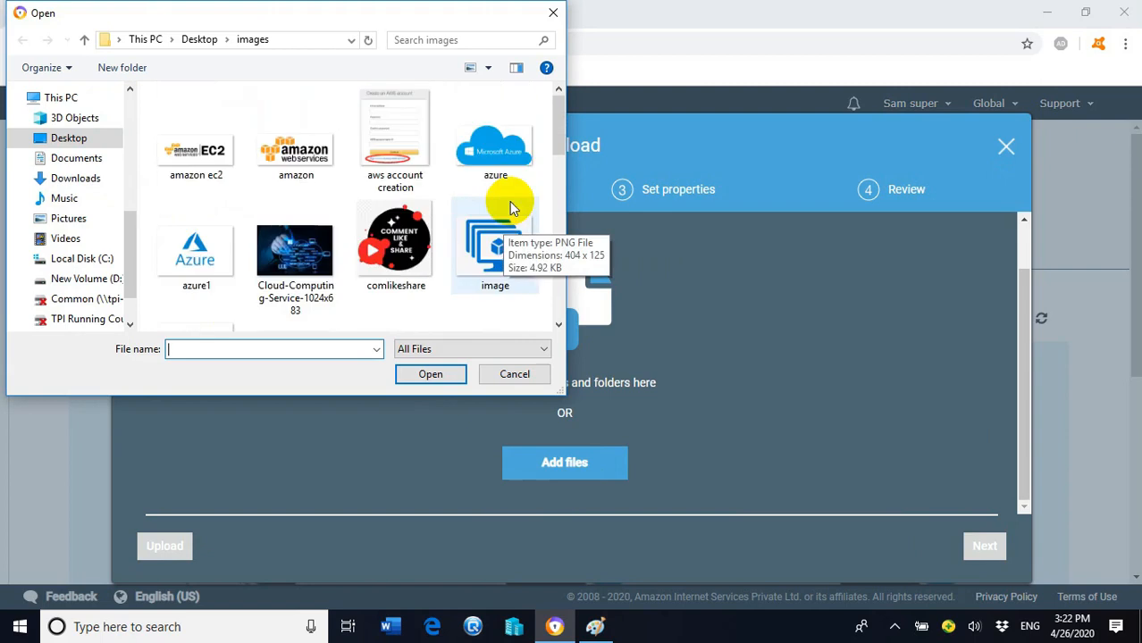
pyautogui.click(493, 254)
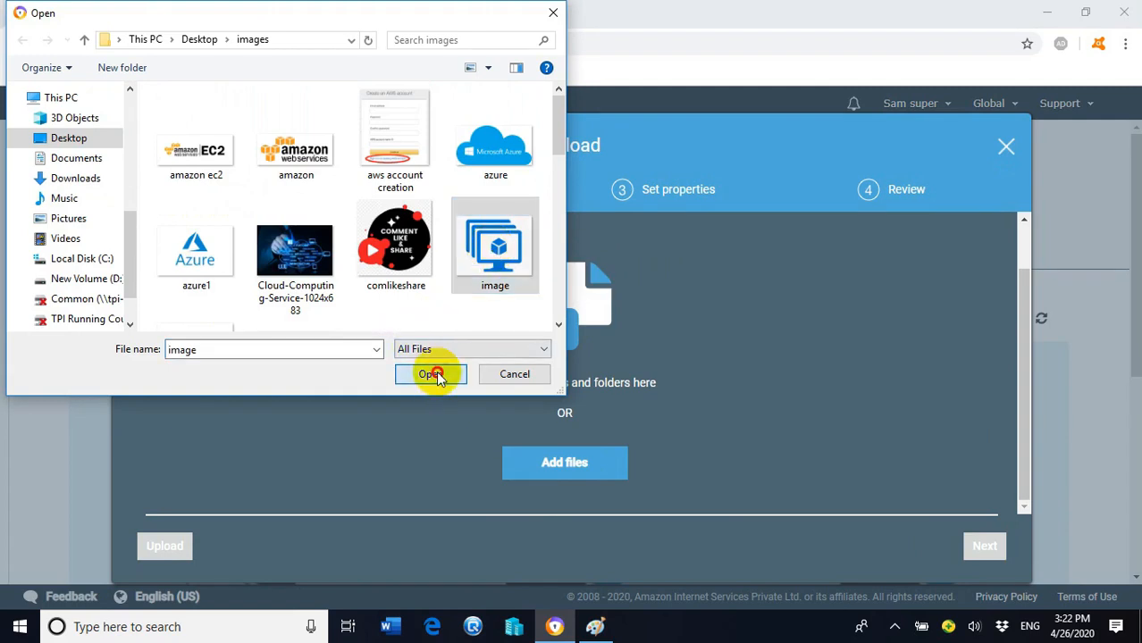
pyautogui.click(435, 376)
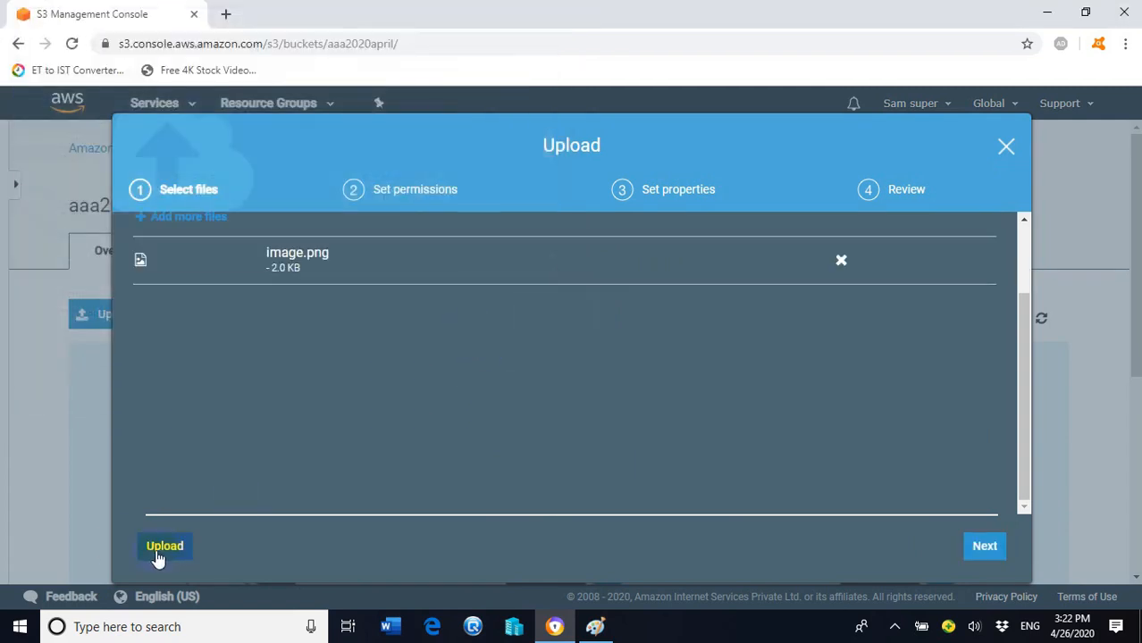
pyautogui.click(164, 546)
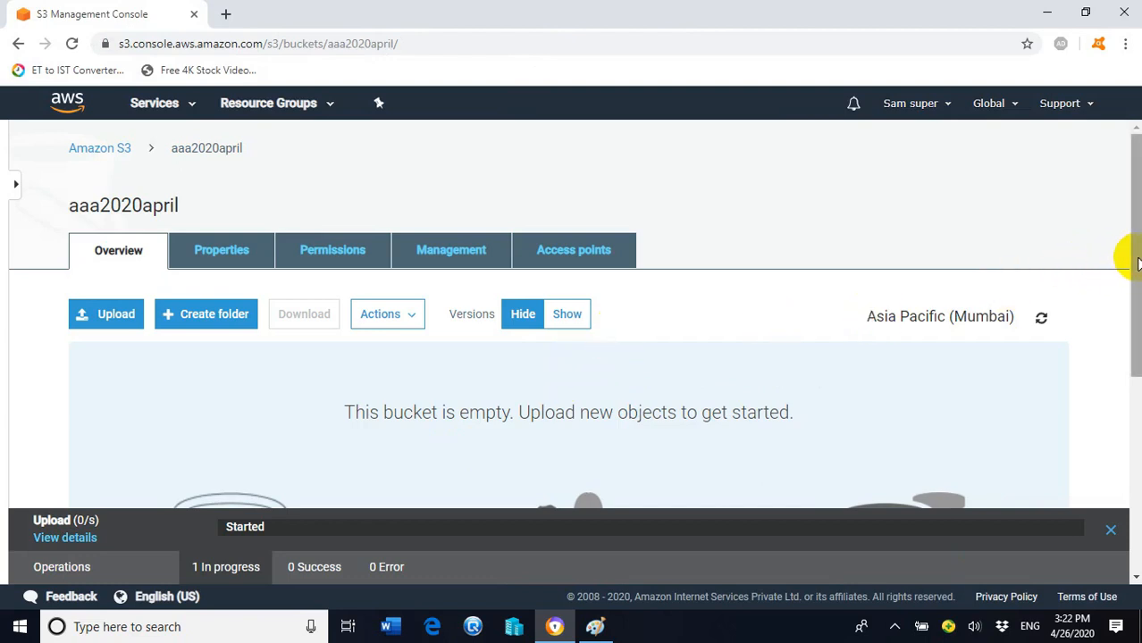
pyautogui.moveTo(1138, 257)
pyautogui.mouseDown()
pyautogui.moveTo(1136, 317)
pyautogui.moveTo(1135, 267)
pyautogui.mouseUp()
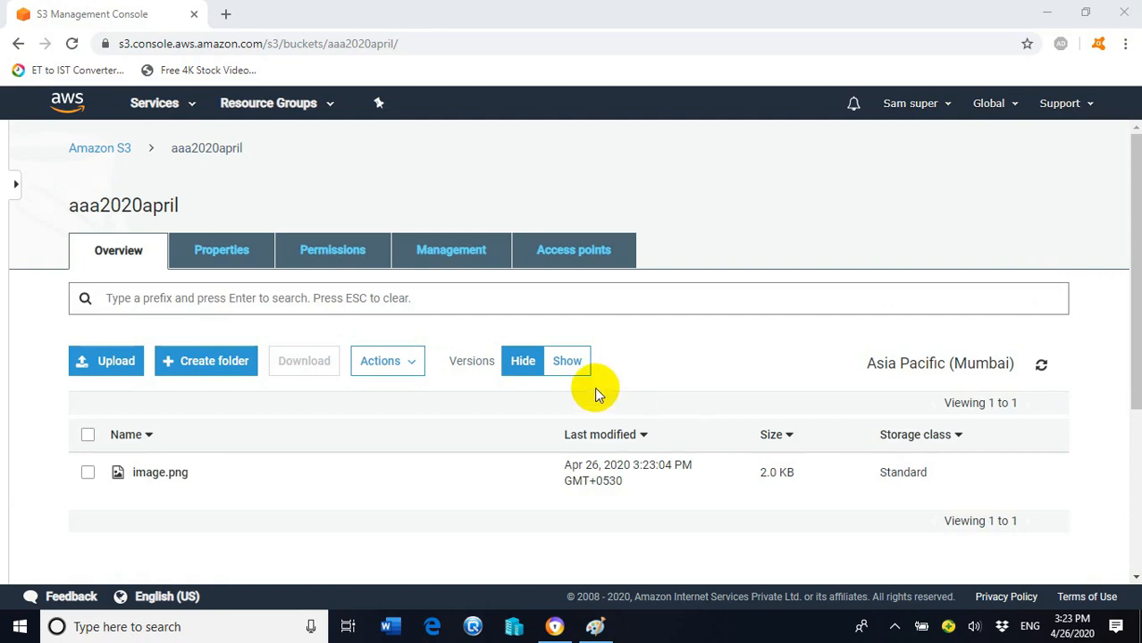
# Open the bbb2020april bucket from the bucket list to check it for the replicated file
pyautogui.click(114, 154)
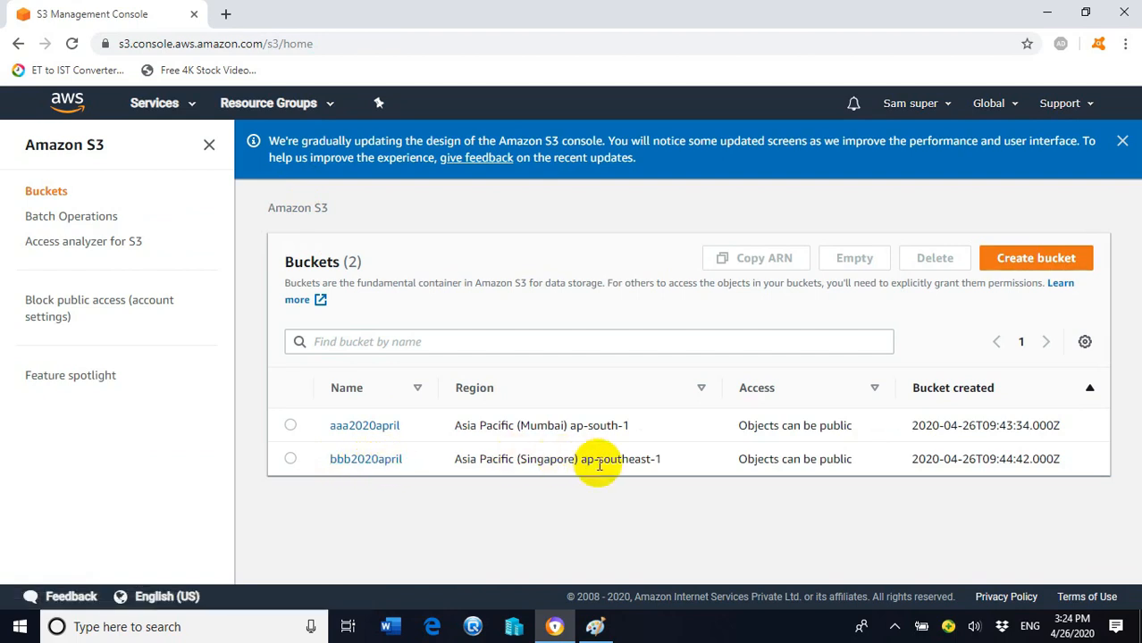
pyautogui.click(371, 462)
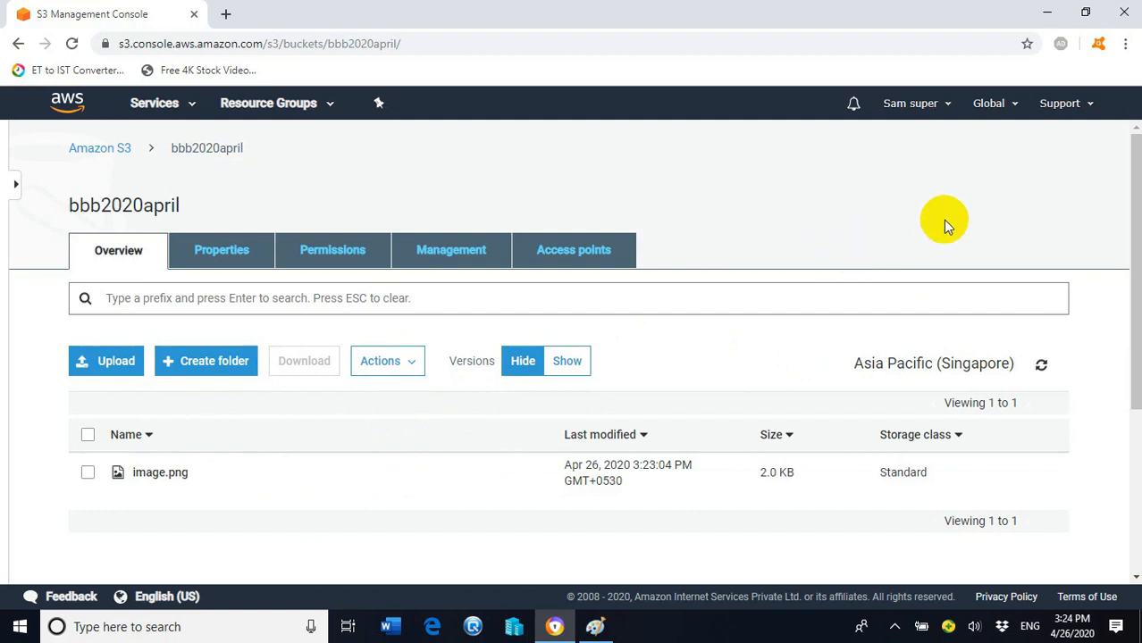
# Open the aaa2020april bucket from the bucket list and delete image.png from it
pyautogui.click(109, 152)
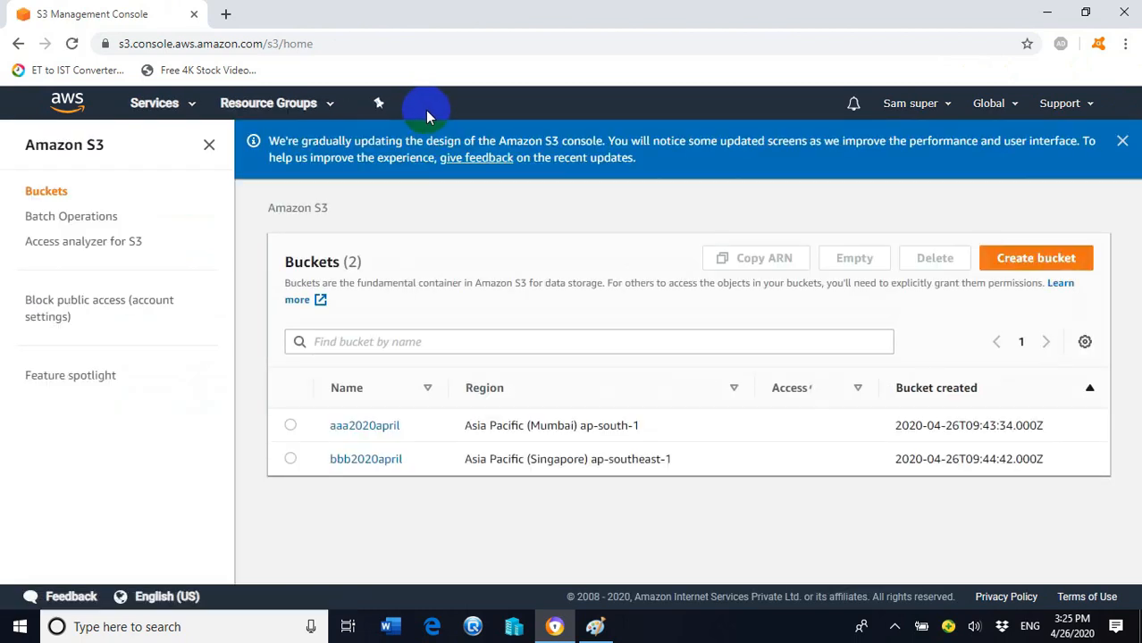
pyautogui.click(405, 430)
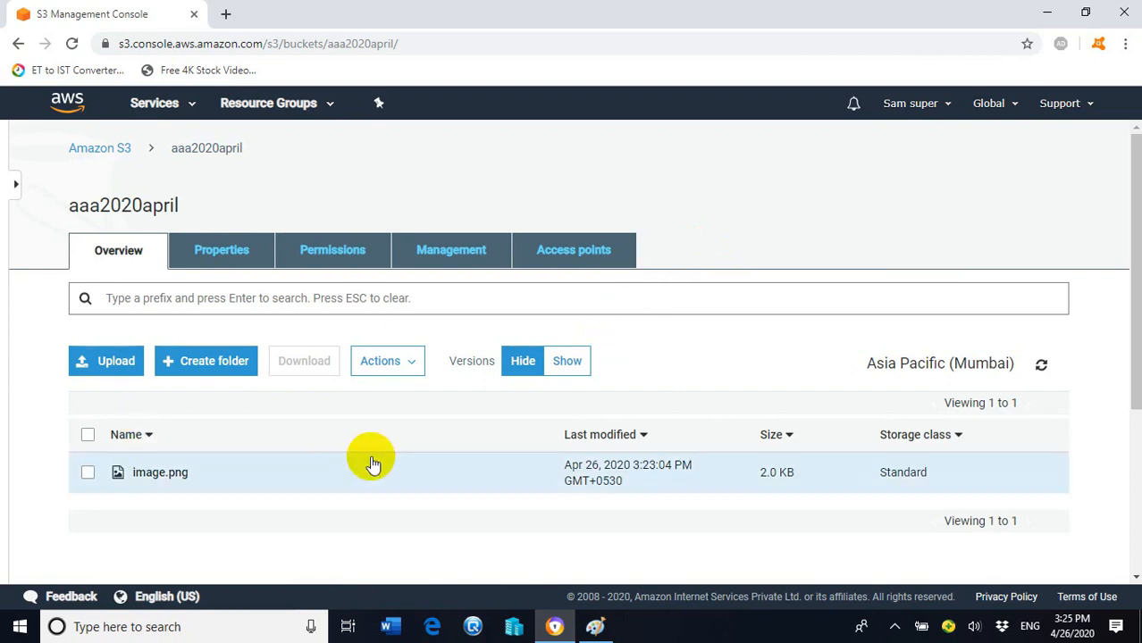
pyautogui.click(88, 475)
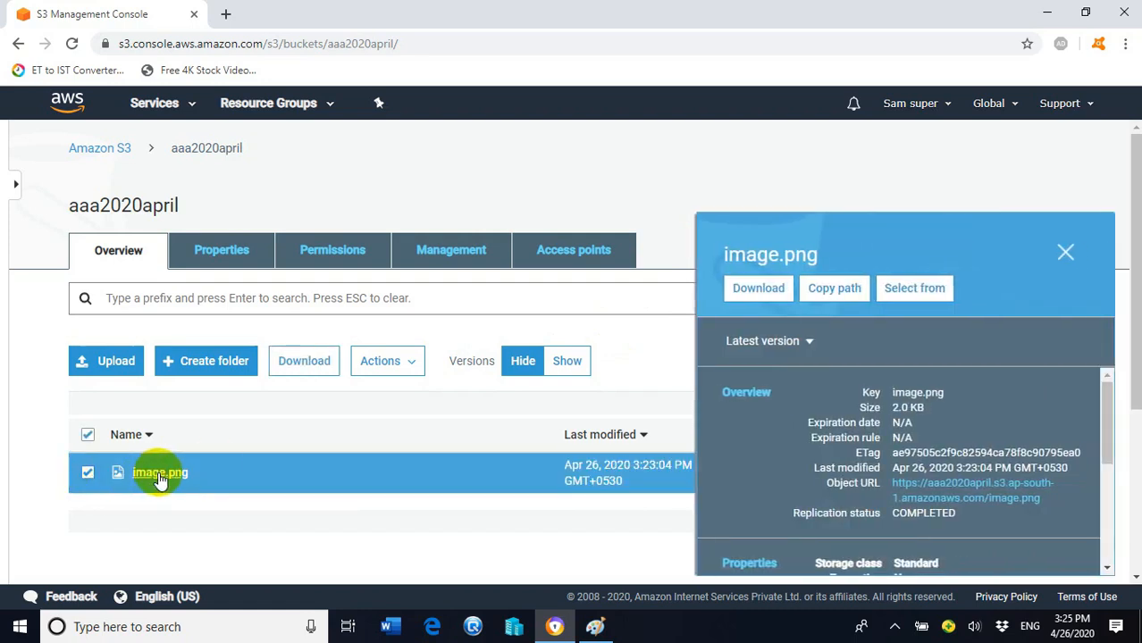
pyautogui.click(1068, 253)
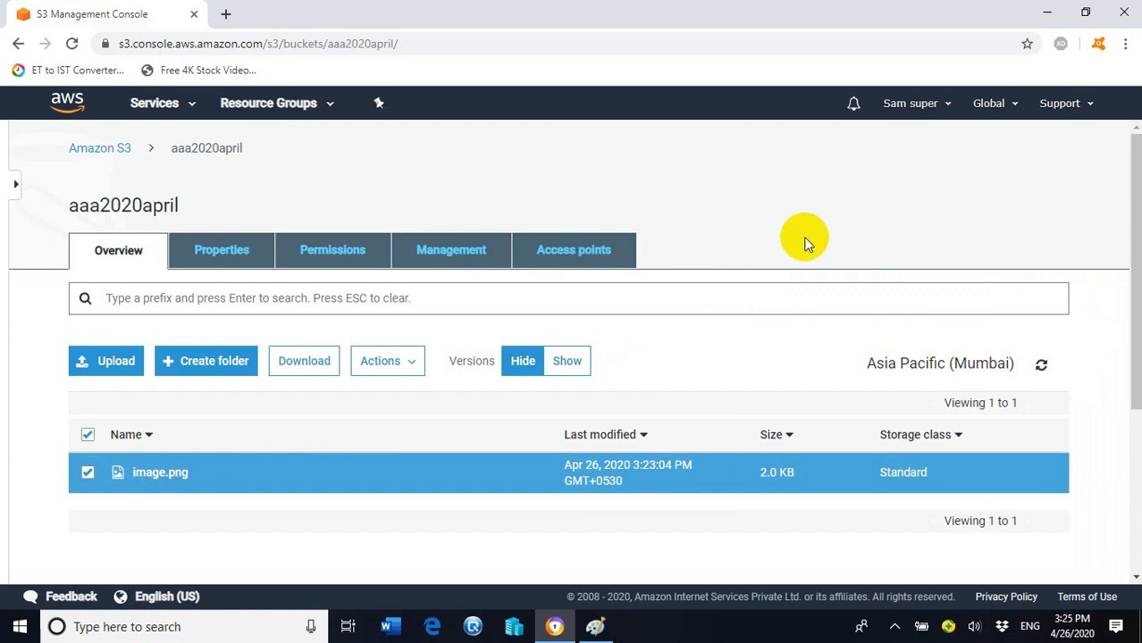
pyautogui.click(419, 368)
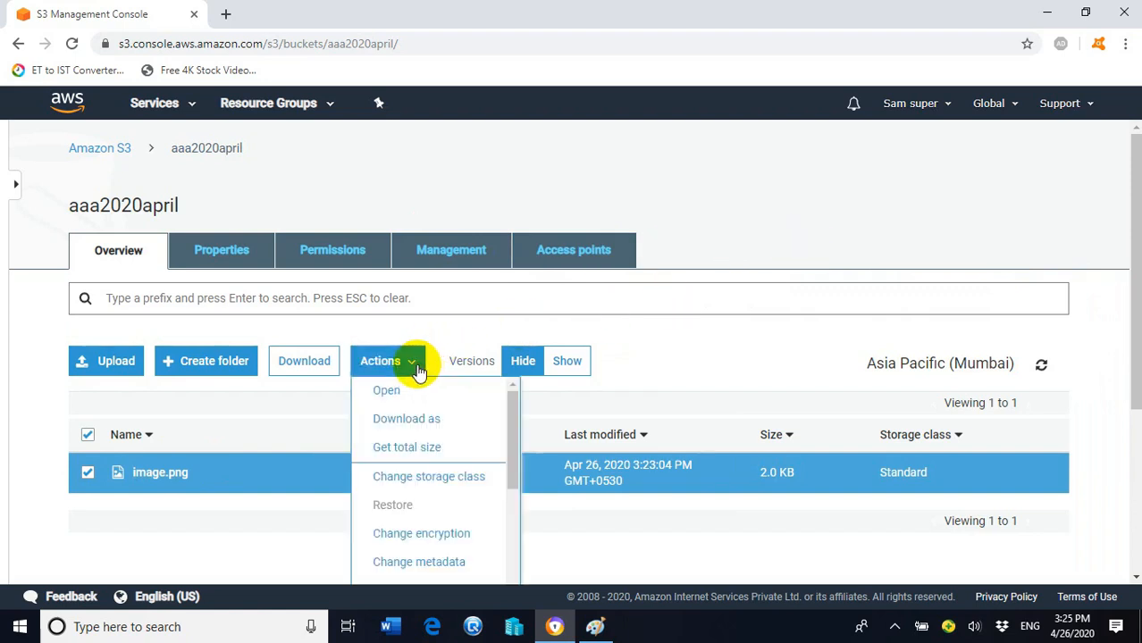
pyautogui.moveTo(516, 420); pyautogui.dragTo(515, 505)
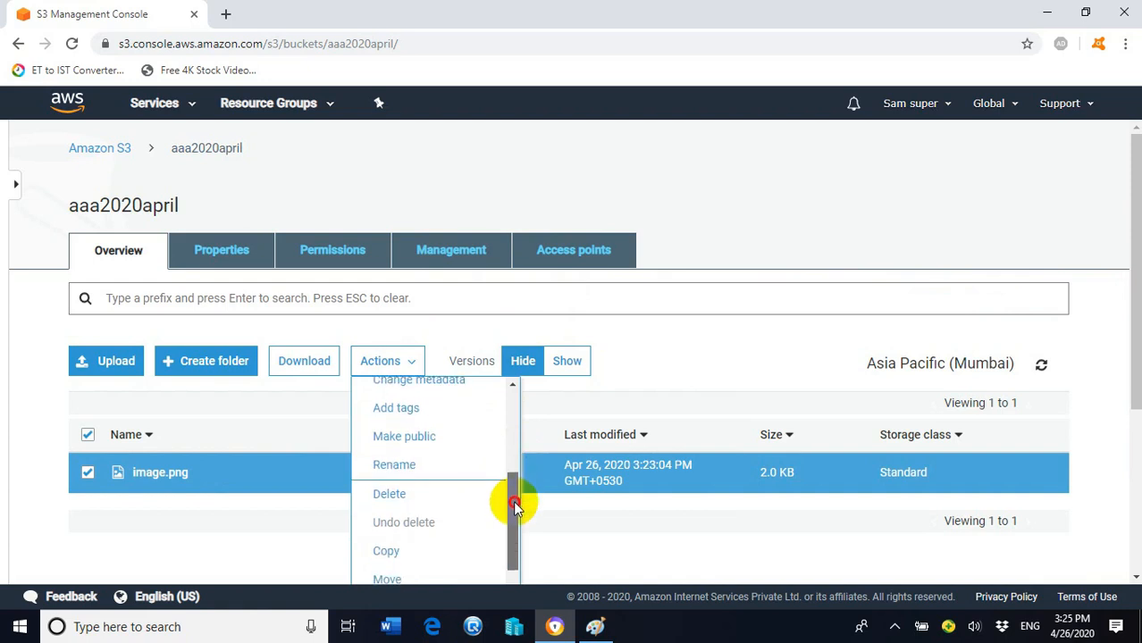
pyautogui.click(422, 499)
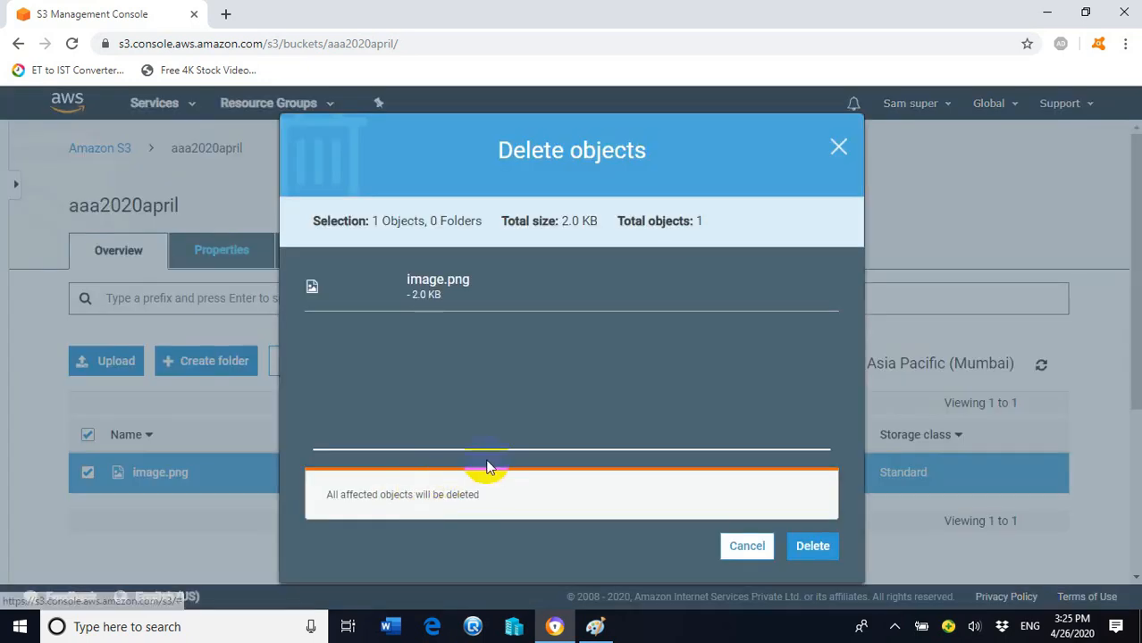
pyautogui.click(825, 547)
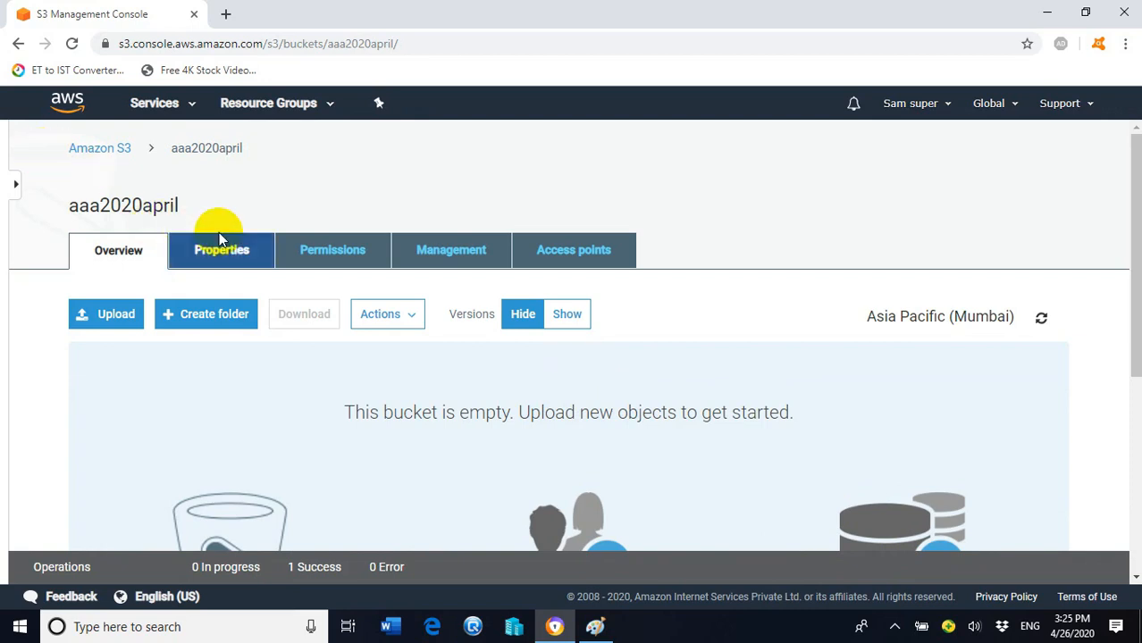
# Open the bbb2020april bucket and upload the versioning text file from the Desktop images folder with the default settings
pyautogui.click(102, 154)
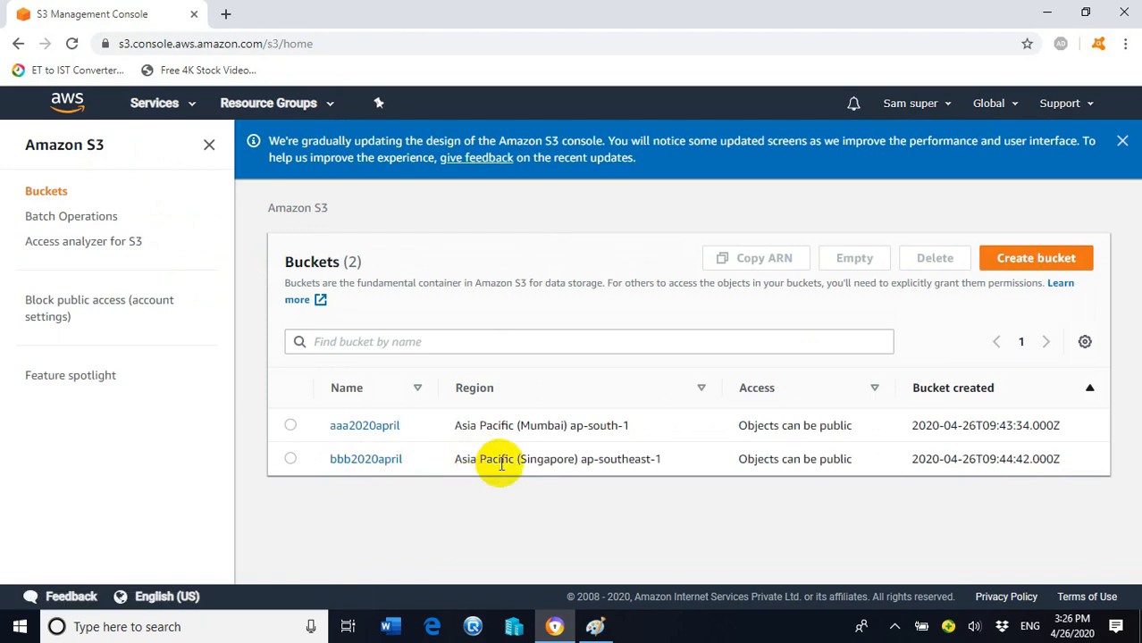
pyautogui.click(381, 466)
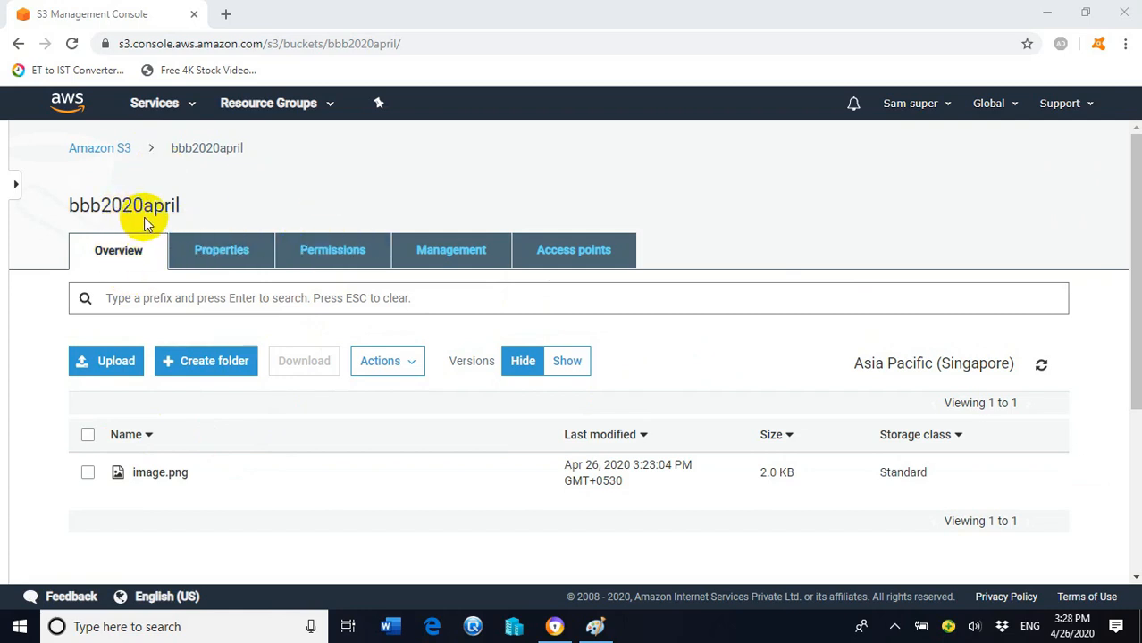
pyautogui.click(121, 362)
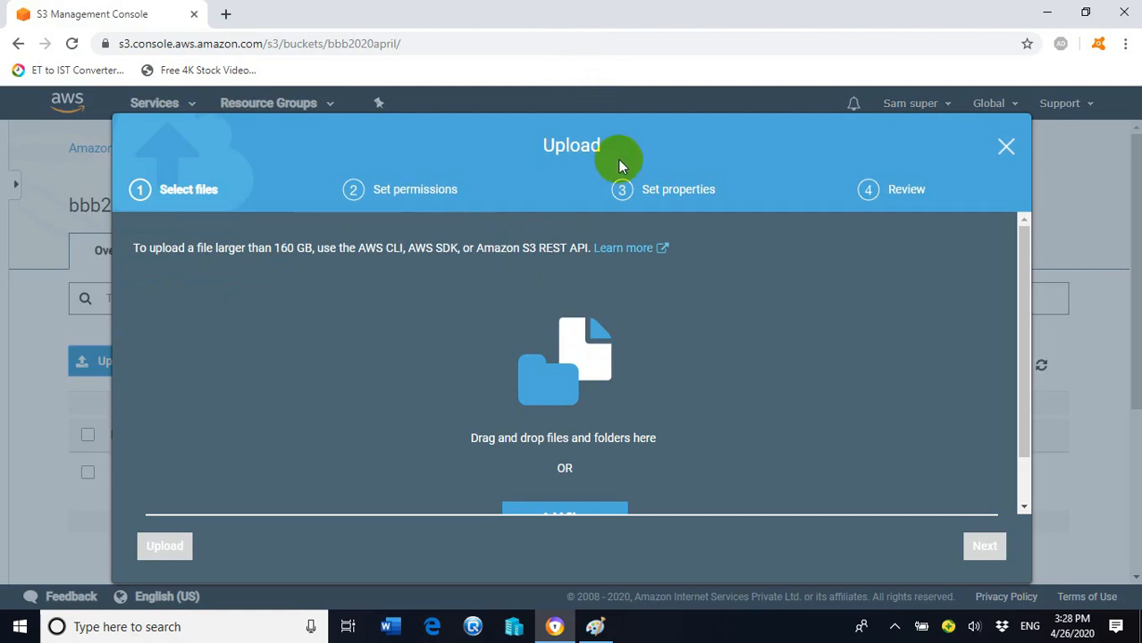
pyautogui.scroll(-1, 823, 297)
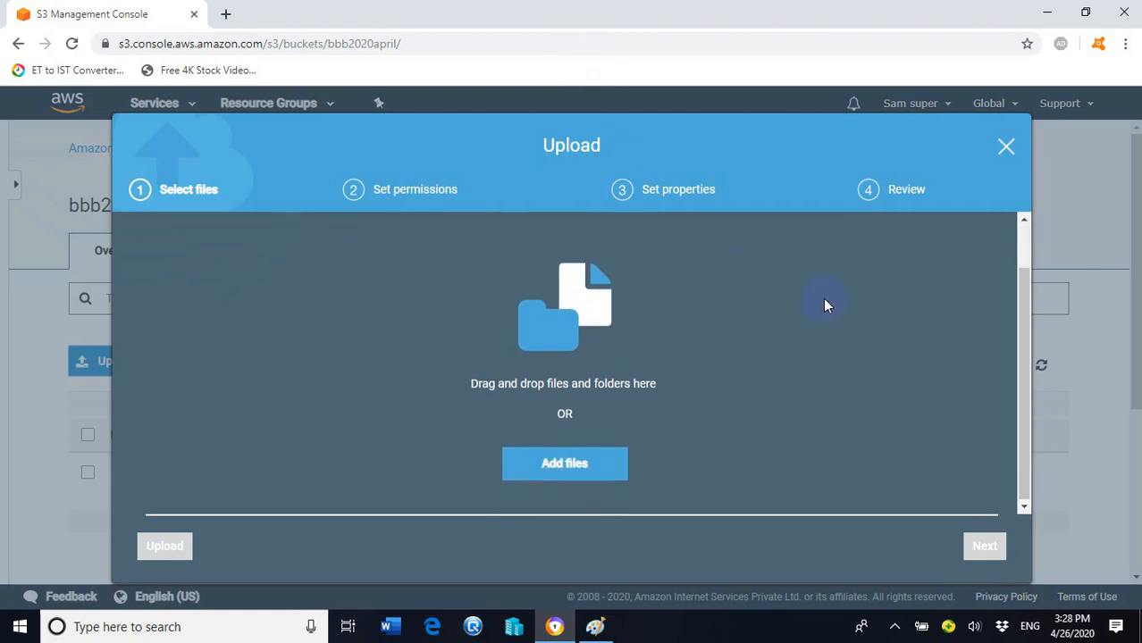
pyautogui.click(586, 464)
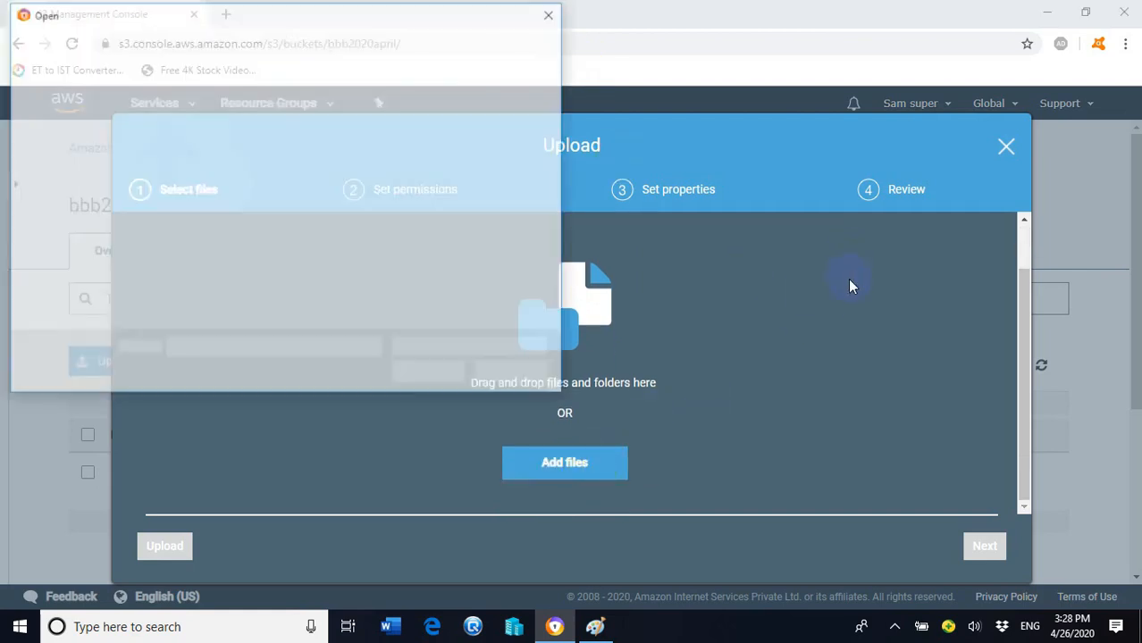
pyautogui.moveTo(563, 122); pyautogui.dragTo(573, 257)
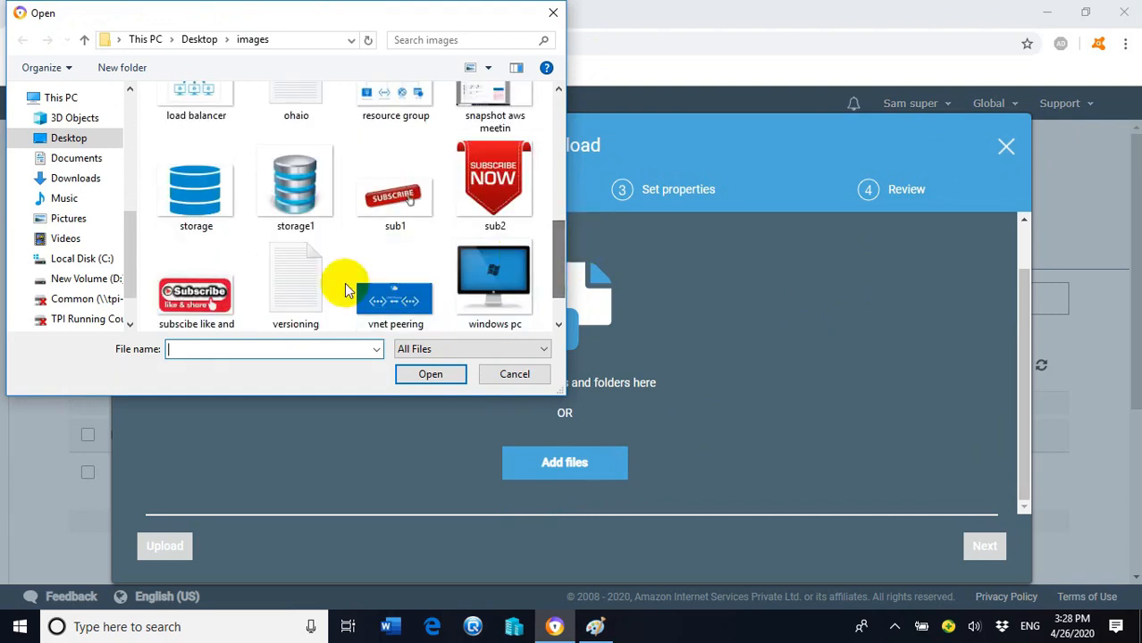
pyautogui.click(298, 285)
pyautogui.click(432, 375)
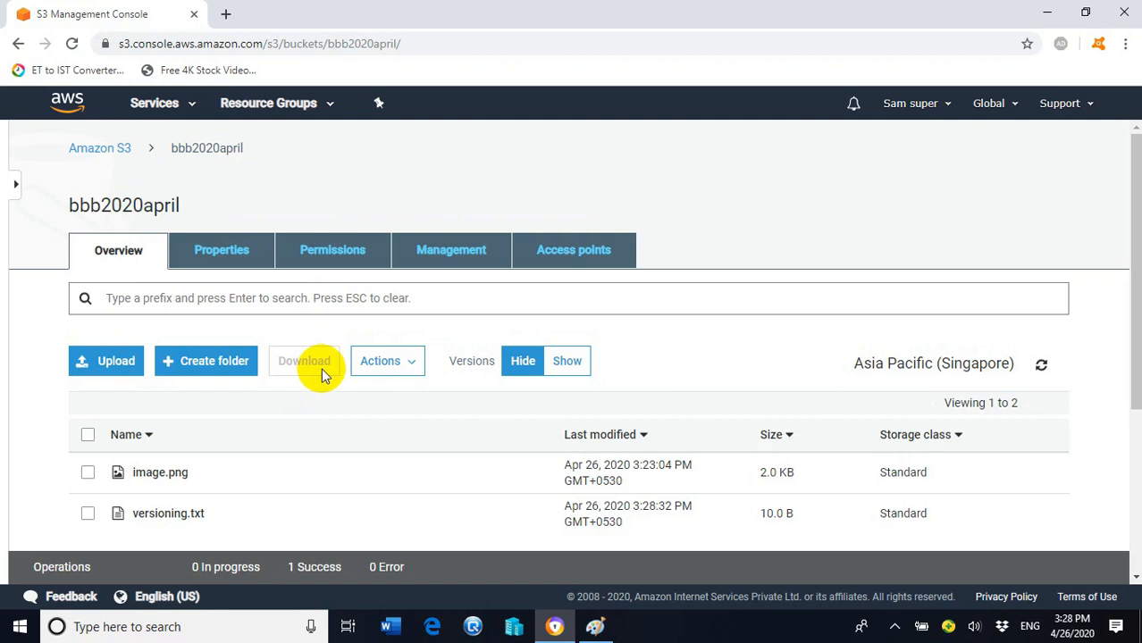
# Open the aaa2020april bucket from the bucket list to check it for versioning.txt
pyautogui.click(100, 149)
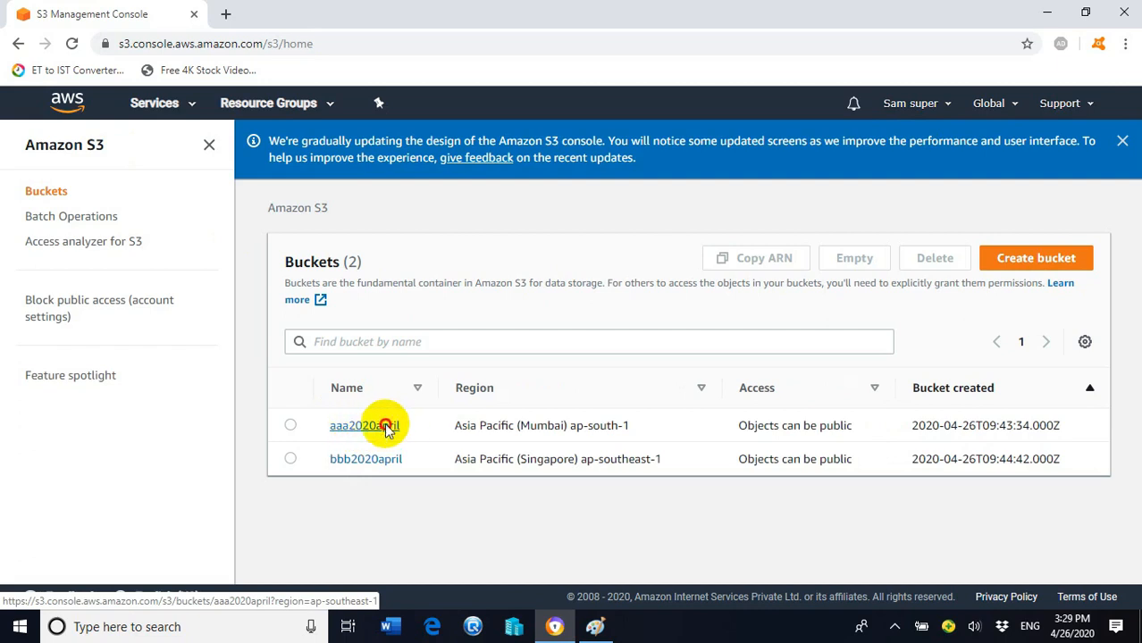
pyautogui.click(387, 427)
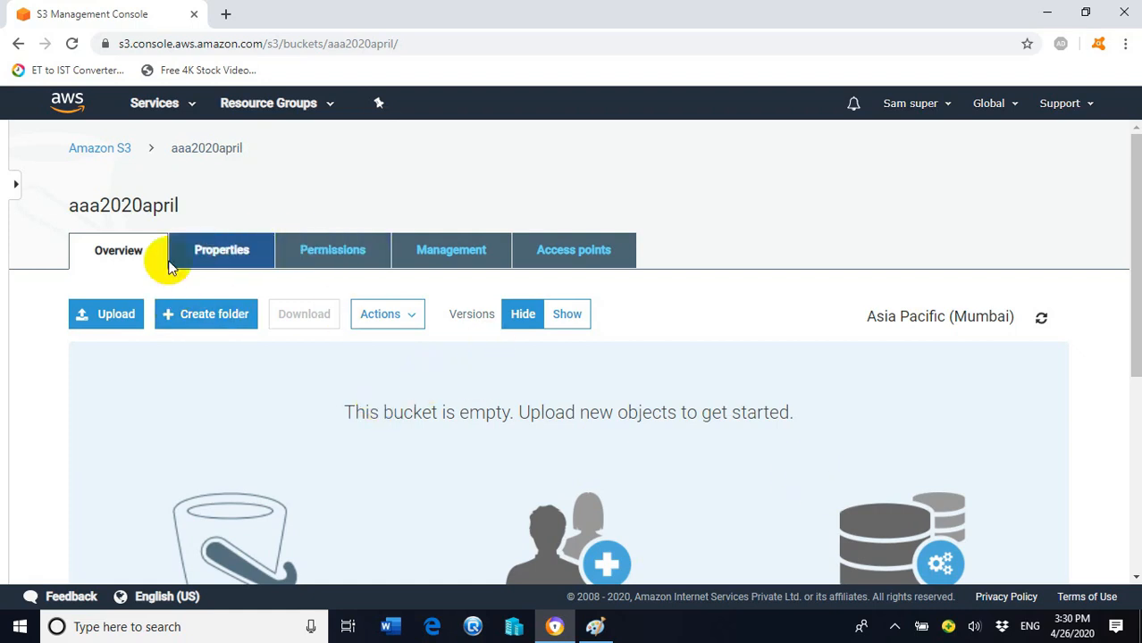
# Open the bbb2020april bucket and start a new replication rule with the entire bucket as its source
pyautogui.click(105, 152)
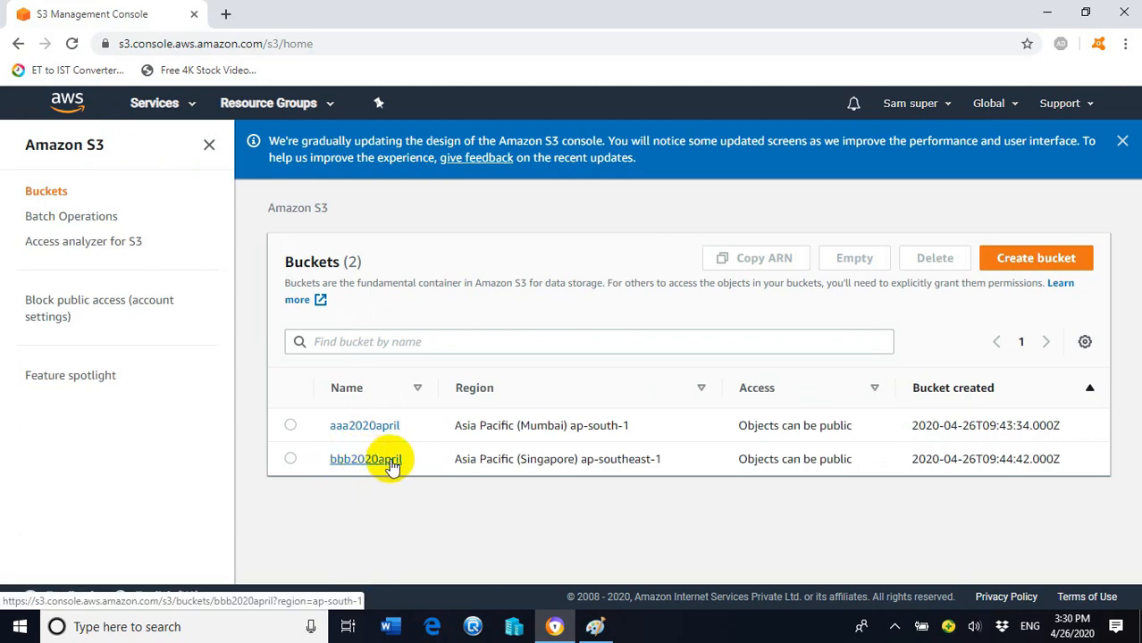
pyautogui.click(369, 463)
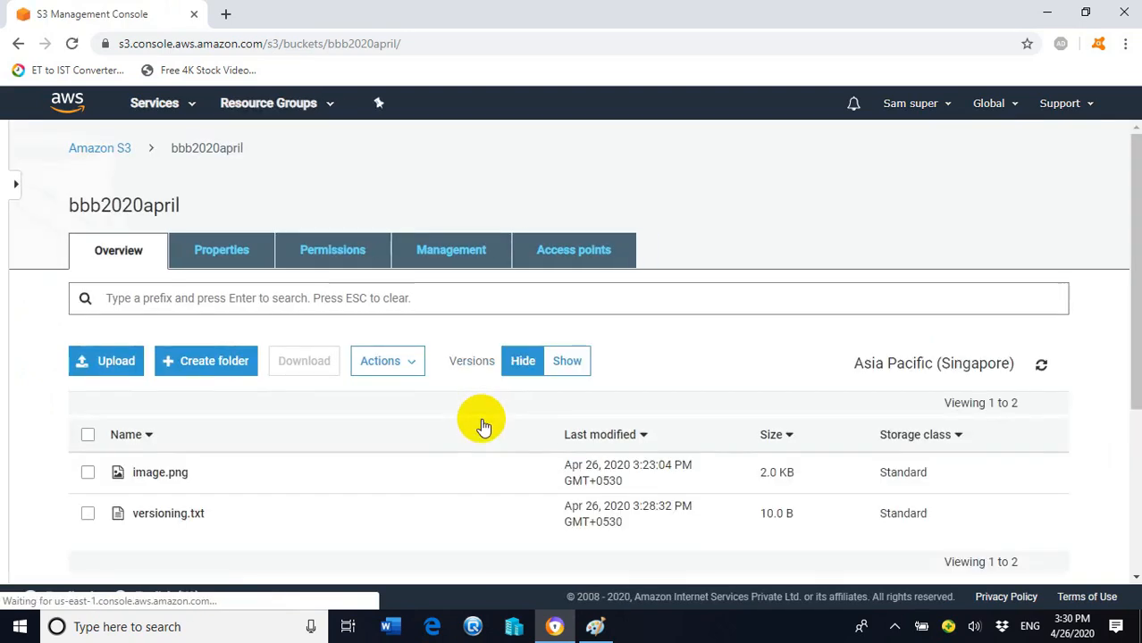
pyautogui.click(448, 255)
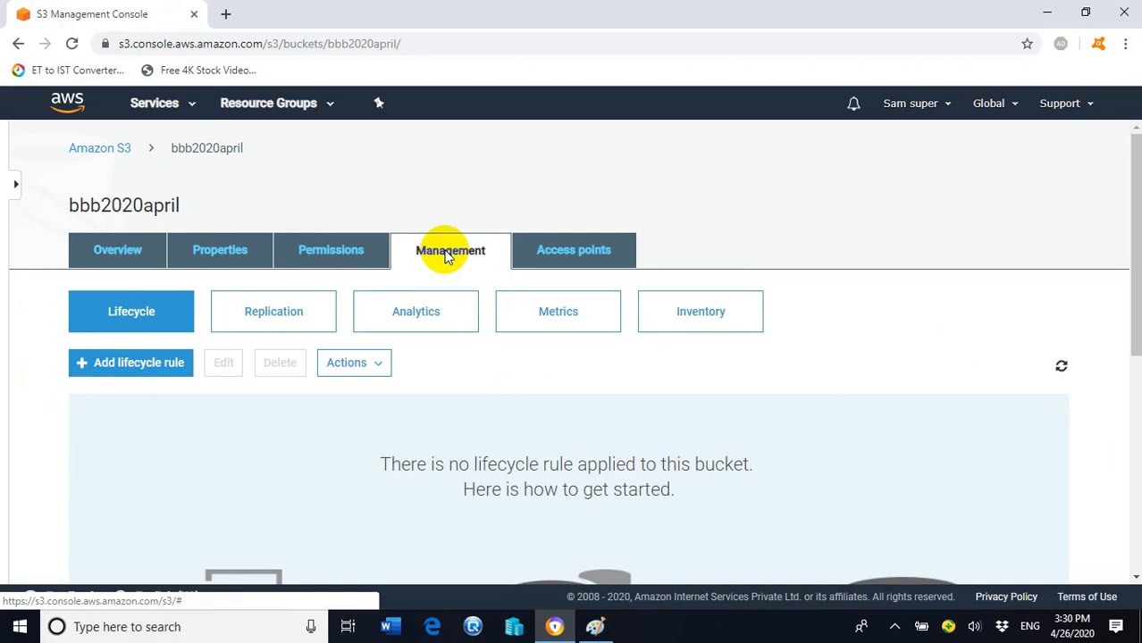
pyautogui.click(295, 312)
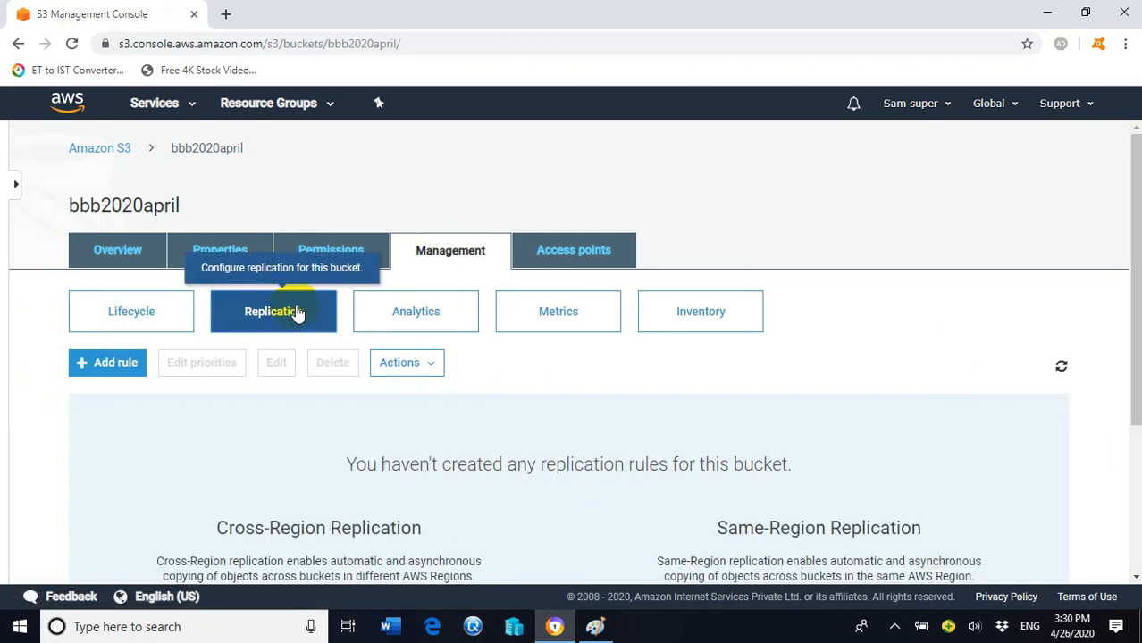
pyautogui.click(114, 368)
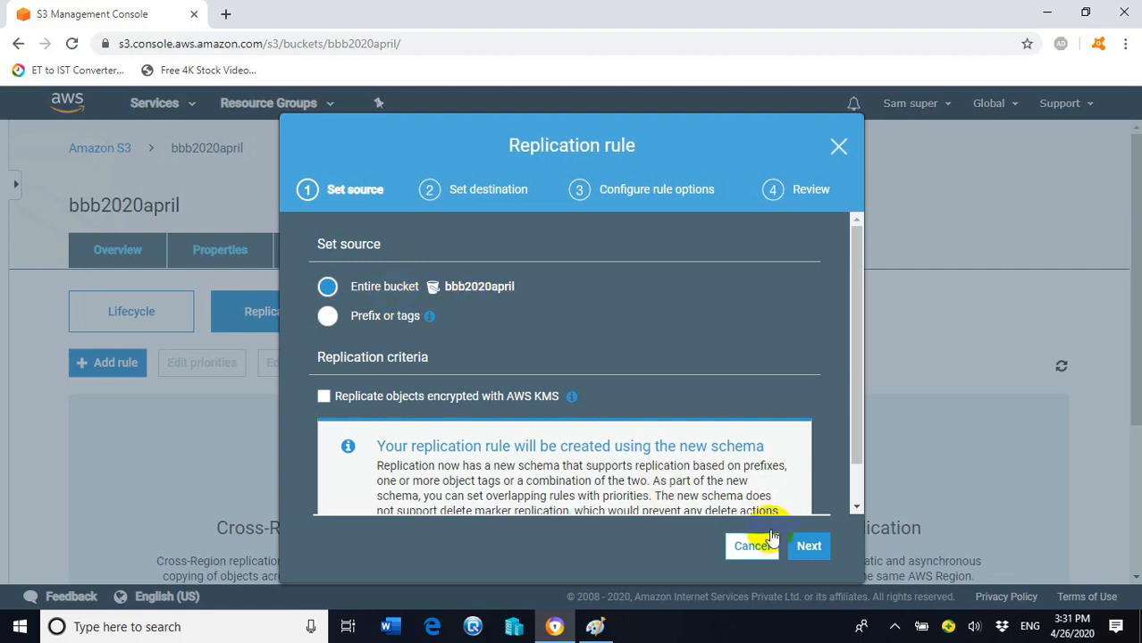
pyautogui.click(823, 551)
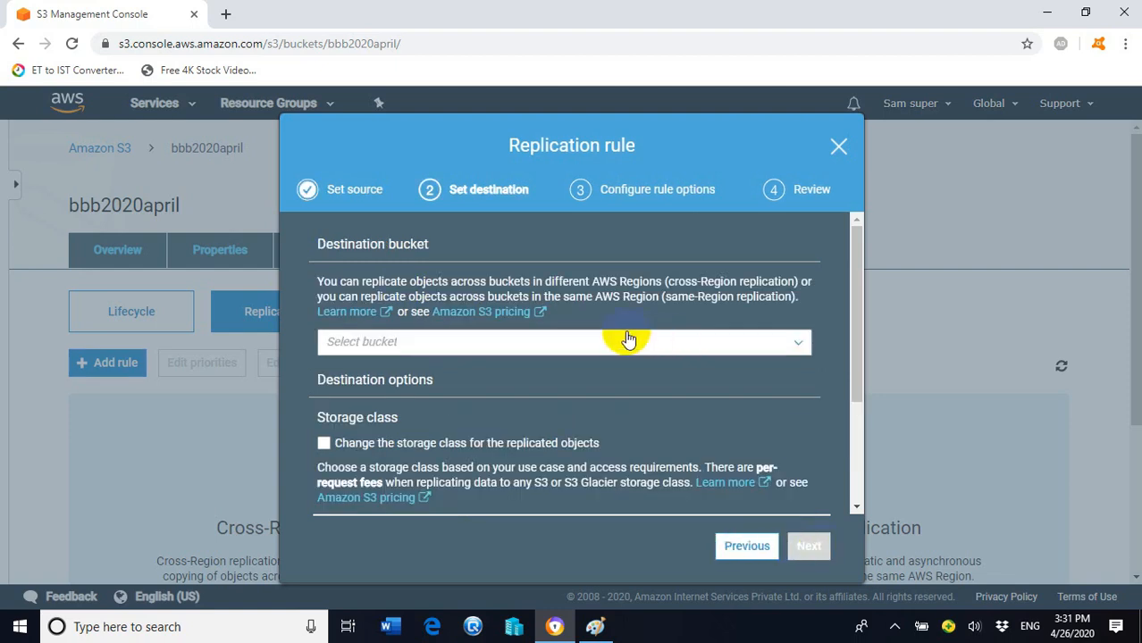
# Set the rule's destination to the aaa2020april bucket, keep the default destination options, and continue to the rule options
pyautogui.click(779, 345)
pyautogui.scroll(-2, 697, 395)
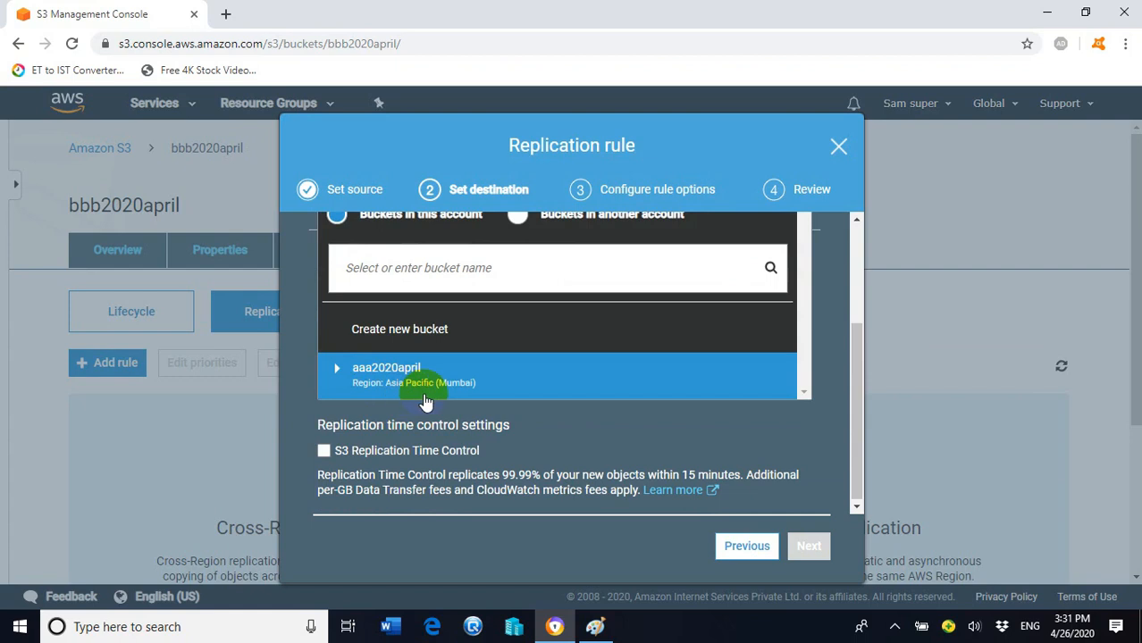
pyautogui.click(474, 385)
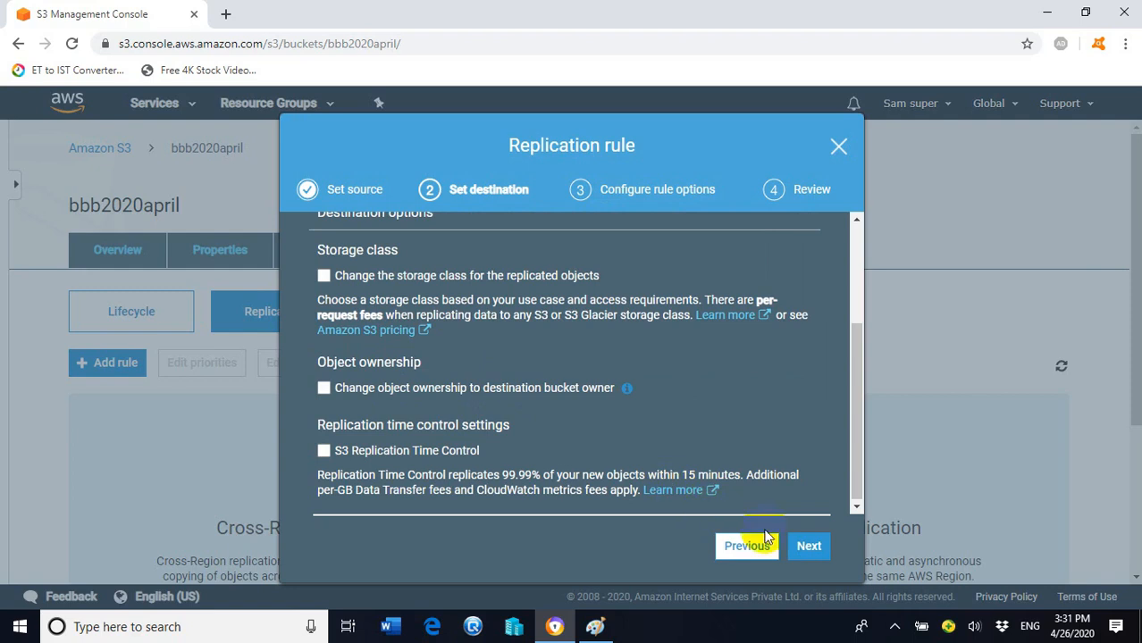
pyautogui.click(820, 550)
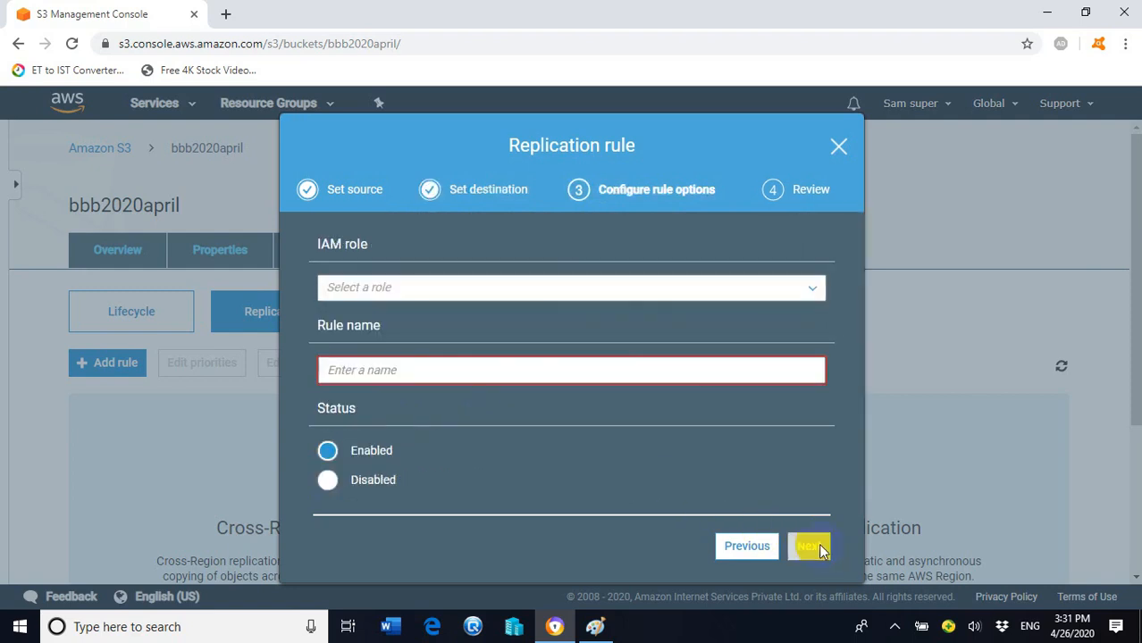
# Choose Create new role as the IAM role, name the rule "Replication from singapore to mumbai", and save the enabled rule
pyautogui.click(595, 287)
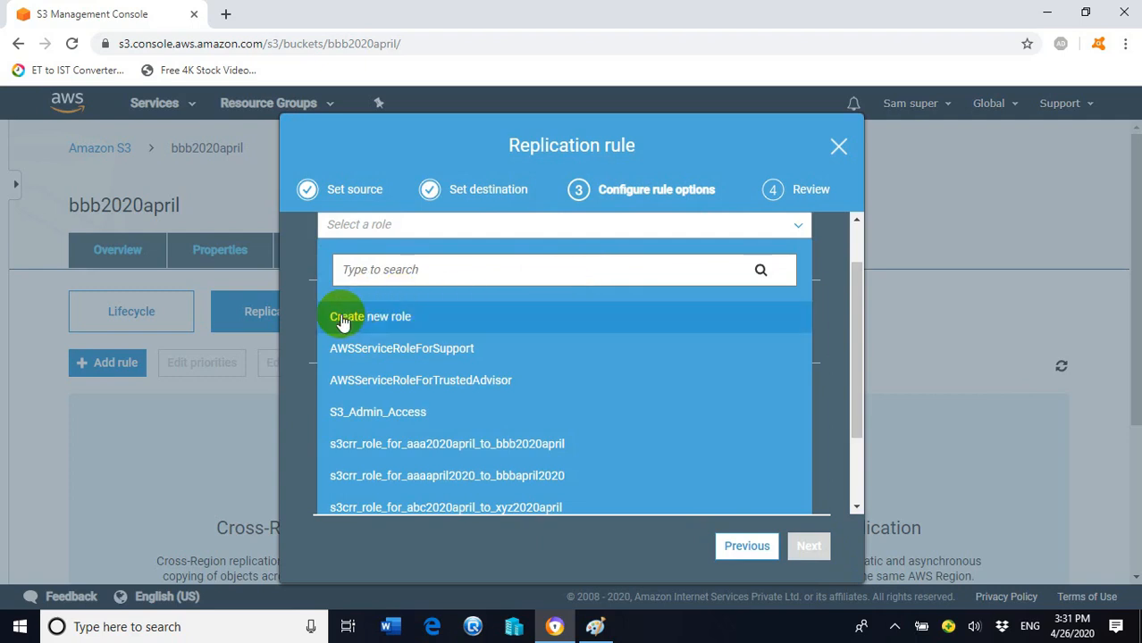
pyautogui.click(399, 321)
pyautogui.click(454, 370)
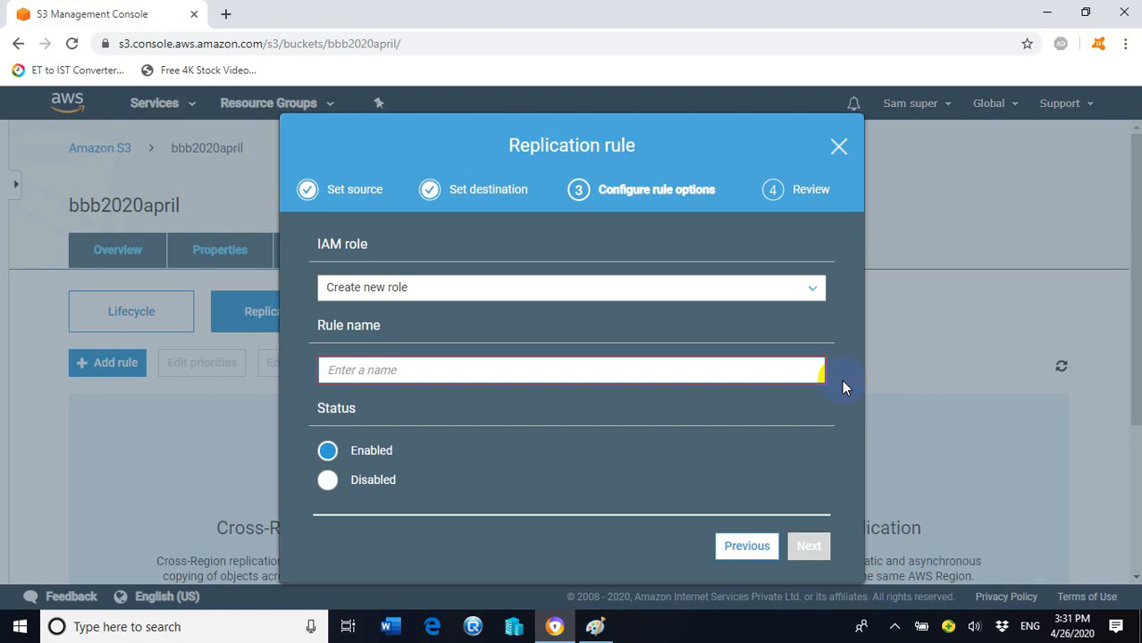
pyautogui.write('Repl')
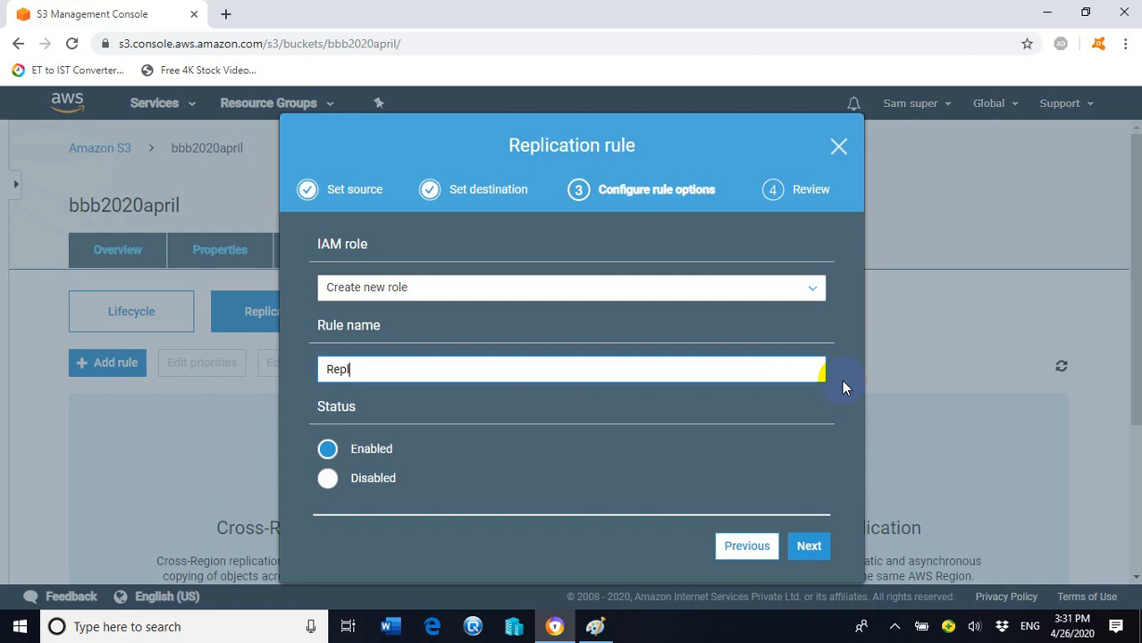
pyautogui.write('ication from singapore to')
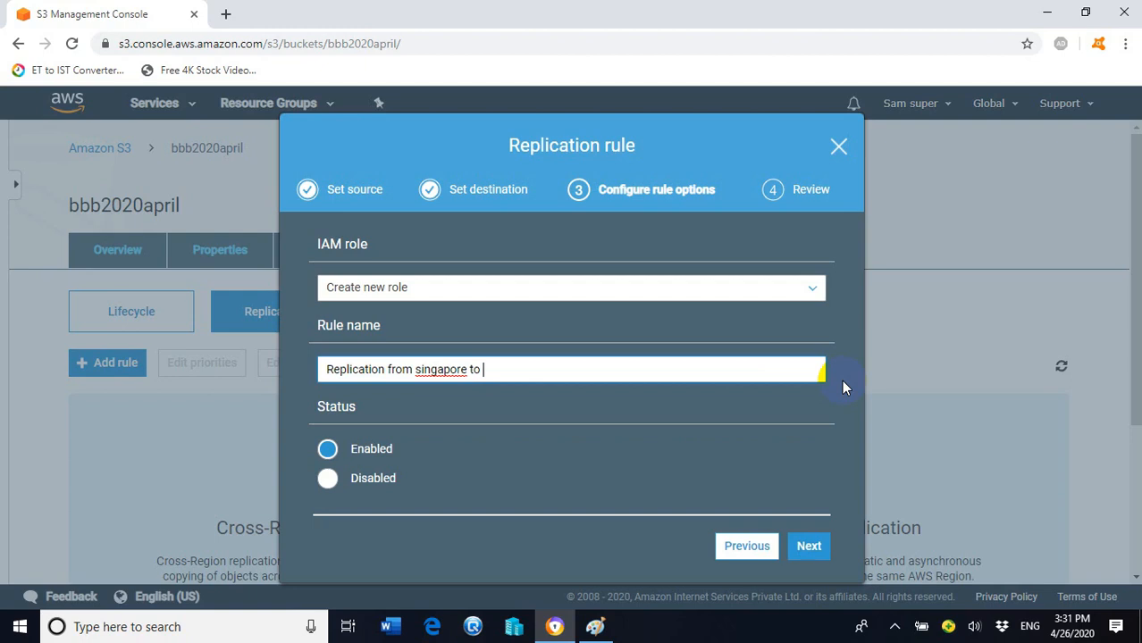
pyautogui.write(' mumbai')
pyautogui.click(809, 547)
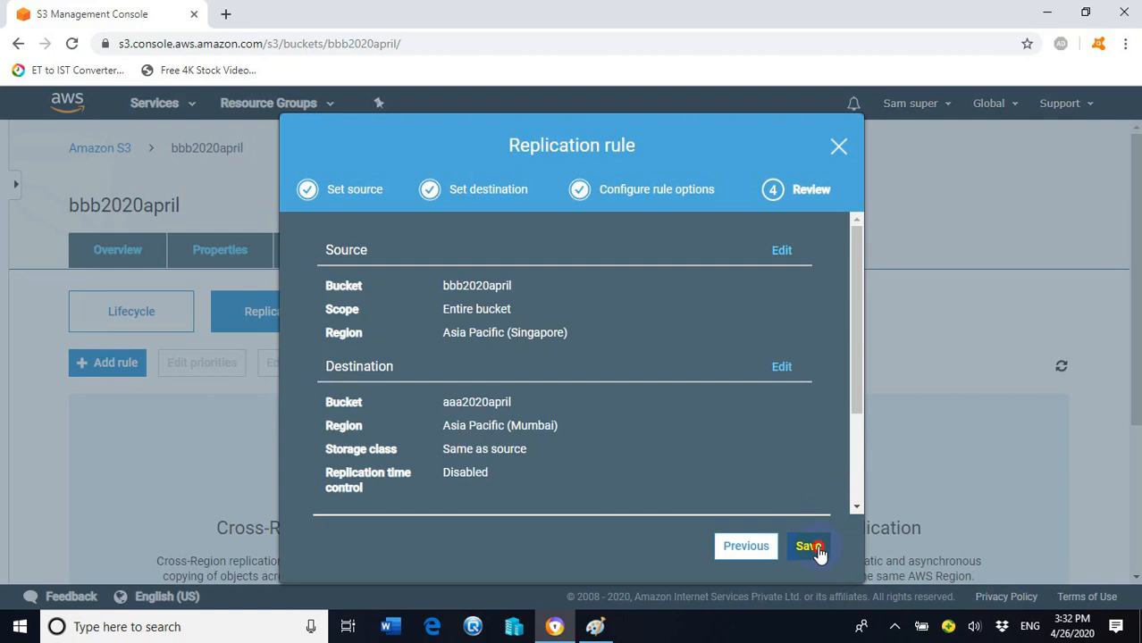
pyautogui.click(815, 550)
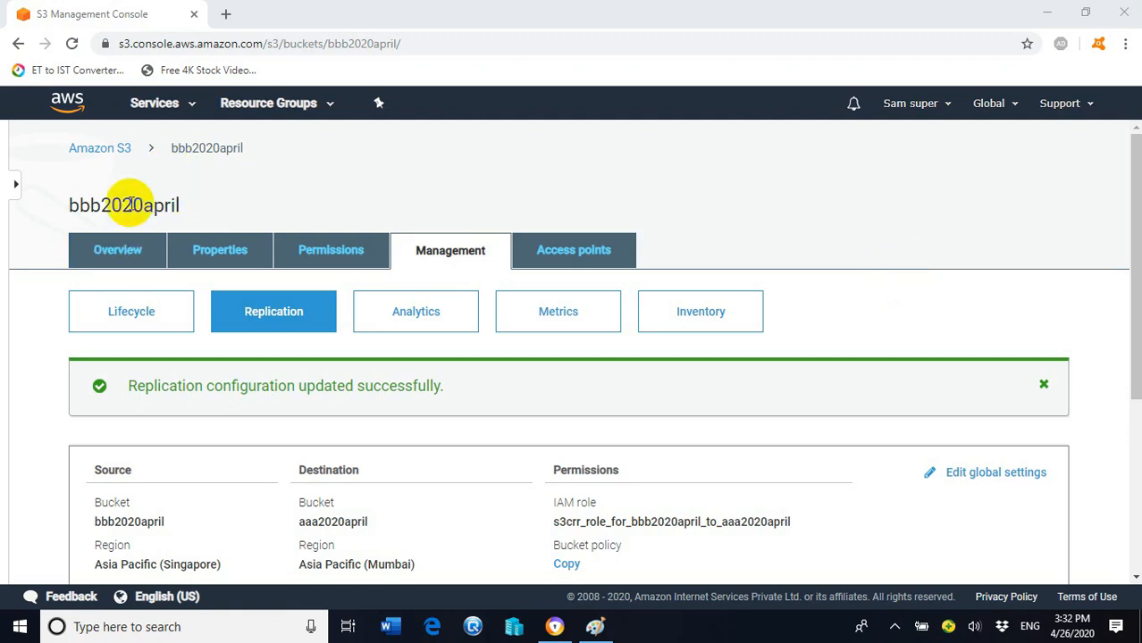
# Open the bbb2020april bucket from the bucket list and start a new file upload
pyautogui.click(119, 152)
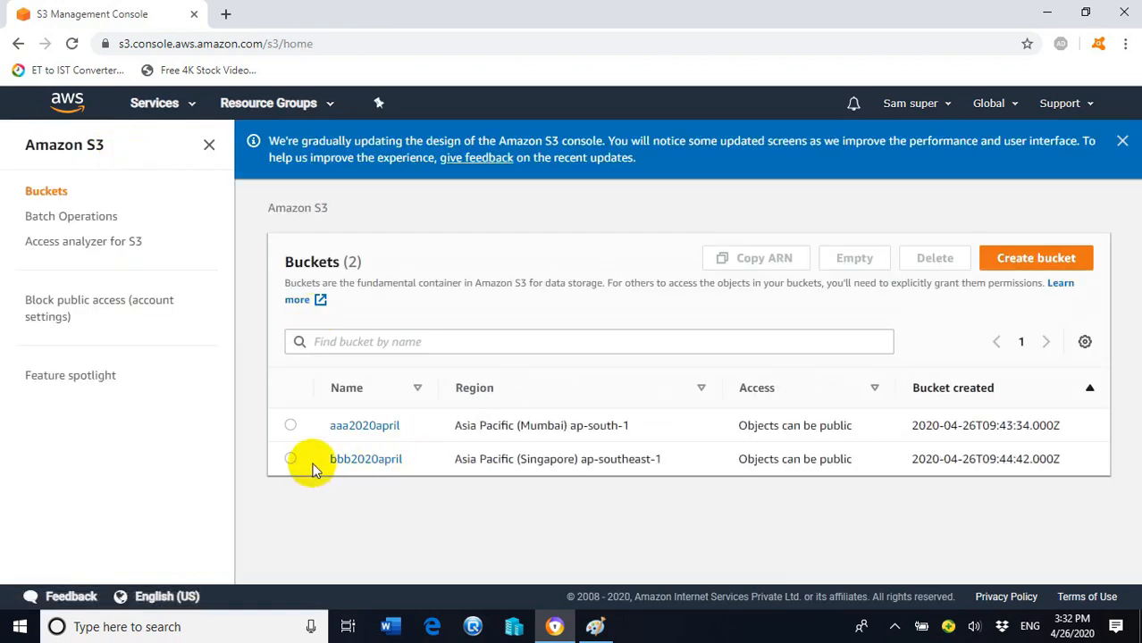
pyautogui.click(386, 467)
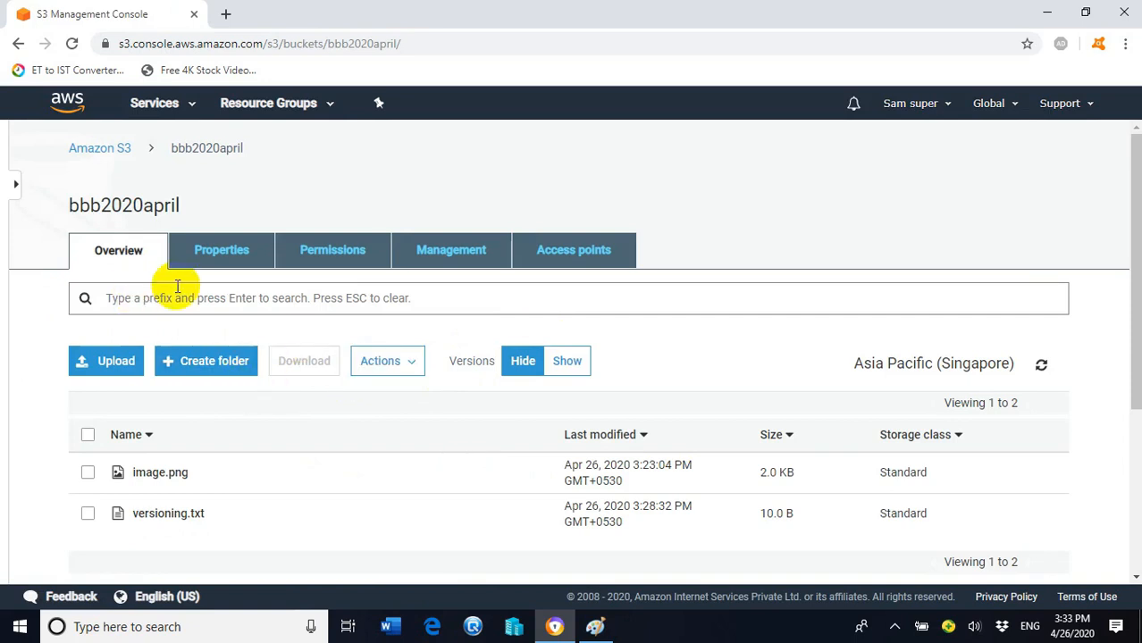
pyautogui.scroll(-2, 170, 281)
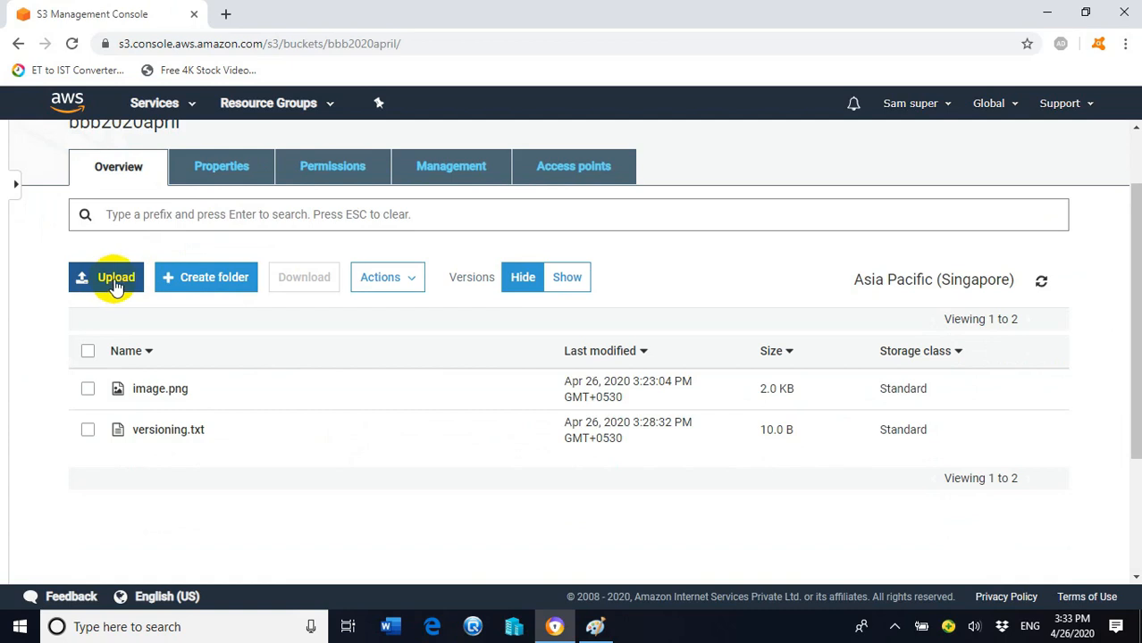
pyautogui.click(115, 280)
pyautogui.scroll(-2, 690, 289)
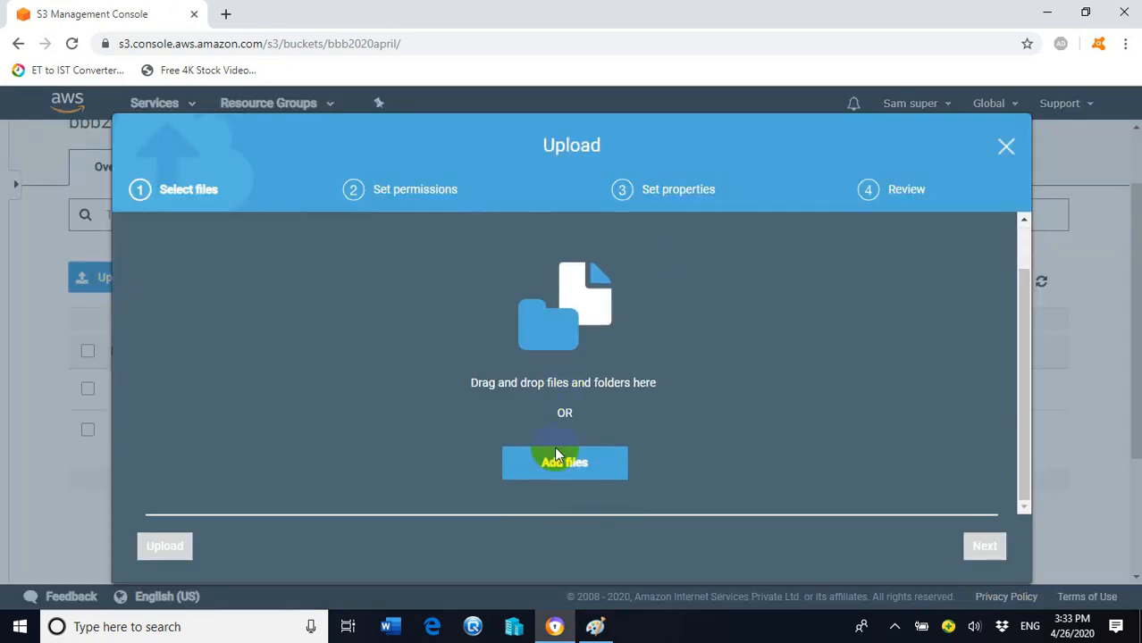
# Add ohaio.txt from the Desktop images folder and upload it to the bbb2020april bucket with default settings
pyautogui.click(582, 464)
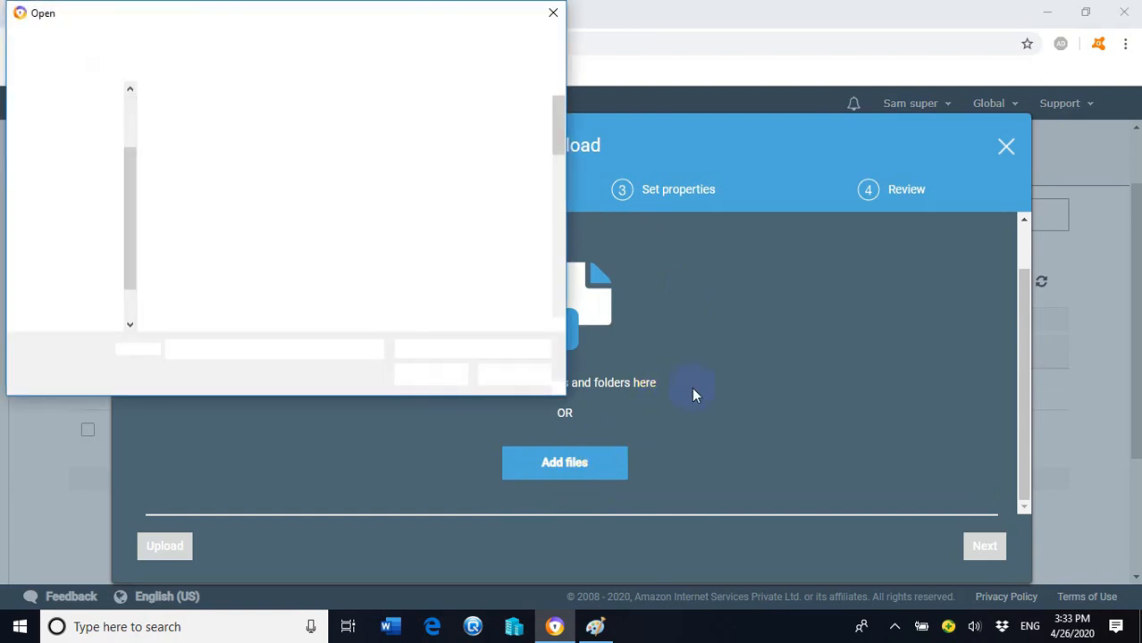
pyautogui.moveTo(563, 131); pyautogui.dragTo(573, 196)
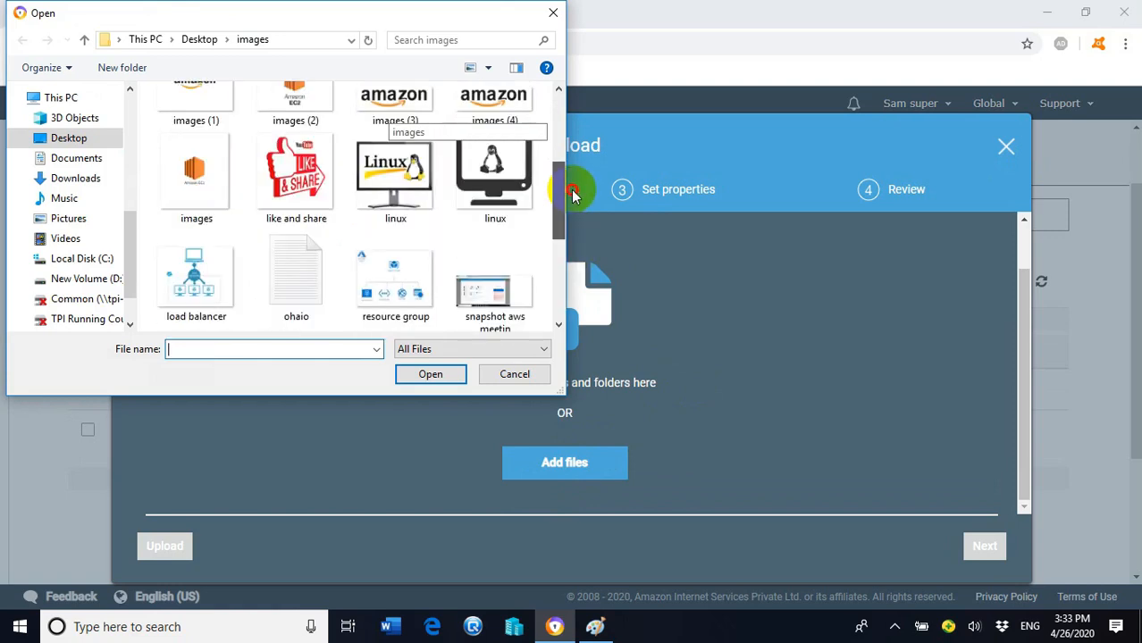
pyautogui.click(297, 282)
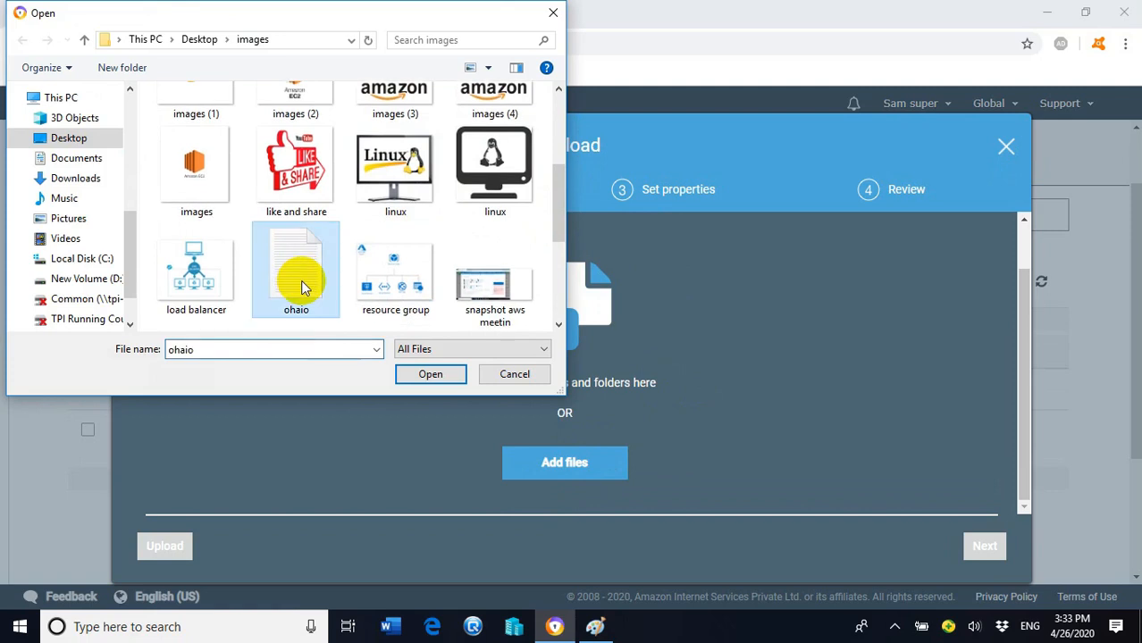
pyautogui.click(432, 374)
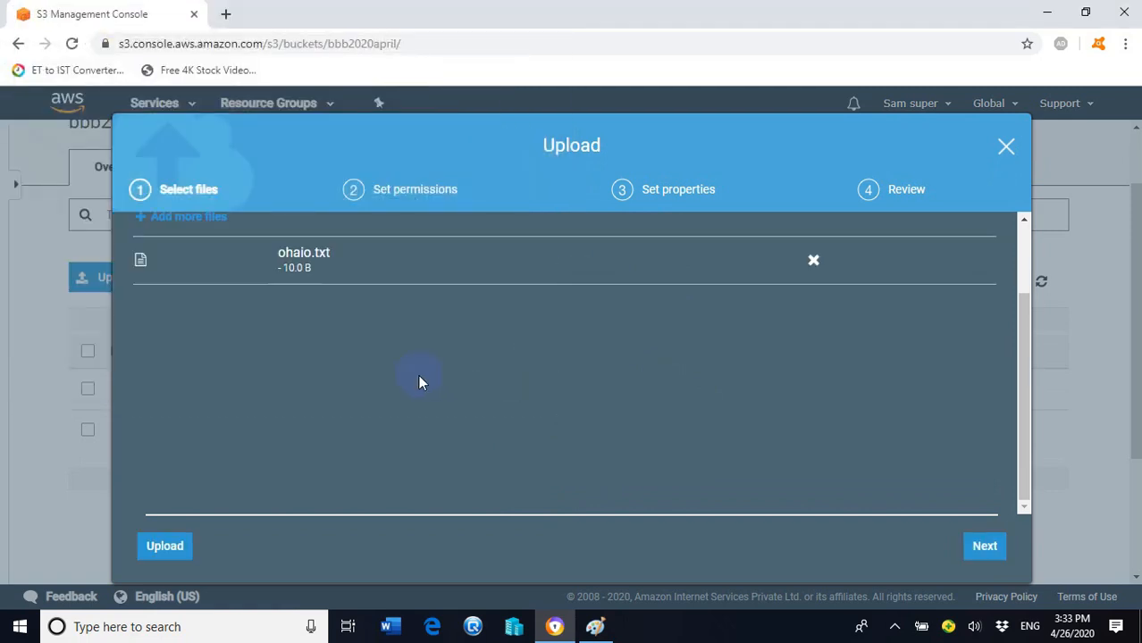
pyautogui.click(162, 544)
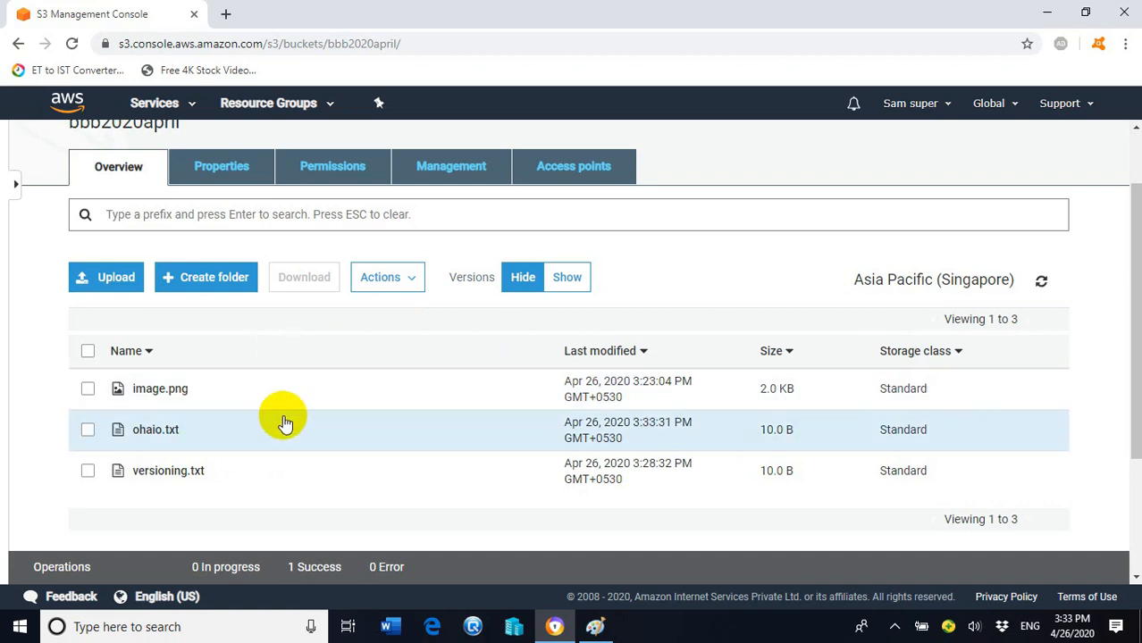
# Open the aaa2020april bucket from the bucket list and reload its page to check for ohaio.txt
pyautogui.scroll(1, 143, 210)
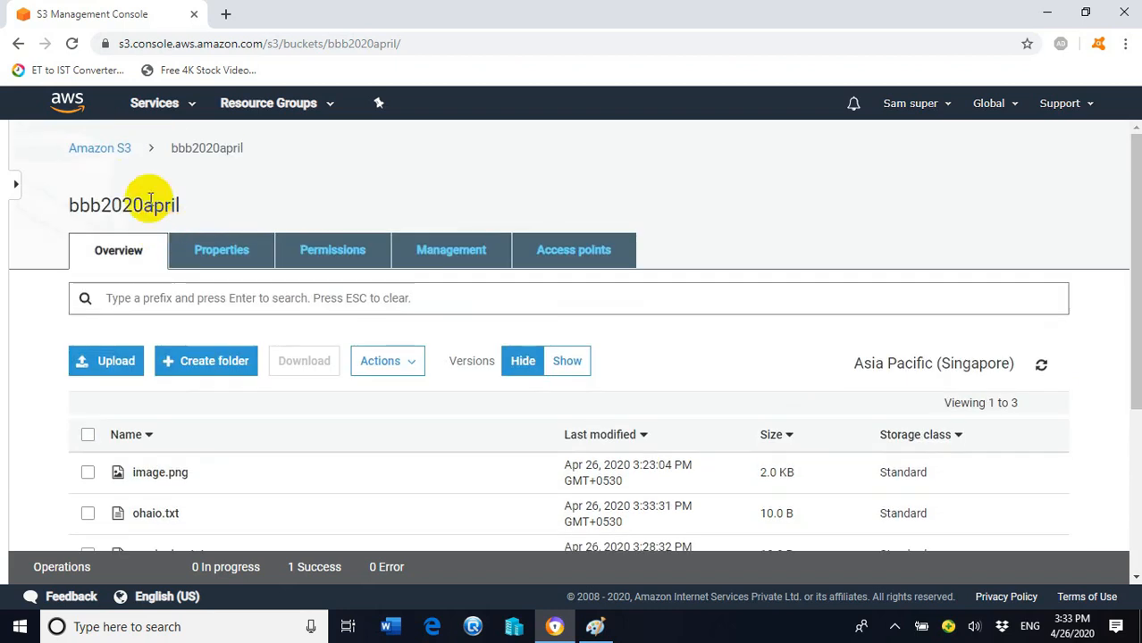
pyautogui.click(111, 152)
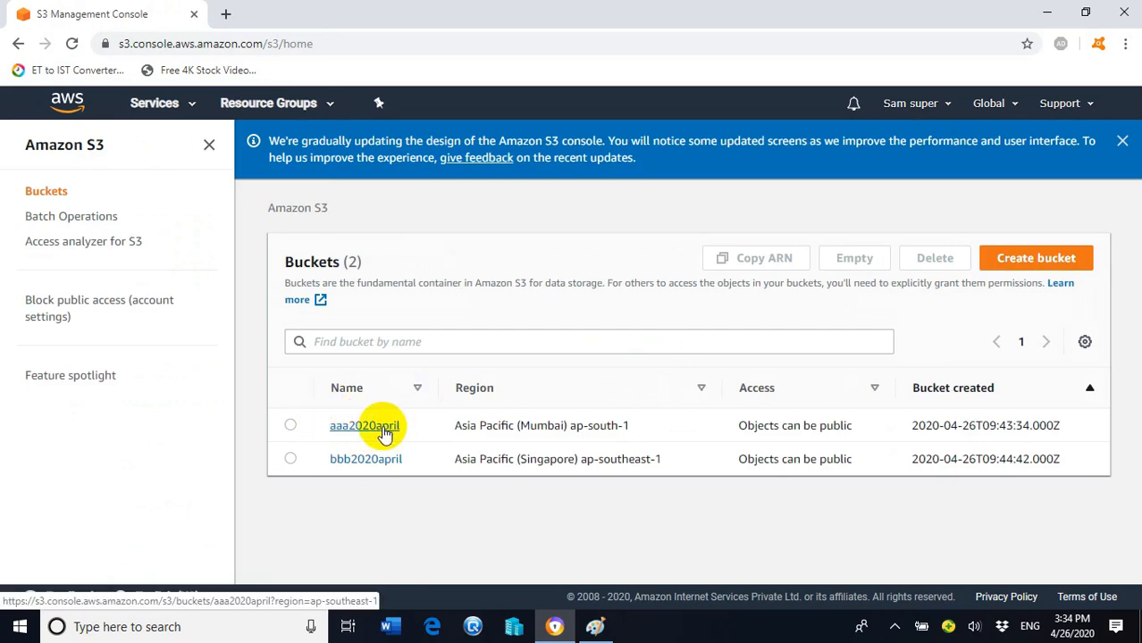
pyautogui.click(385, 431)
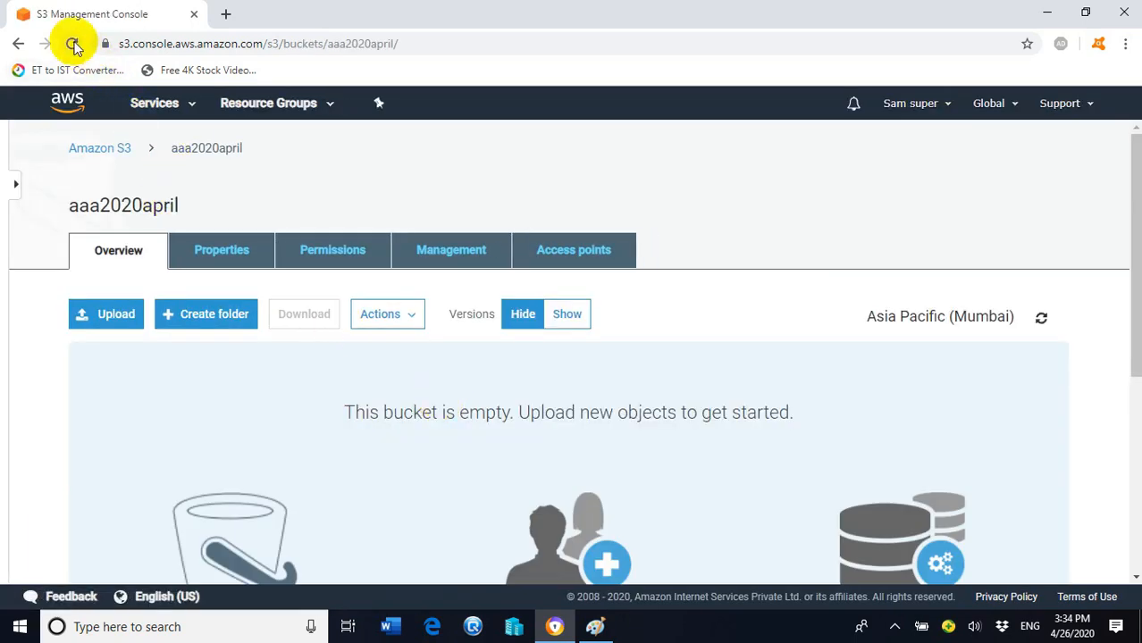
pyautogui.click(72, 44)
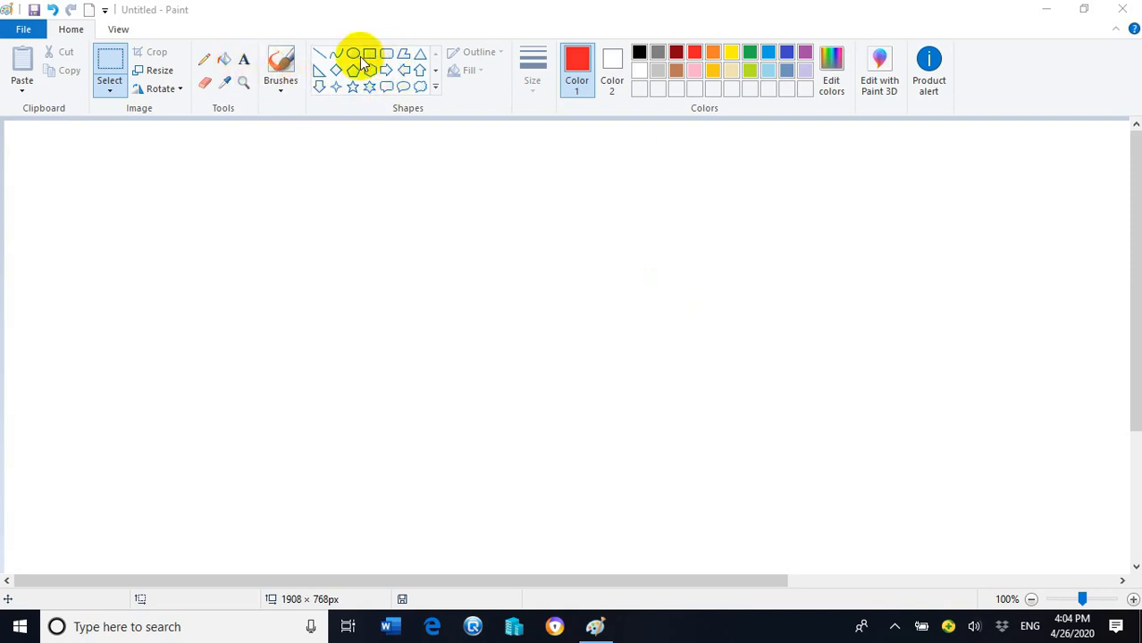
# Switch to Paint and write "abc.doc monday" in a red text box near the canvas top, leaving blank lines below
pyautogui.click(244, 60)
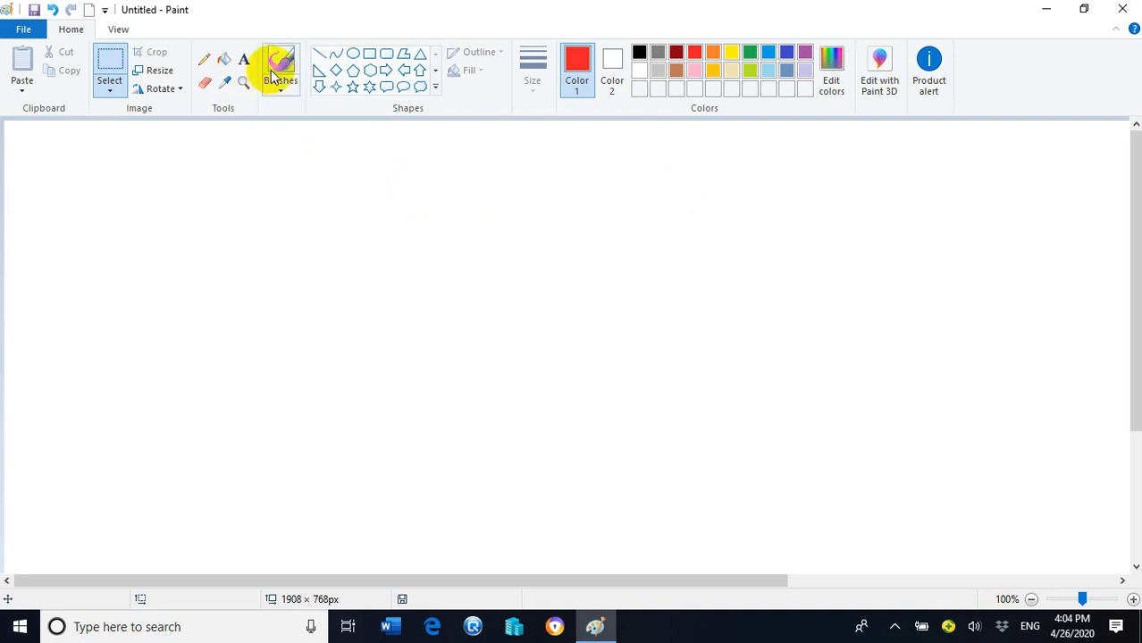
pyautogui.click(244, 61)
pyautogui.click(327, 206)
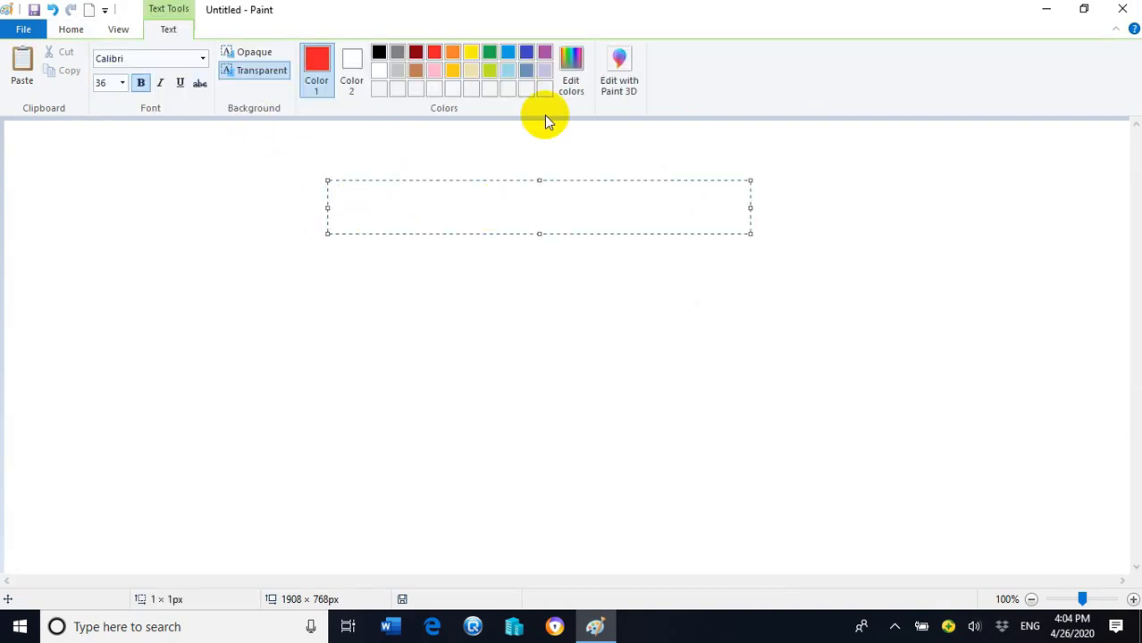
pyautogui.write('abc.doc')
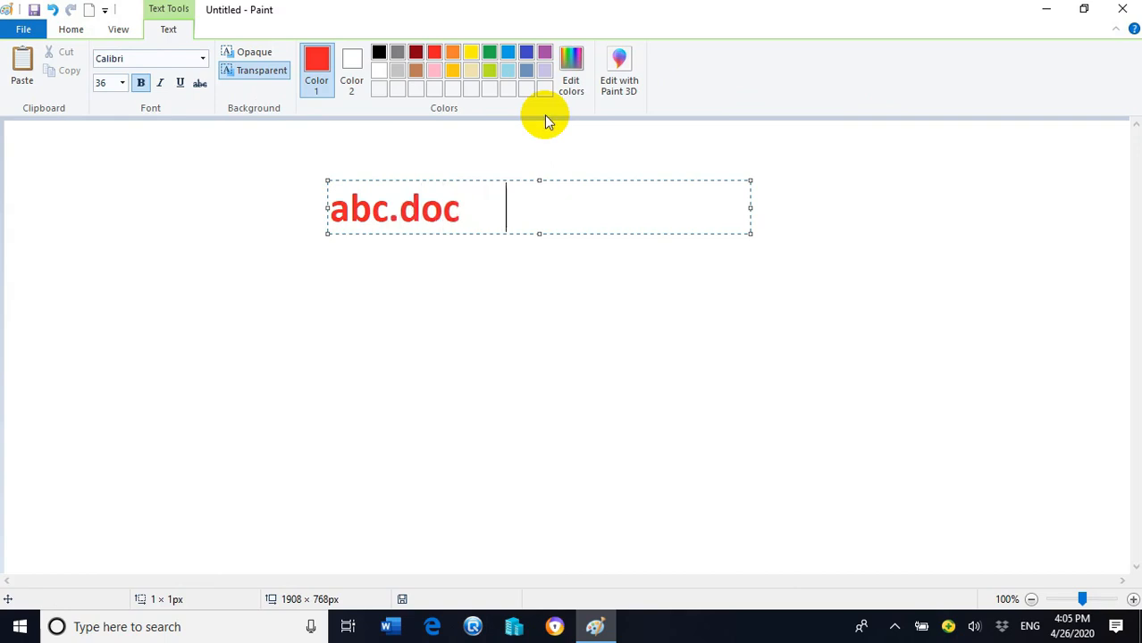
pyautogui.write('     monday')
pyautogui.press('Return')
pyautogui.press('Return')
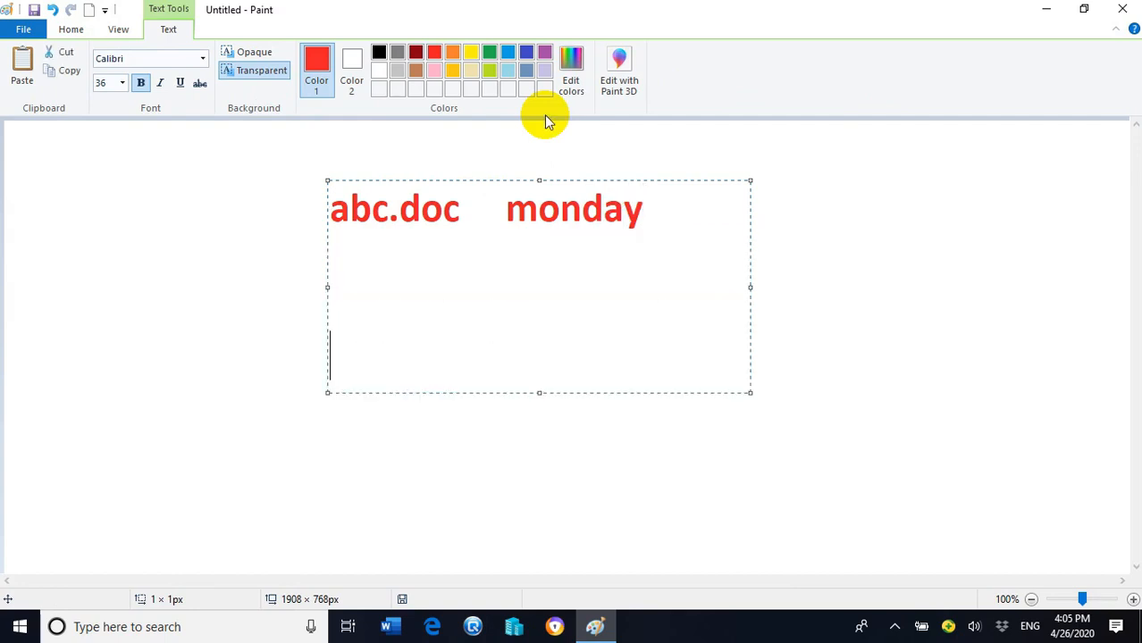
# Add the line "Tuesday: S3 cross region replication enabled" below the monday entry in the text box
pyautogui.write('Tues')
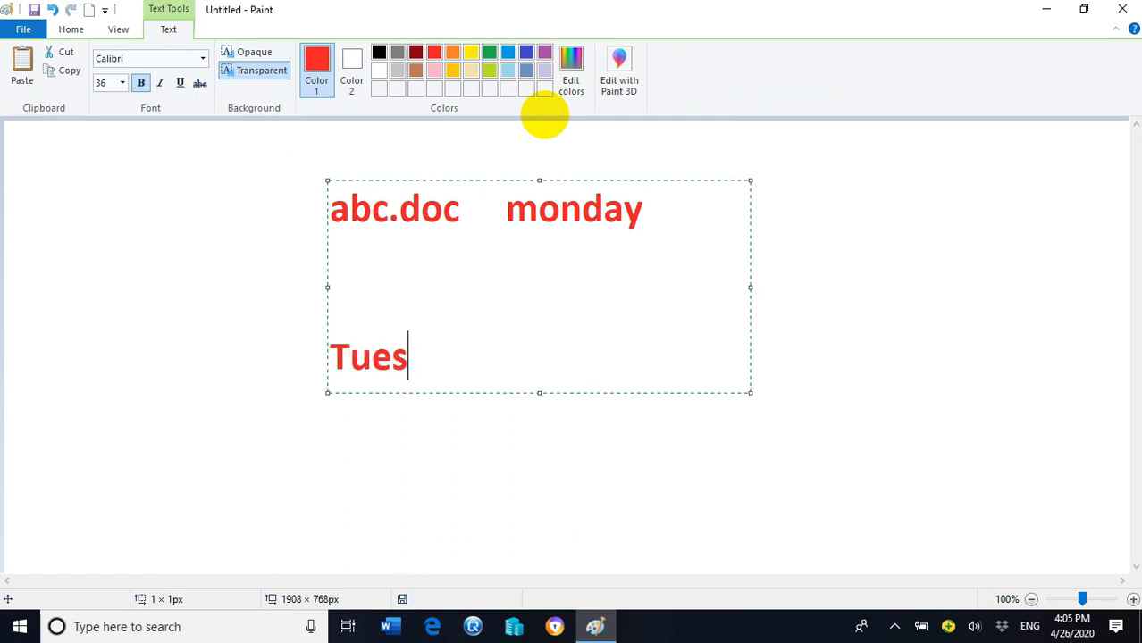
pyautogui.write('day:')
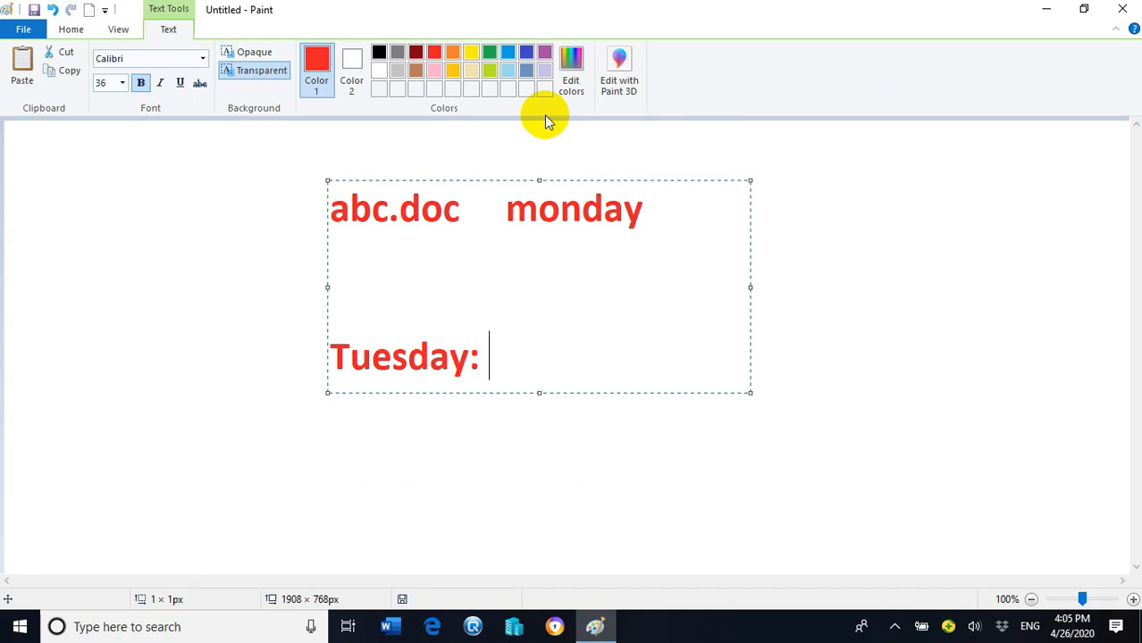
pyautogui.write('S3 ')
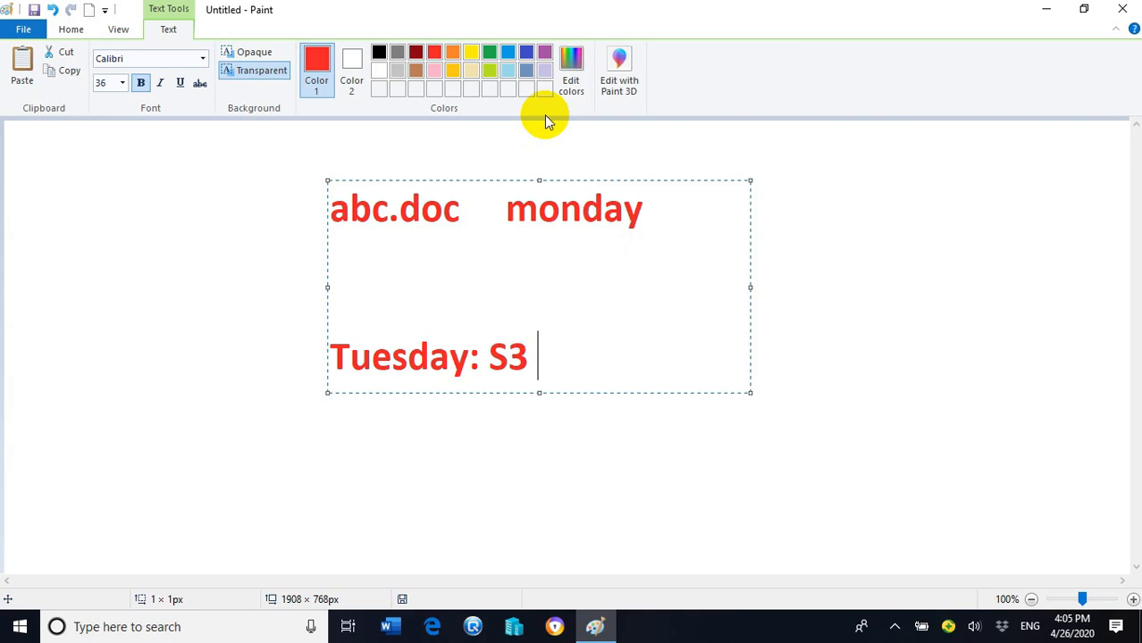
pyautogui.write('cross region re')
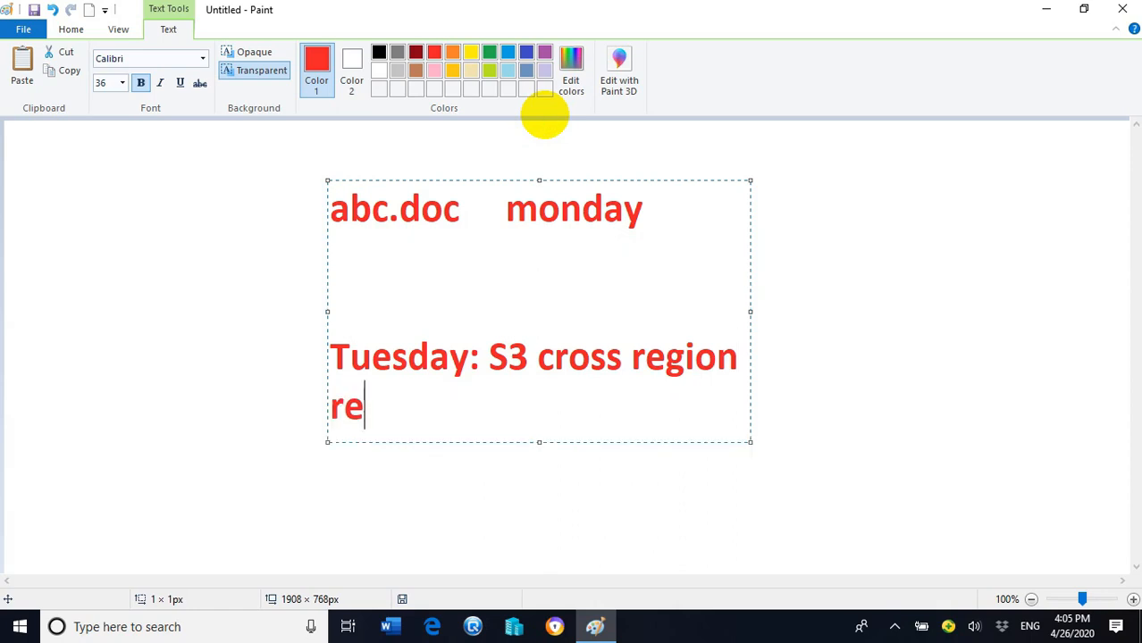
pyautogui.write('cation enabled')
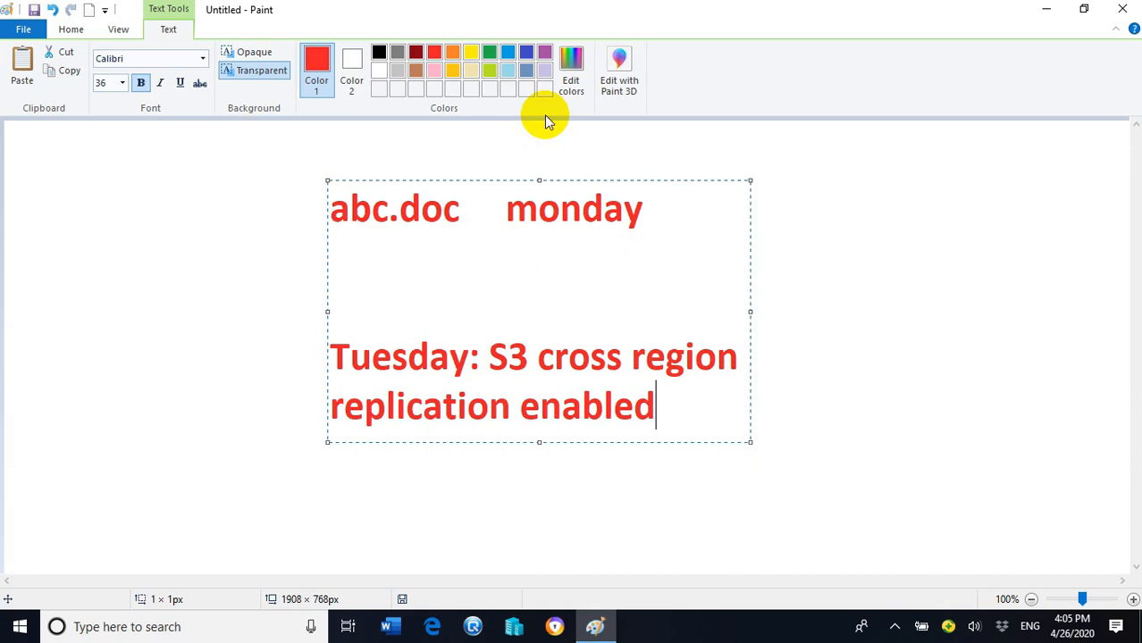
# Recolor the phrase "S3 cross region replication enabled" to indigo blue
pyautogui.moveTo(481, 334)
pyautogui.mouseDown()
pyautogui.moveTo(579, 419)
pyautogui.moveTo(665, 403)
pyautogui.mouseUp()
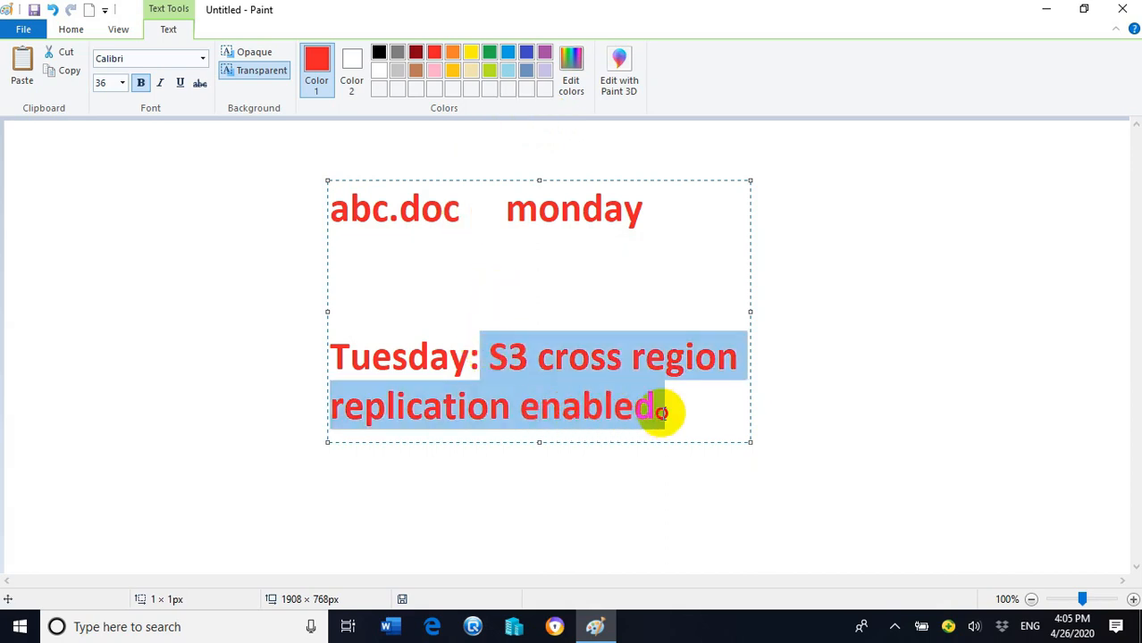
pyautogui.click(527, 52)
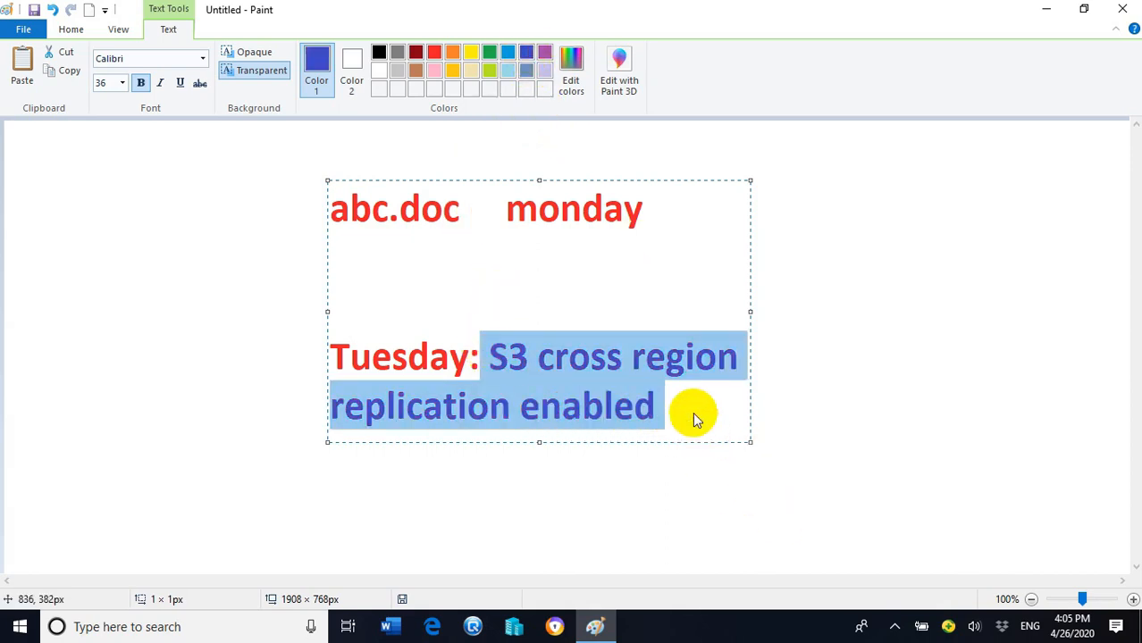
pyautogui.click(702, 416)
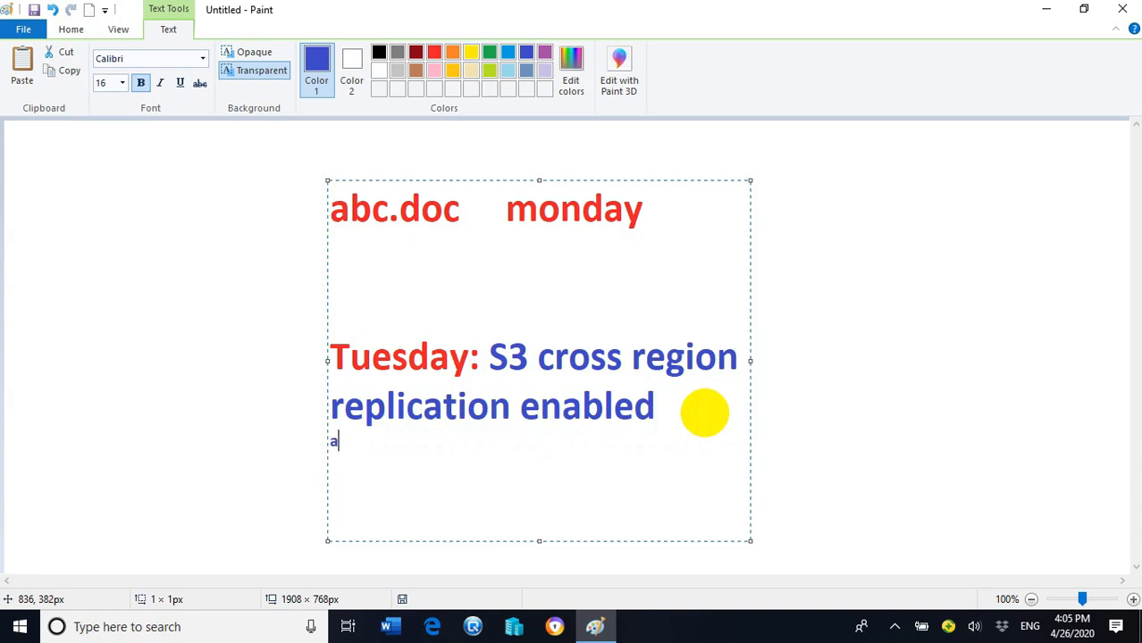
# Add aaa.doc and bbb.doc on separate lines below the Tuesday entry in font size 24 and finish the text box
pyautogui.write('aa')
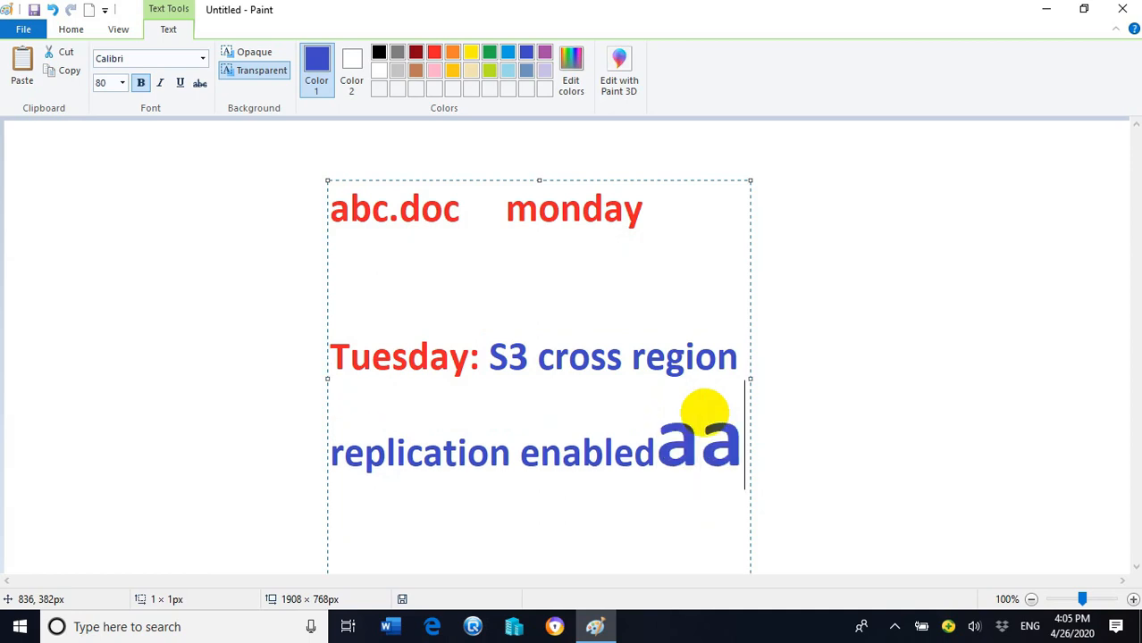
pyautogui.press('BackSpace')
pyautogui.press('BackSpace')
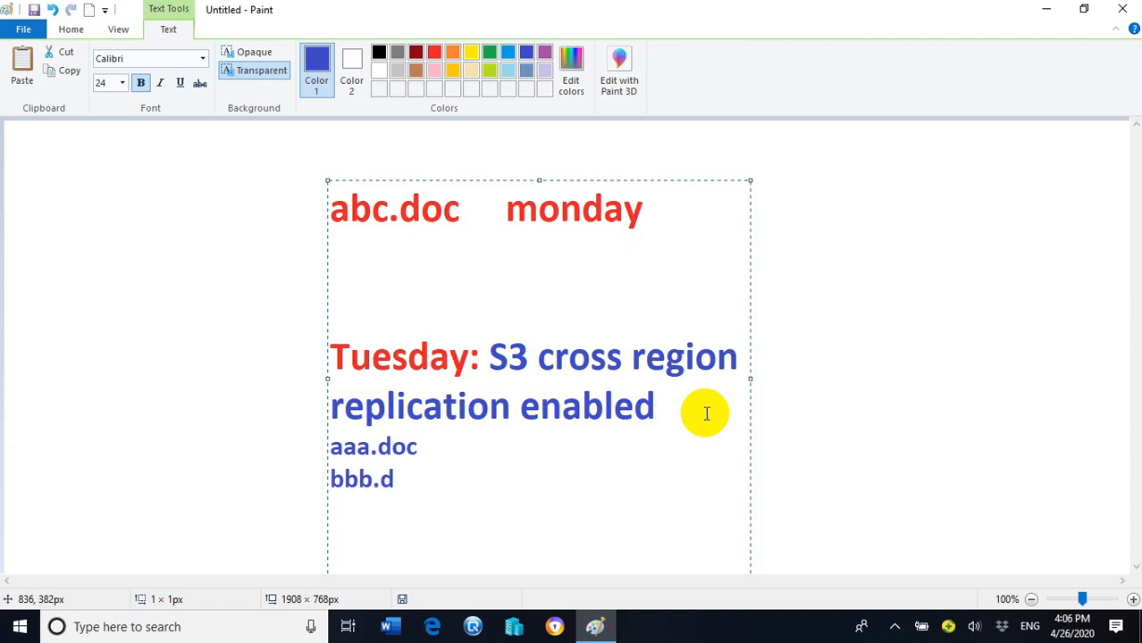
pyautogui.click(889, 454)
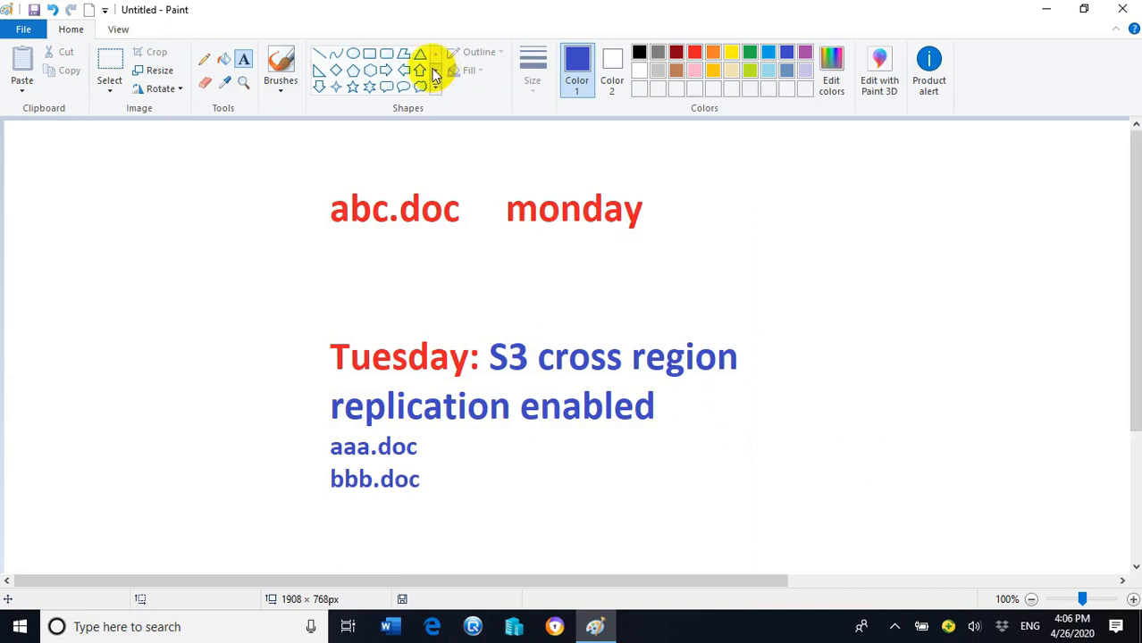
# With the Pencil, circle aaa.doc and bbb.doc, then run a line rightward from them to a second hand-drawn loop
pyautogui.click(204, 59)
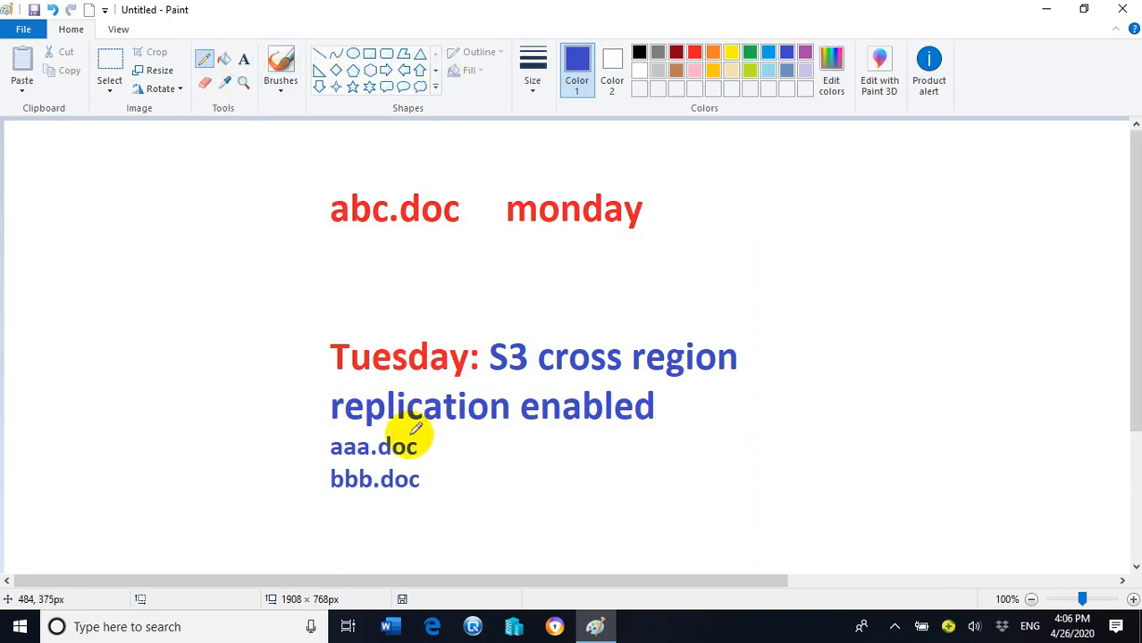
pyautogui.moveTo(429, 437)
pyautogui.mouseDown()
pyautogui.moveTo(369, 522)
pyautogui.moveTo(331, 437)
pyautogui.mouseUp()
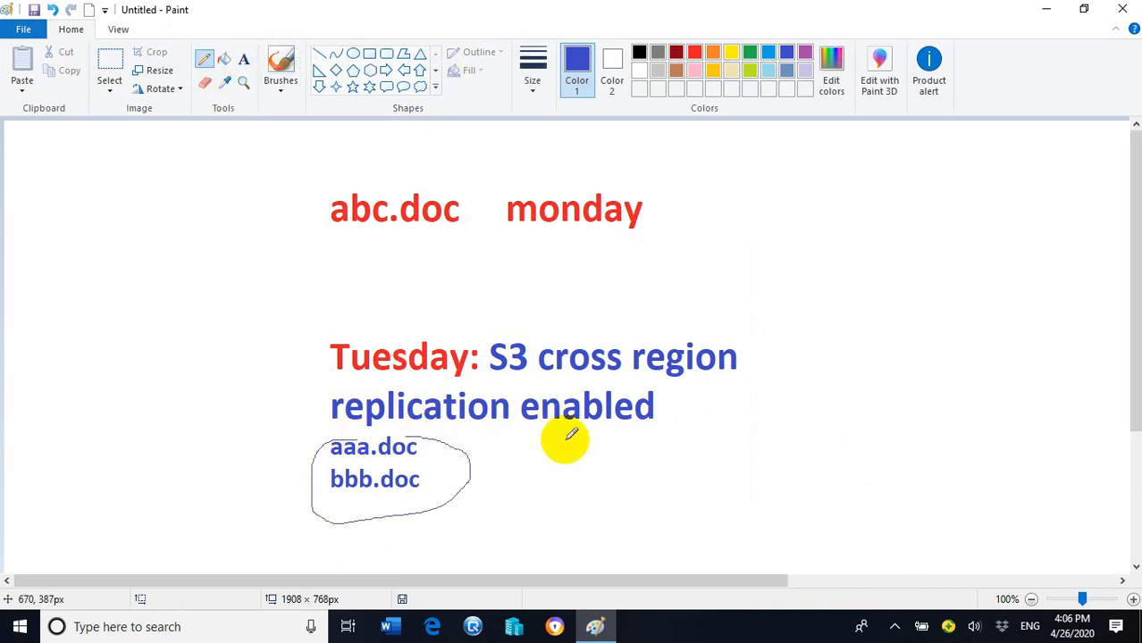
pyautogui.moveTo(467, 477); pyautogui.dragTo(745, 480)
pyautogui.moveTo(768, 436)
pyautogui.mouseDown()
pyautogui.moveTo(703, 454)
pyautogui.moveTo(850, 449)
pyautogui.moveTo(728, 431)
pyautogui.mouseUp()
# Label the second hand-drawn loop "source bucket"
pyautogui.click(246, 60)
pyautogui.click(752, 471)
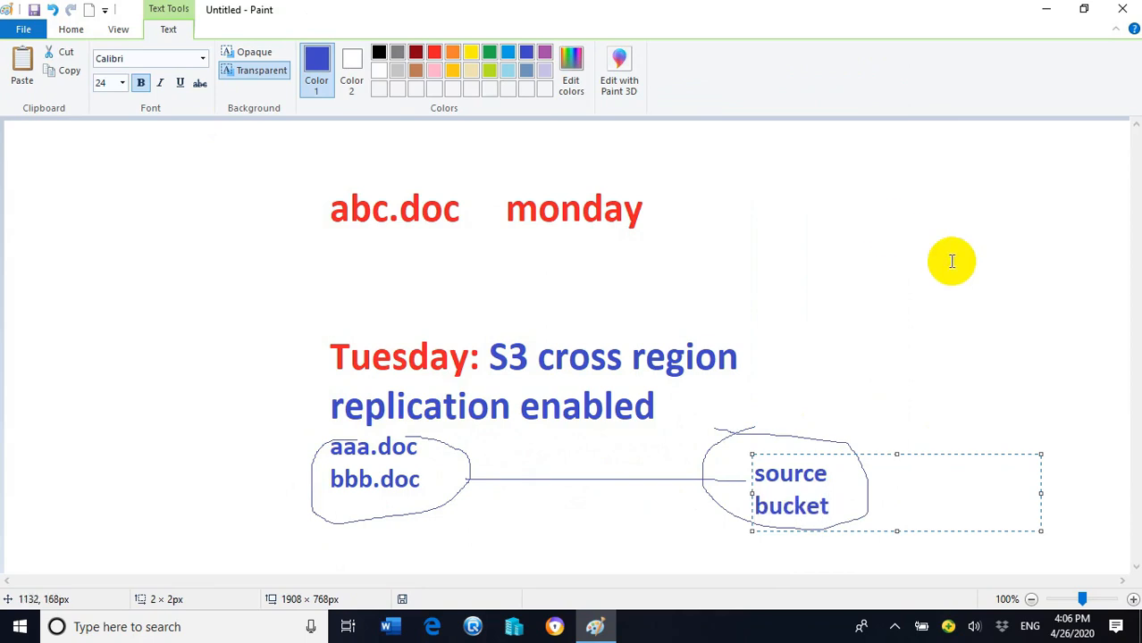
pyautogui.click(936, 344)
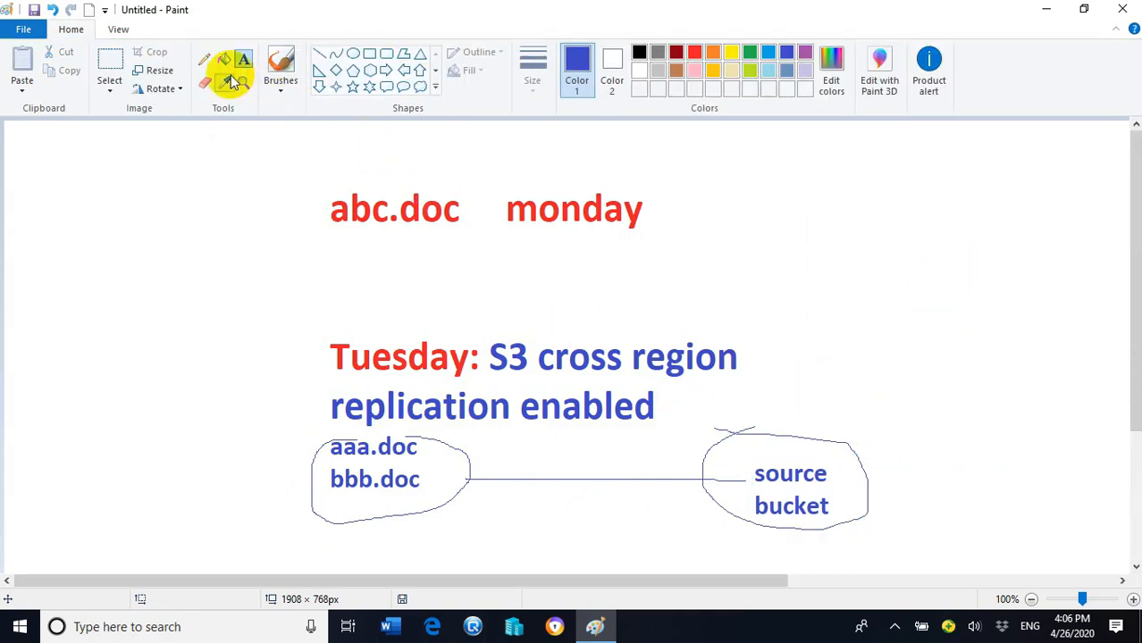
# Add a "destination bucket" text label to the right of the source bucket loop
pyautogui.click(947, 443)
pyautogui.write('destinatio')
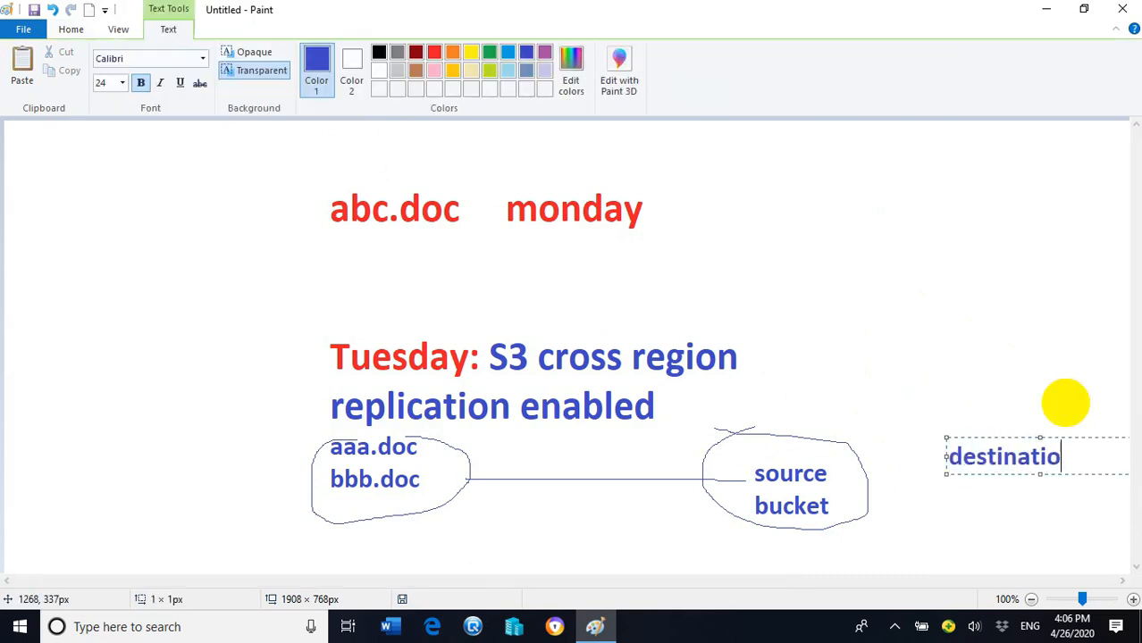
pyautogui.write('n bucket')
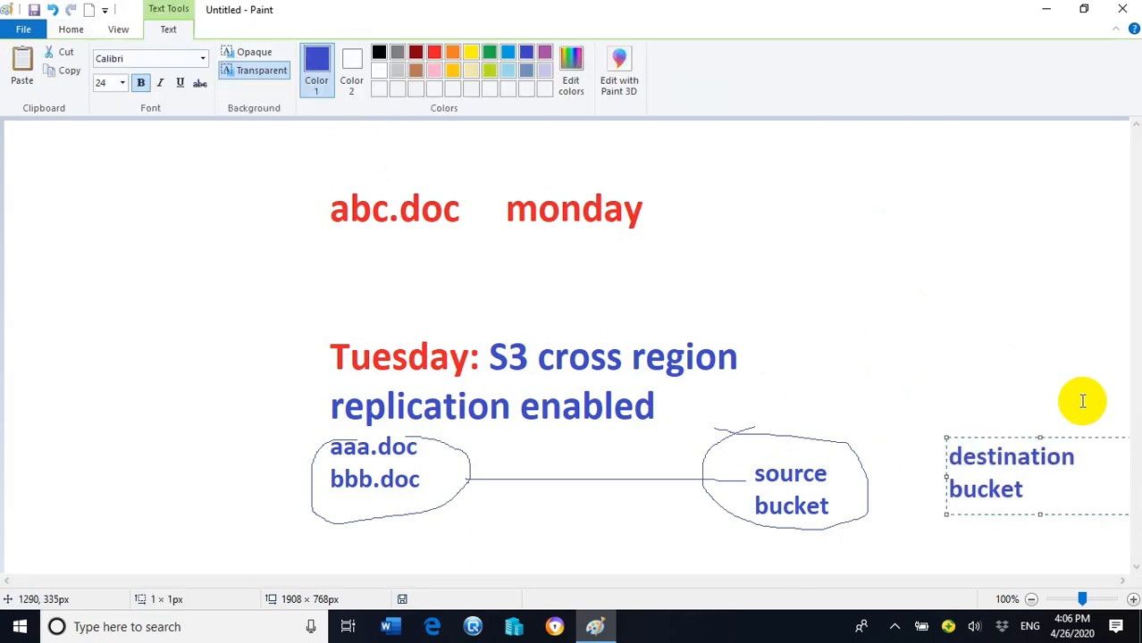
pyautogui.click(921, 339)
# Draw an ellipse about 196 × 111 px around the "destination bucket" label
pyautogui.click(353, 56)
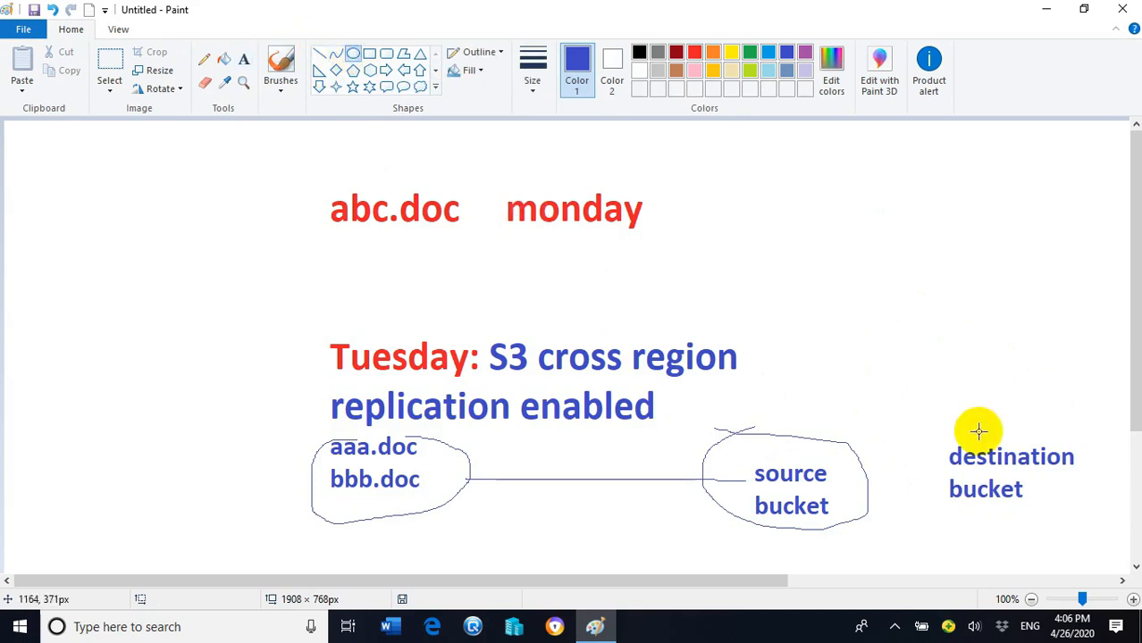
pyautogui.moveTo(929, 428); pyautogui.dragTo(1097, 524)
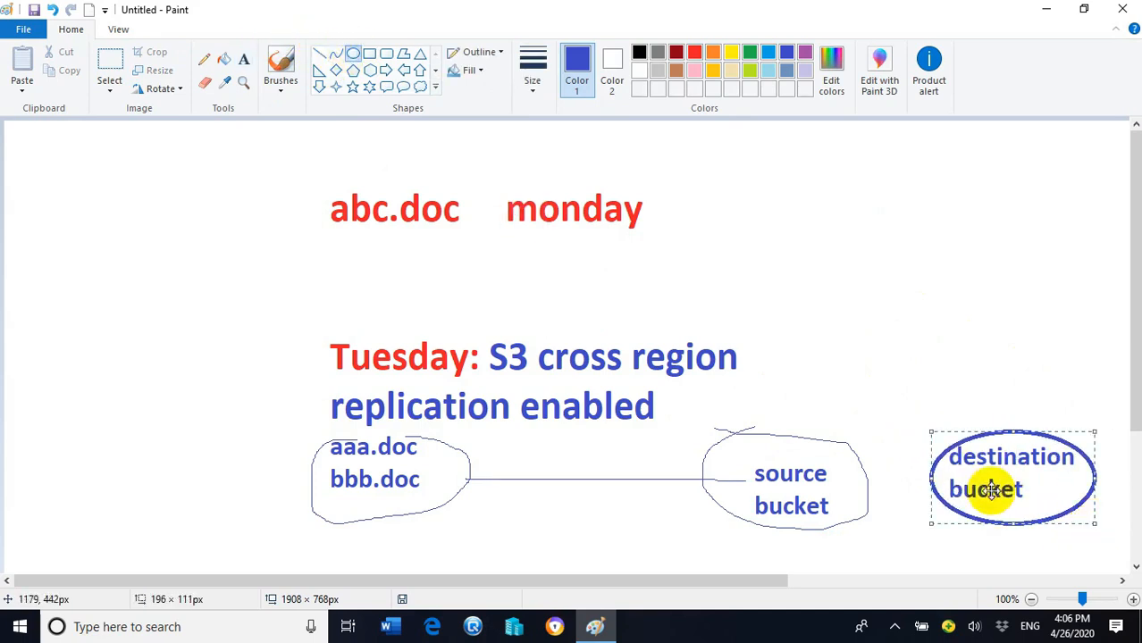
pyautogui.click(512, 464)
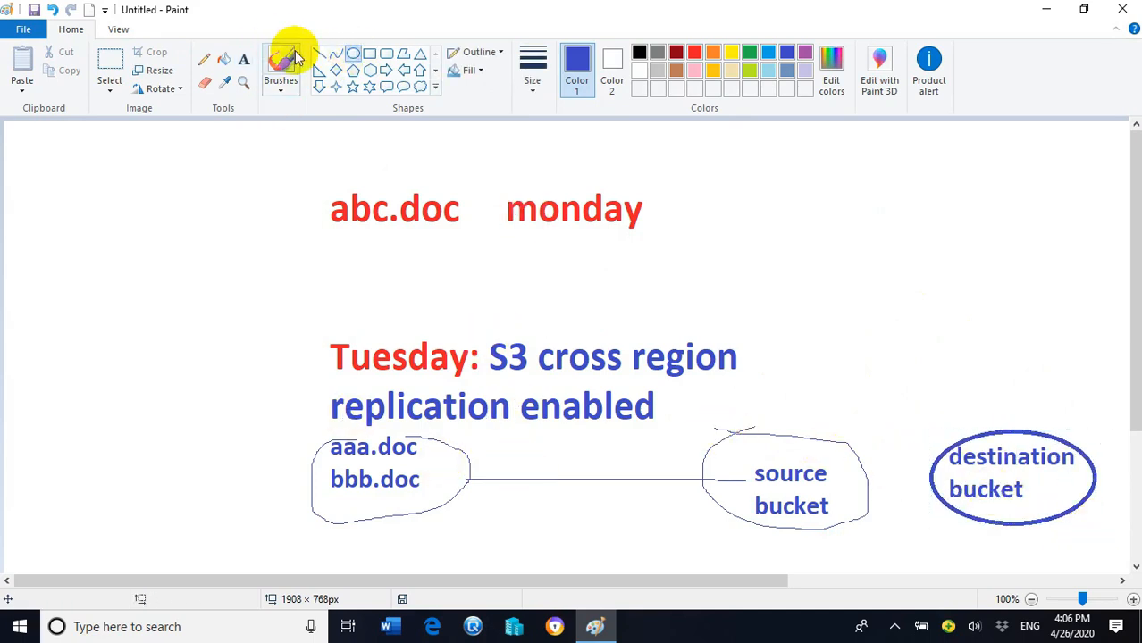
# With the Pencil in red, draw a curve from the aaa.doc/bbb.doc loop to the source bucket and an arc from there to the destination bucket
pyautogui.click(204, 59)
pyautogui.click(677, 52)
pyautogui.click(694, 52)
pyautogui.moveTo(803, 436); pyautogui.dragTo(802, 424)
pyautogui.moveTo(477, 447); pyautogui.dragTo(717, 448)
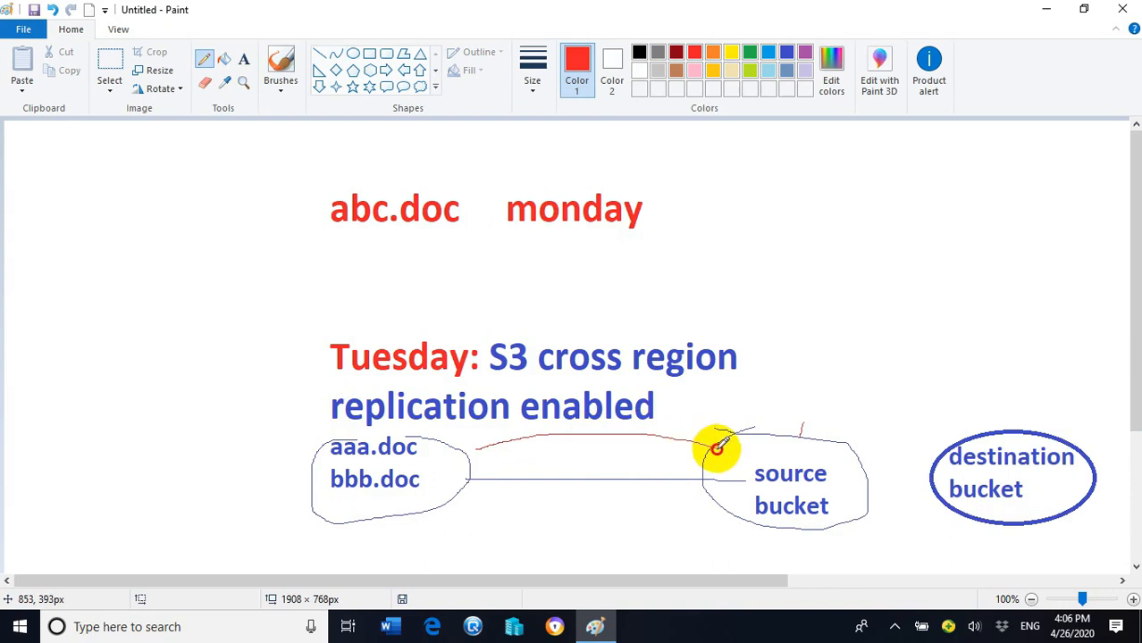
pyautogui.moveTo(802, 435)
pyautogui.mouseDown()
pyautogui.moveTo(874, 344)
pyautogui.moveTo(974, 373)
pyautogui.moveTo(1013, 431)
pyautogui.mouseUp()
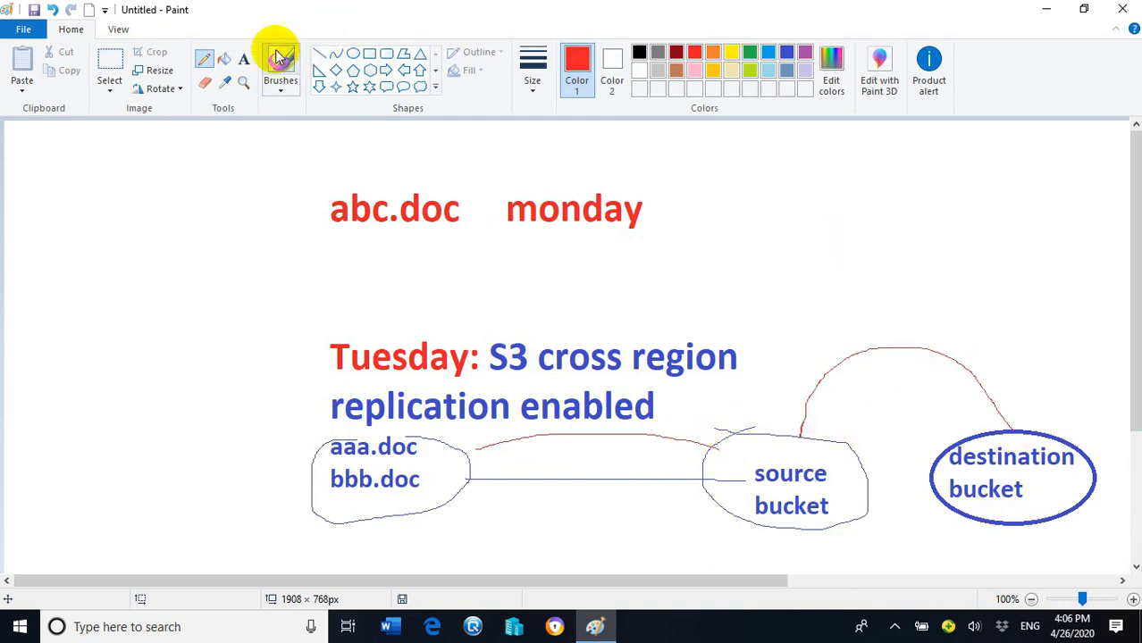
# Add a red "replication" text label above the arc between the source and destination buckets
pyautogui.click(243, 59)
pyautogui.click(898, 323)
pyautogui.write('replication')
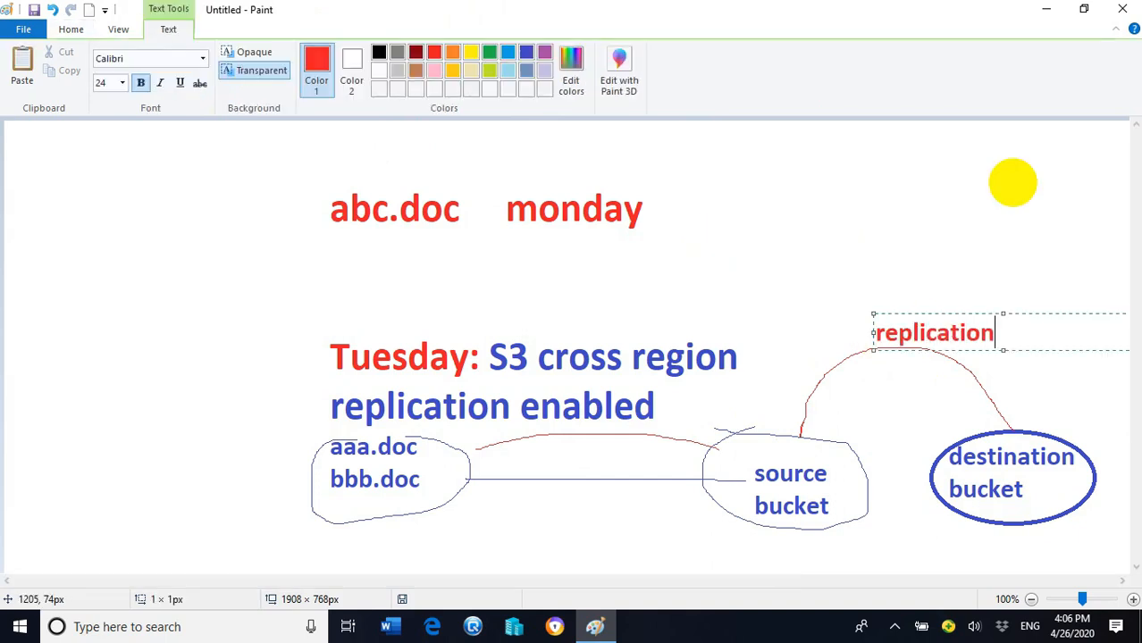
pyautogui.click(1014, 182)
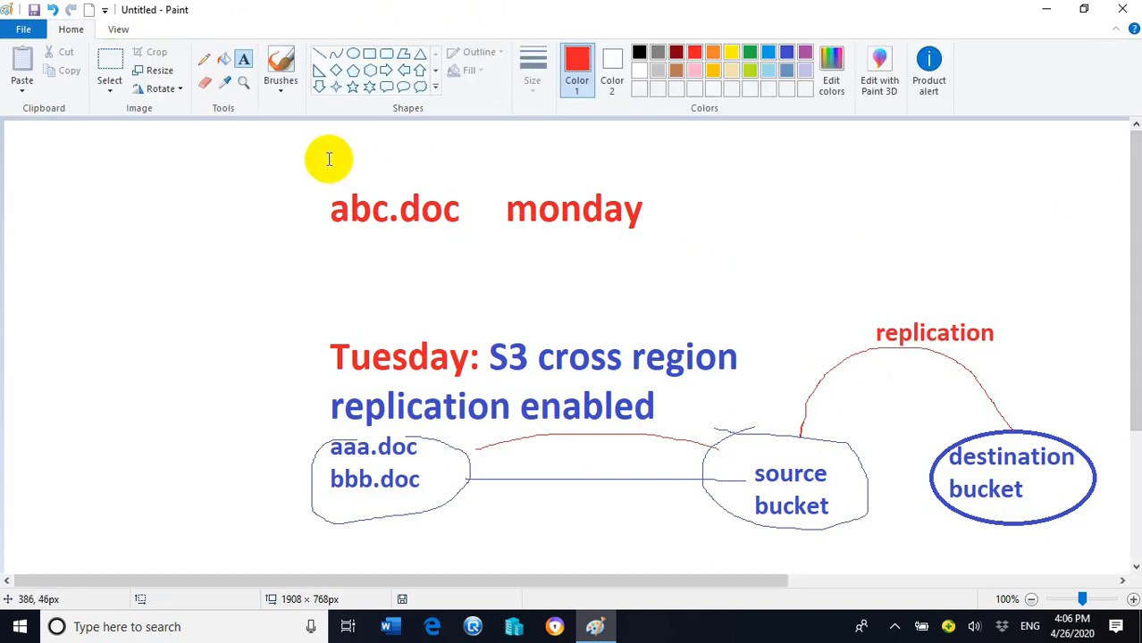
# Cross out the start of the abc.doc Monday entry with two red Pencil strokes
pyautogui.click(138, 304)
pyautogui.click(157, 159)
pyautogui.click(204, 58)
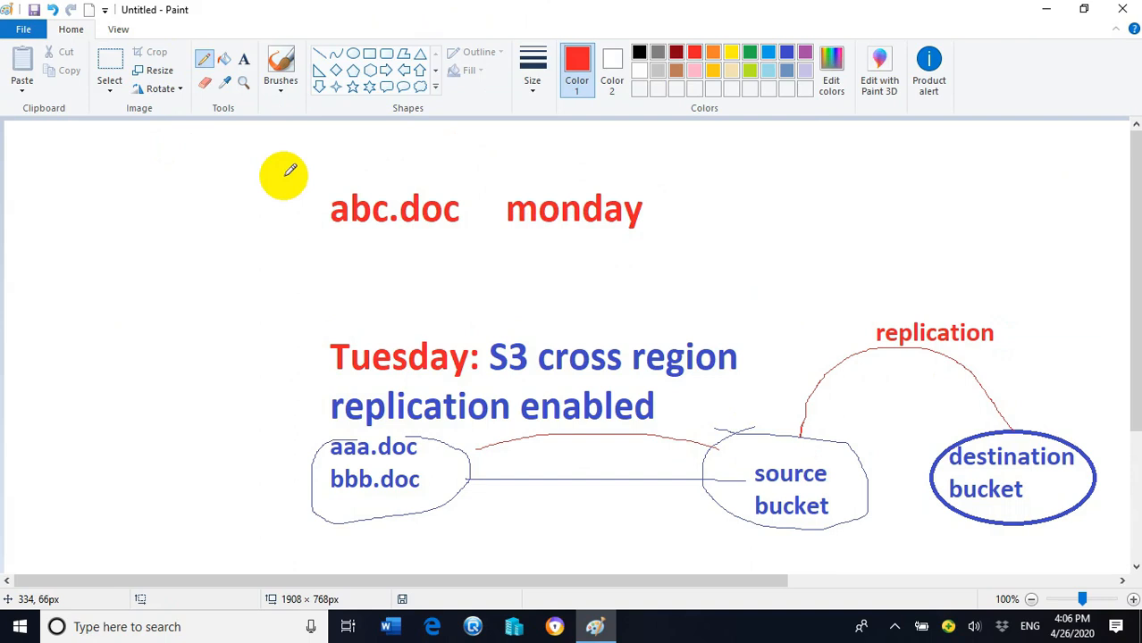
pyautogui.moveTo(287, 192); pyautogui.dragTo(362, 237)
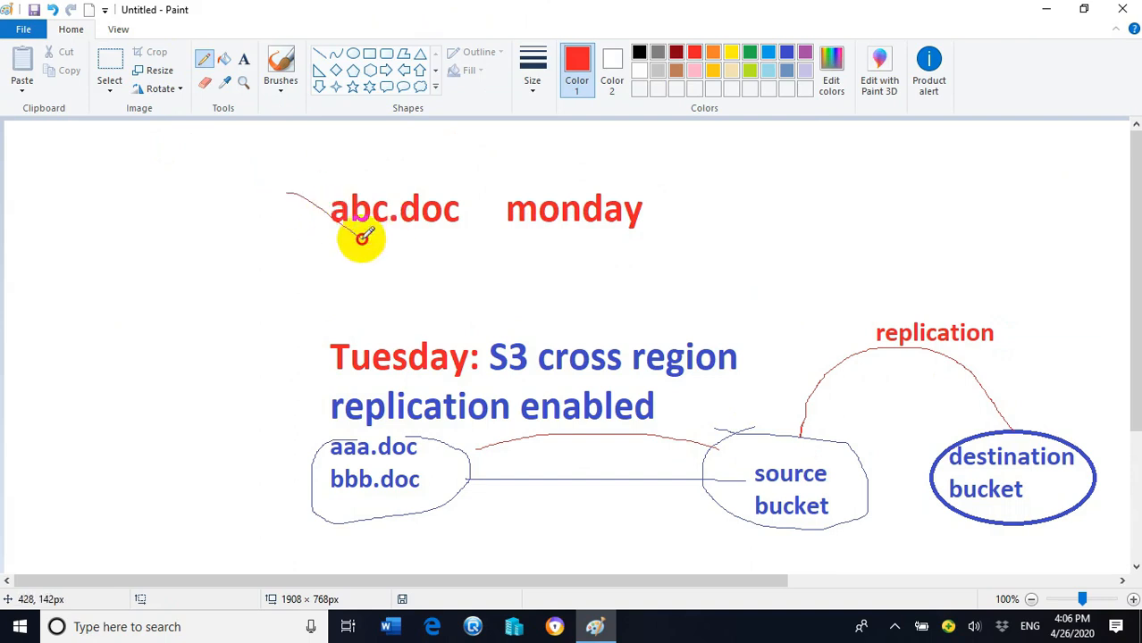
pyautogui.moveTo(347, 183); pyautogui.dragTo(313, 290)
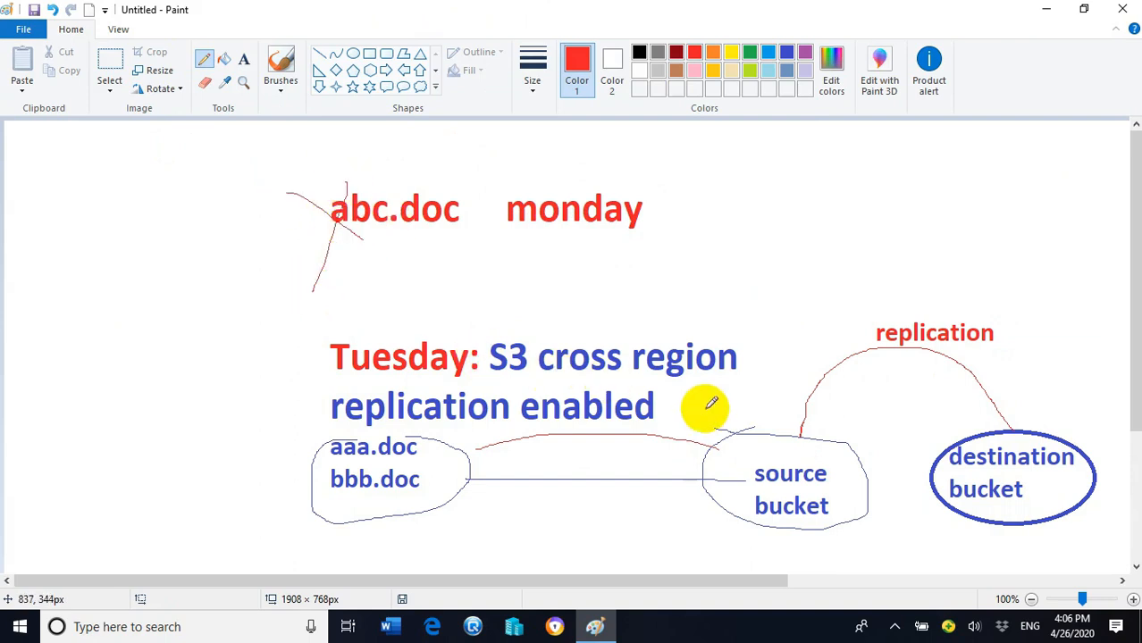
# Mark the source and destination buckets with red Pencil ticks and draw a red bracket before the Tuesday entry
pyautogui.moveTo(757, 413); pyautogui.dragTo(786, 402)
pyautogui.moveTo(1042, 422); pyautogui.dragTo(1078, 391)
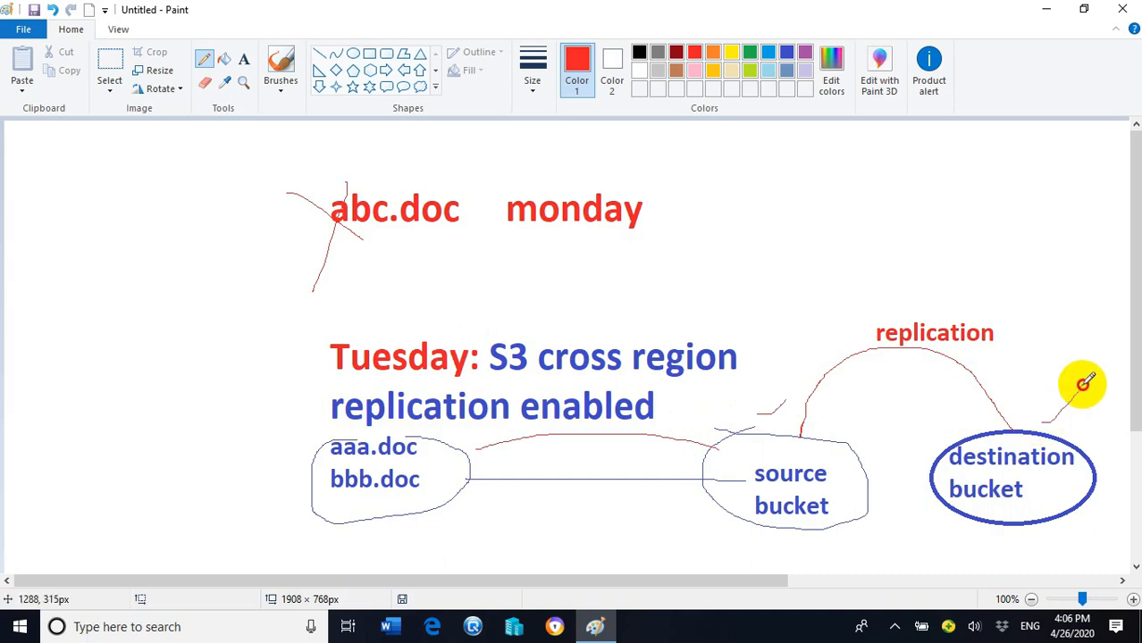
pyautogui.moveTo(333, 328)
pyautogui.mouseDown()
pyautogui.moveTo(273, 373)
pyautogui.moveTo(271, 395)
pyautogui.moveTo(335, 395)
pyautogui.mouseUp()
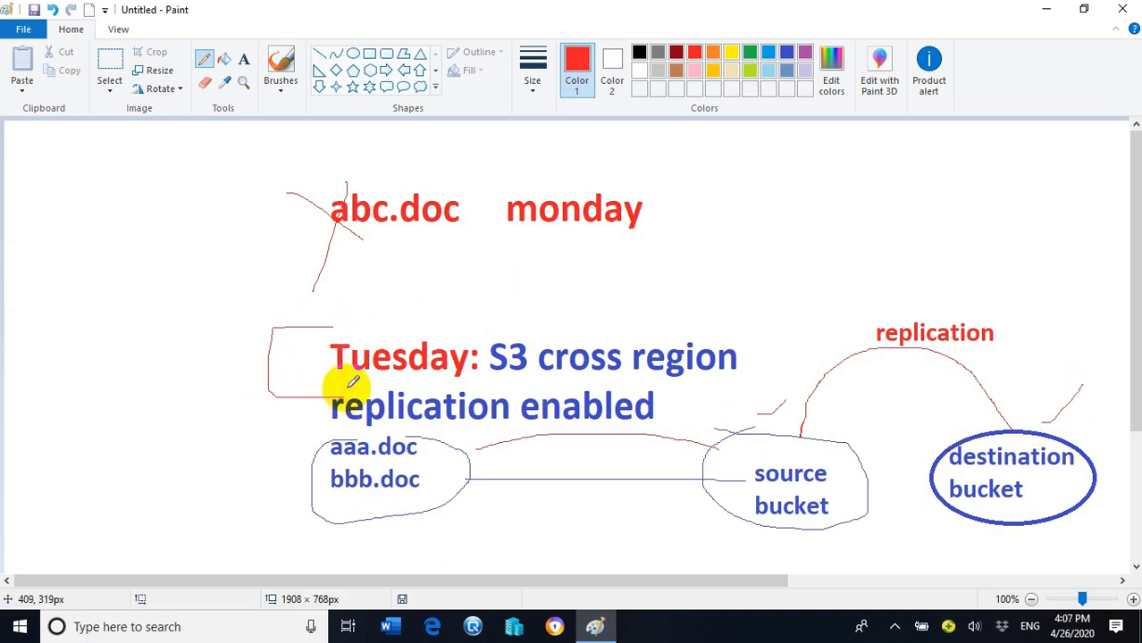